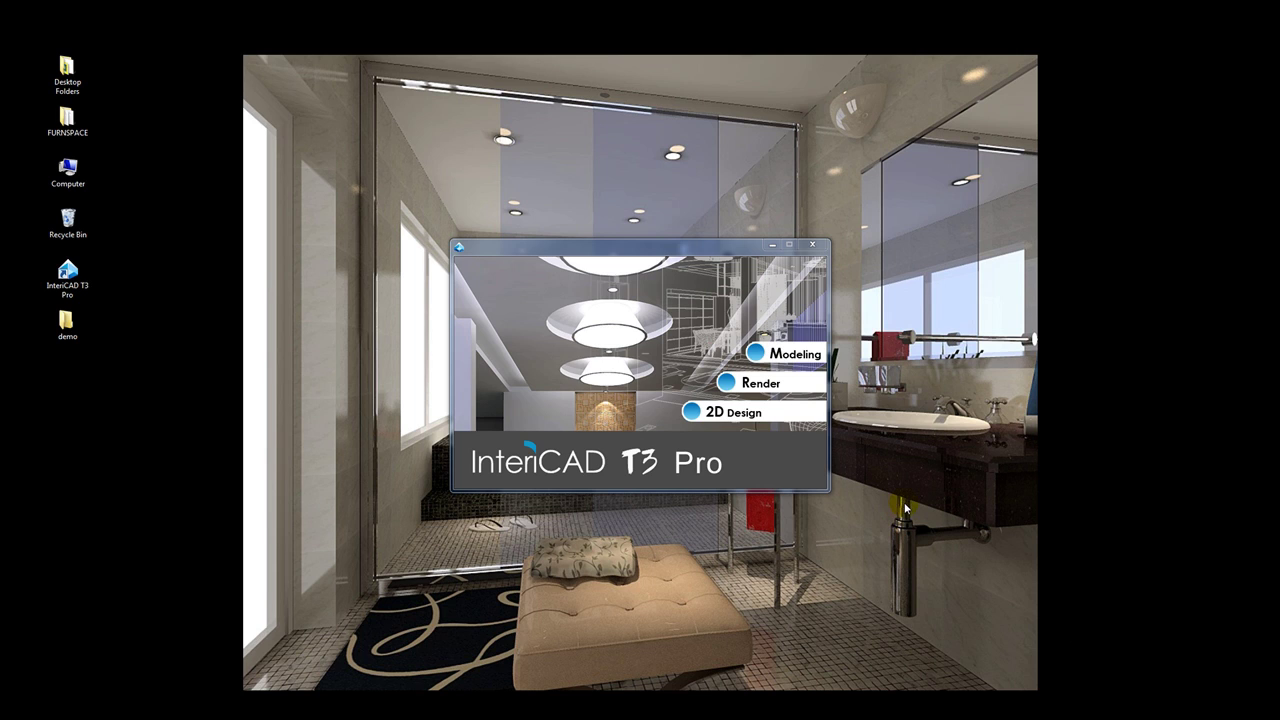
# Open the 2D Design module and insert the floor plan image from the demo folder near the drawing's origin, without rescaling it
pyautogui.click(749, 421)
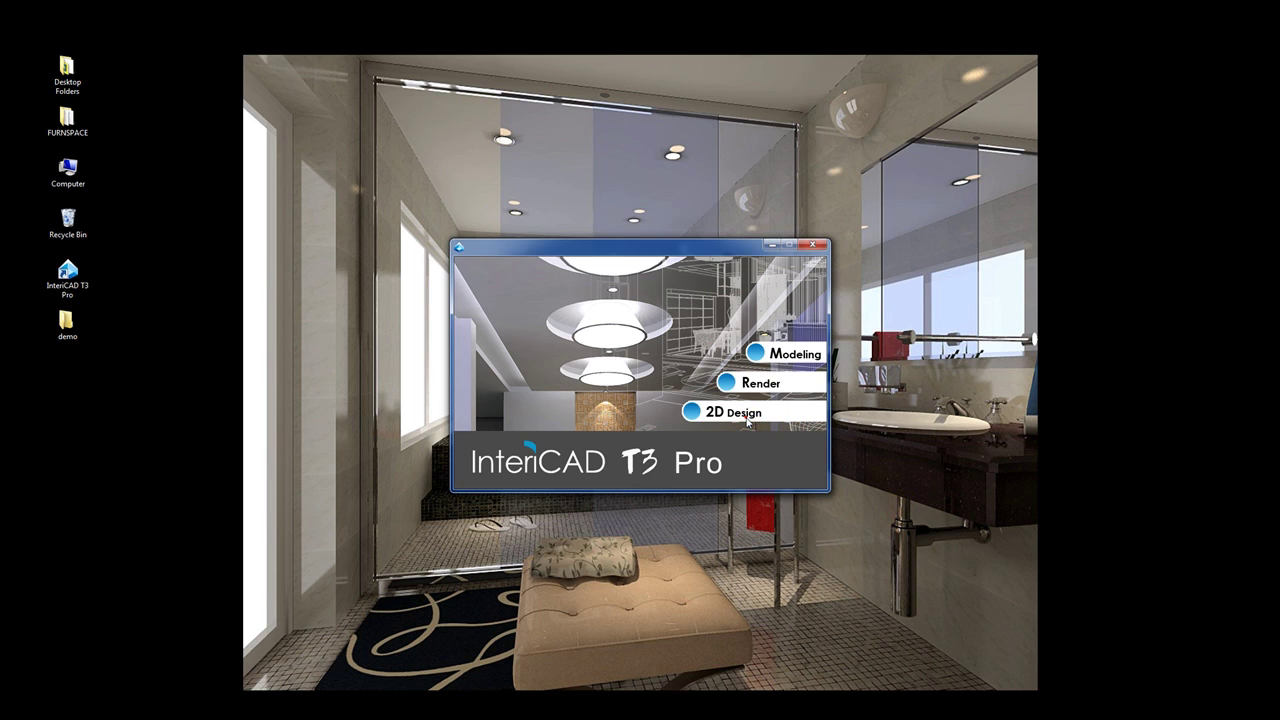
pyautogui.click(746, 418)
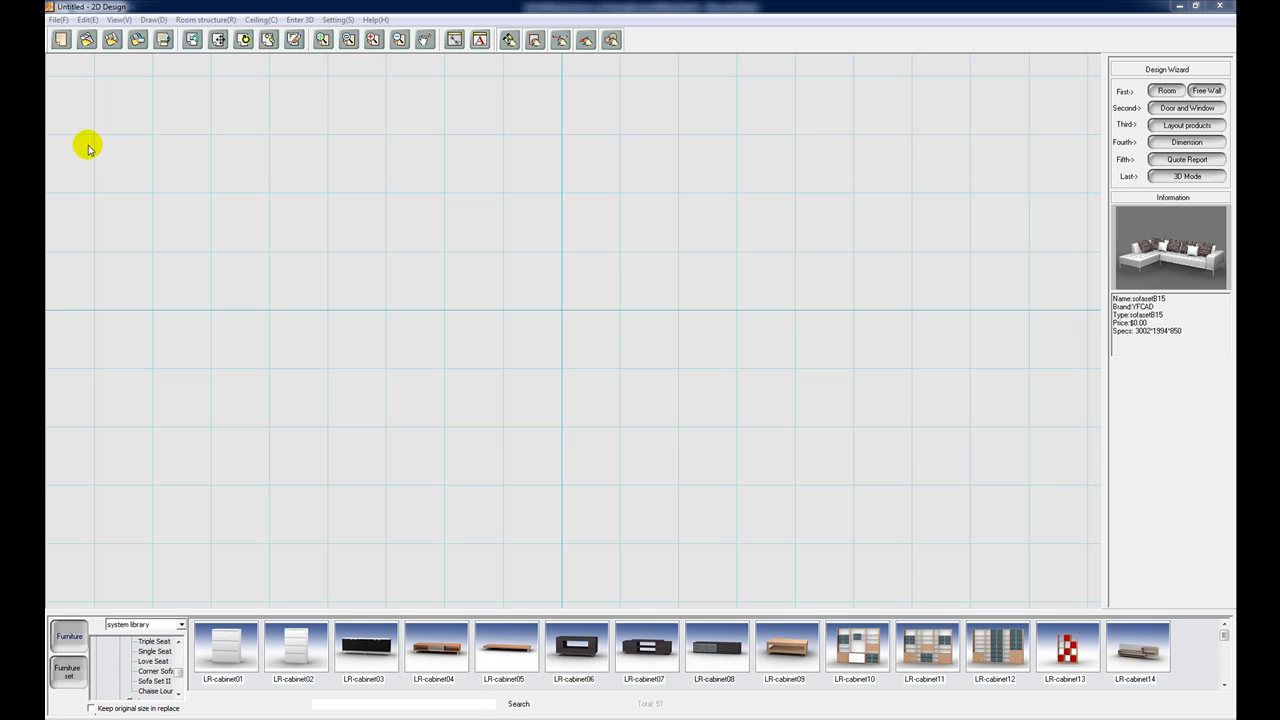
pyautogui.click(153, 24)
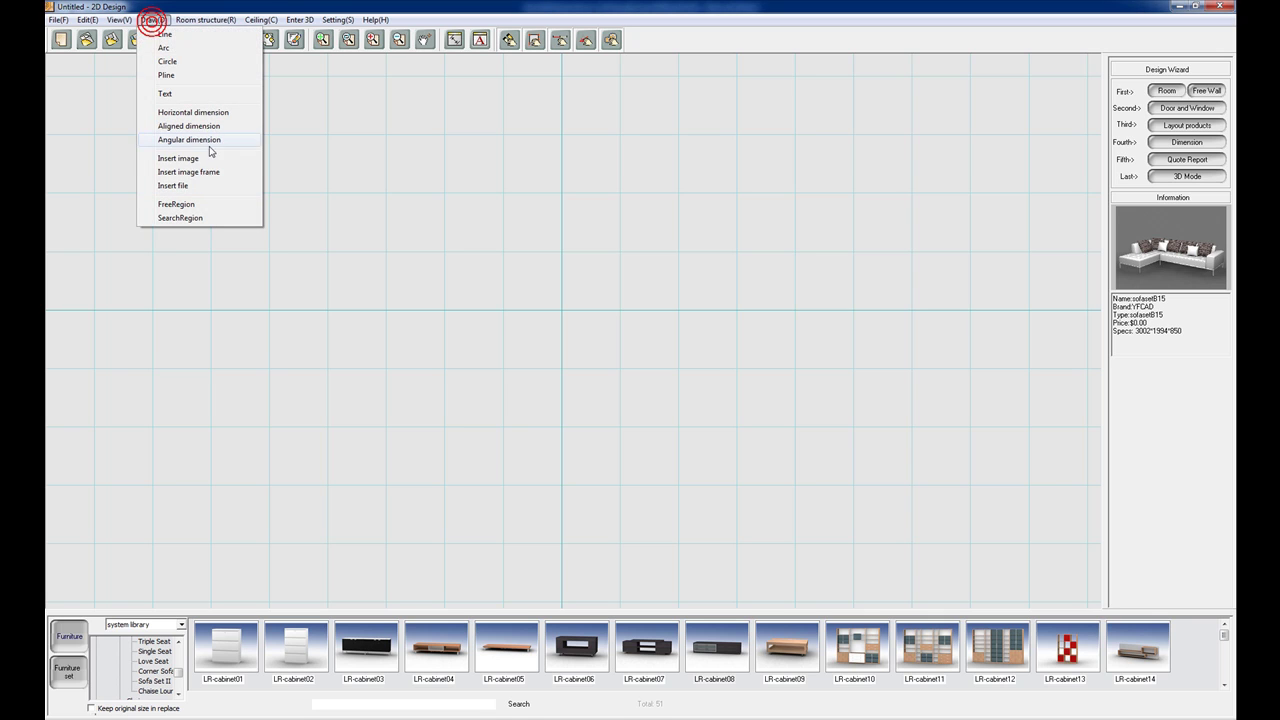
pyautogui.click(180, 158)
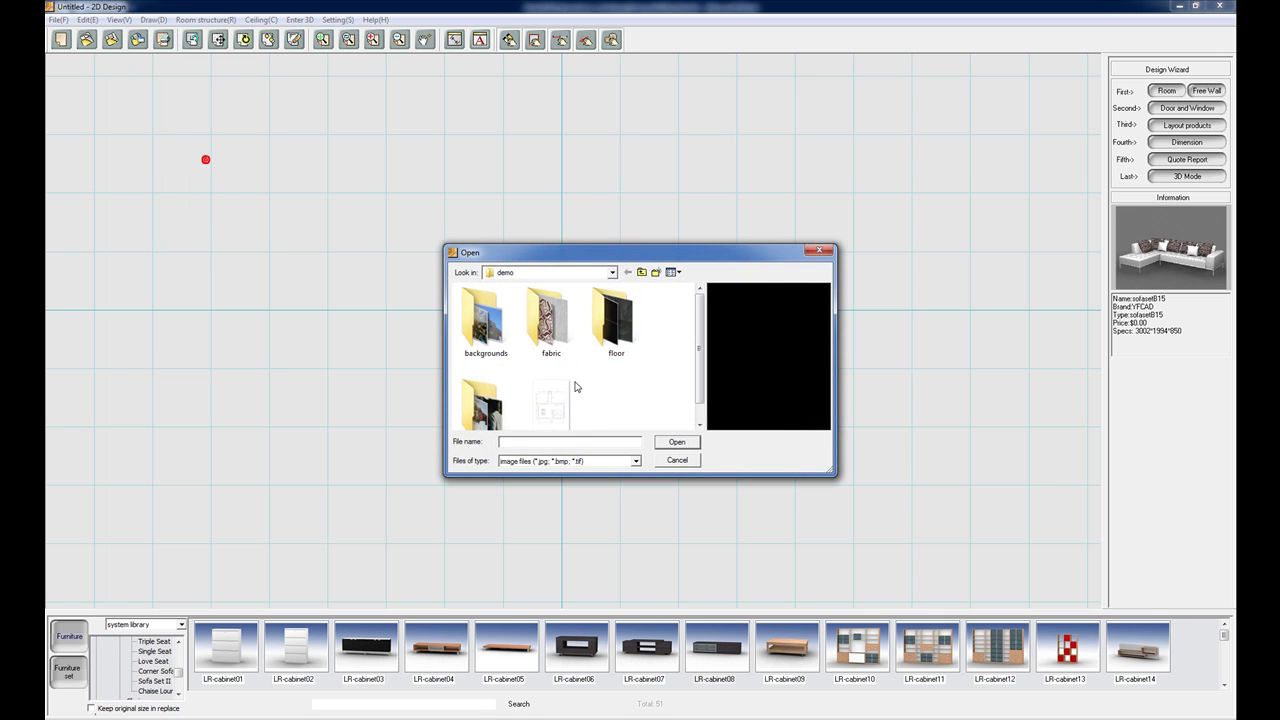
pyautogui.click(548, 402)
pyautogui.click(677, 442)
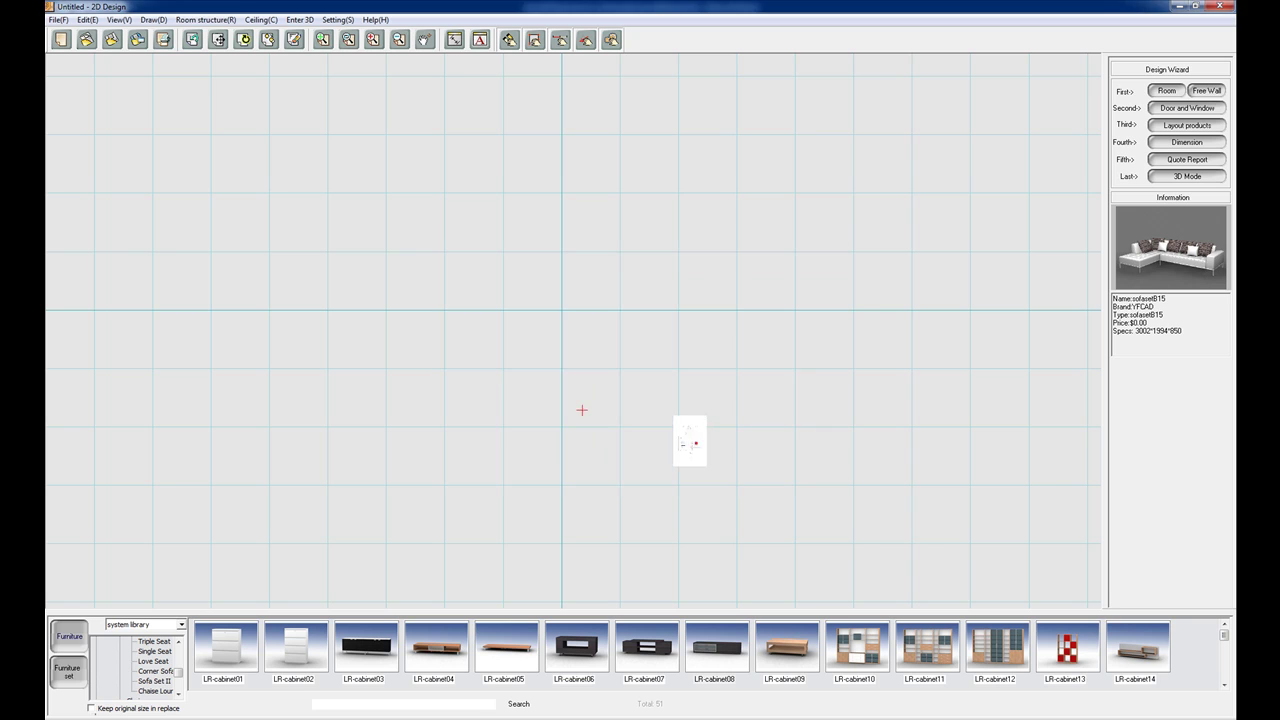
pyautogui.click(561, 339)
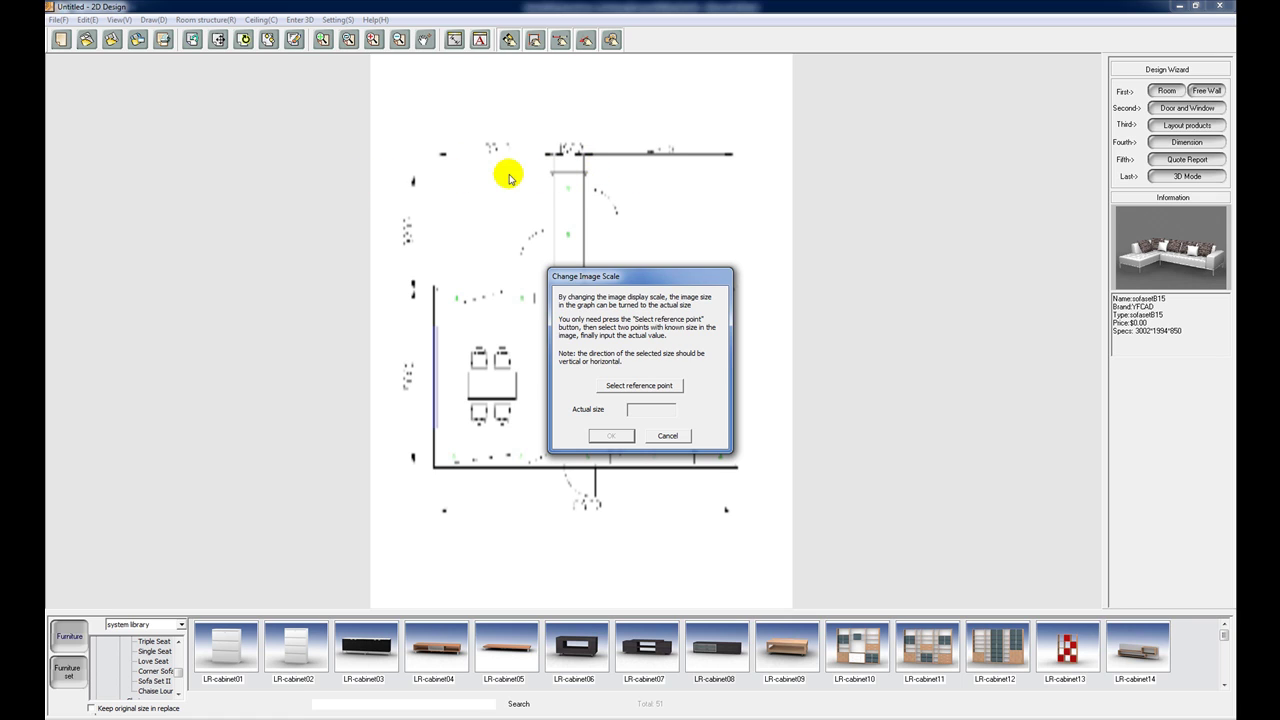
pyautogui.click(686, 436)
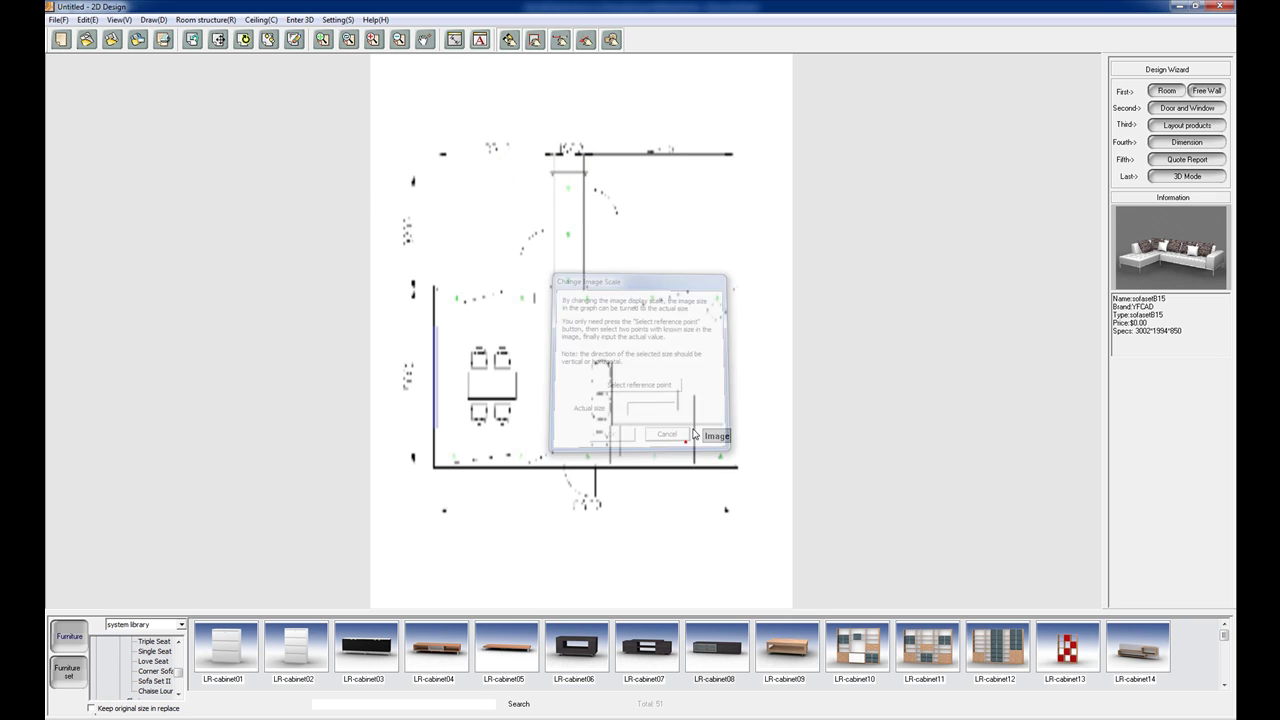
# Set the image display quality grade to Very High
pyautogui.click(336, 20)
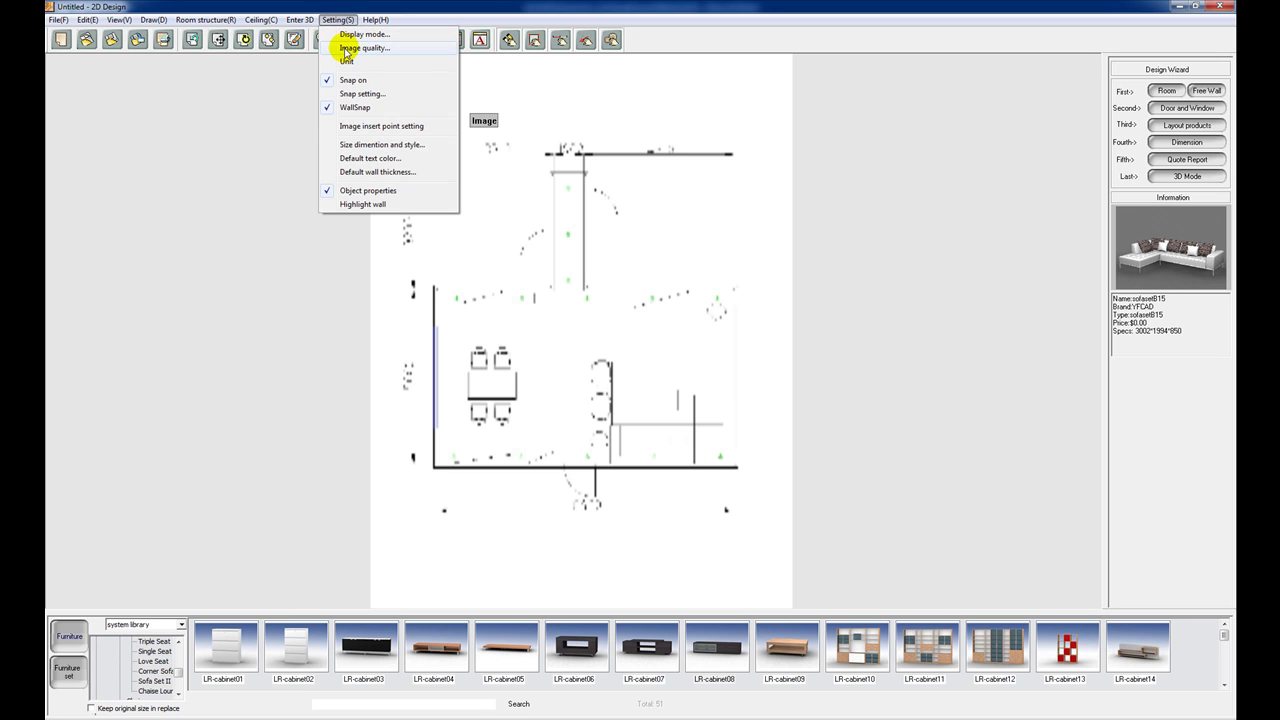
pyautogui.click(345, 48)
pyautogui.click(704, 430)
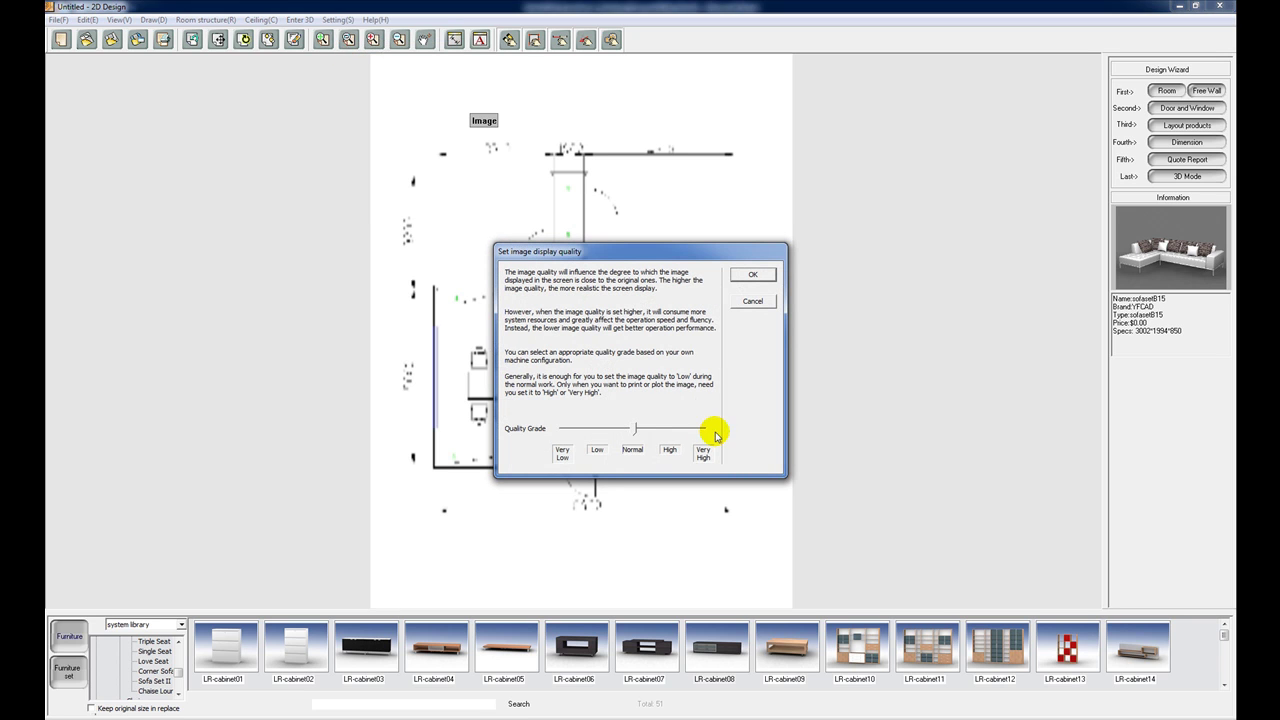
pyautogui.click(753, 276)
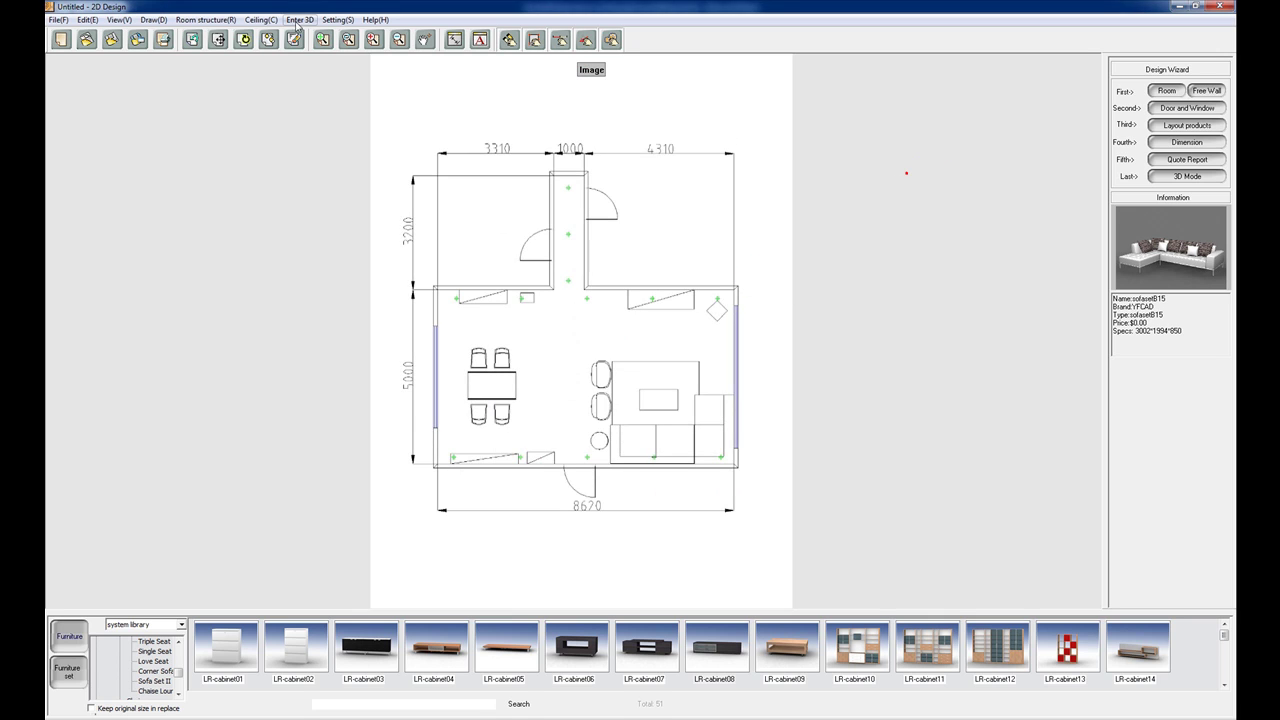
# Adjust the floor plan image's scale, using the ends of its upper-left 3310 dimension as reference points and 3310 as the actual size
pyautogui.click(356, 40)
pyautogui.click(399, 39)
pyautogui.click(616, 263)
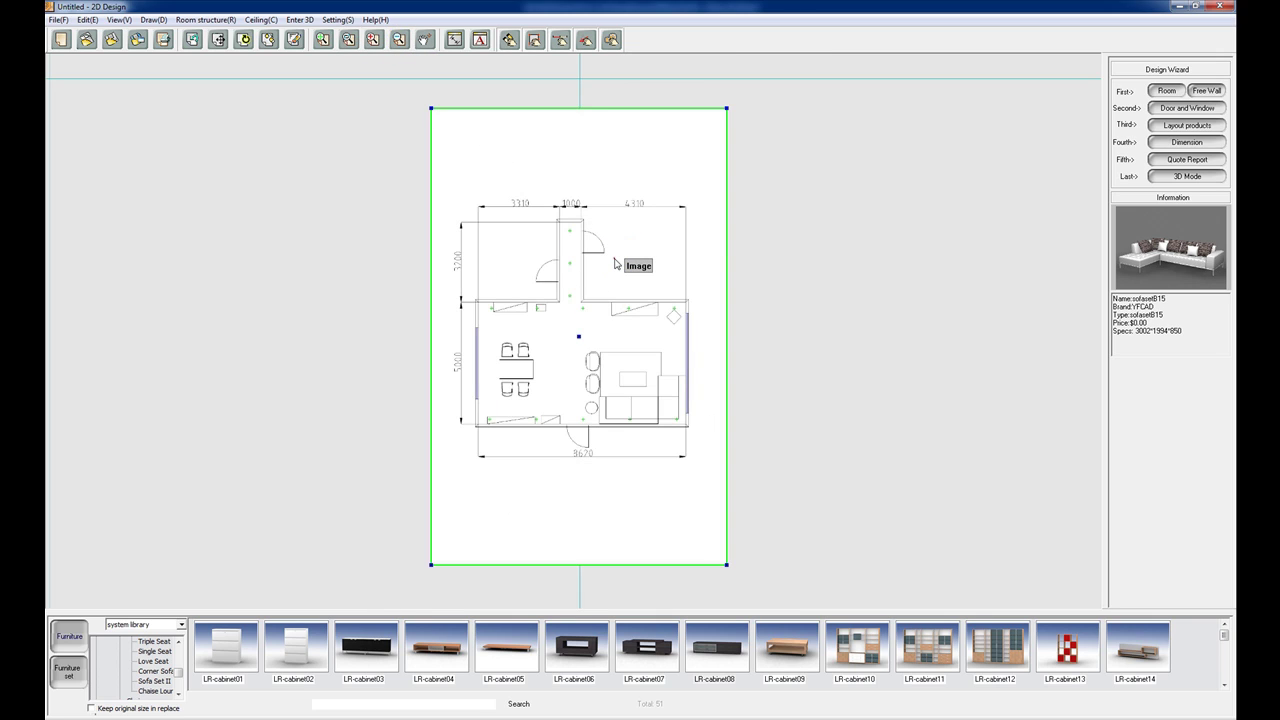
pyautogui.rightClick(615, 262)
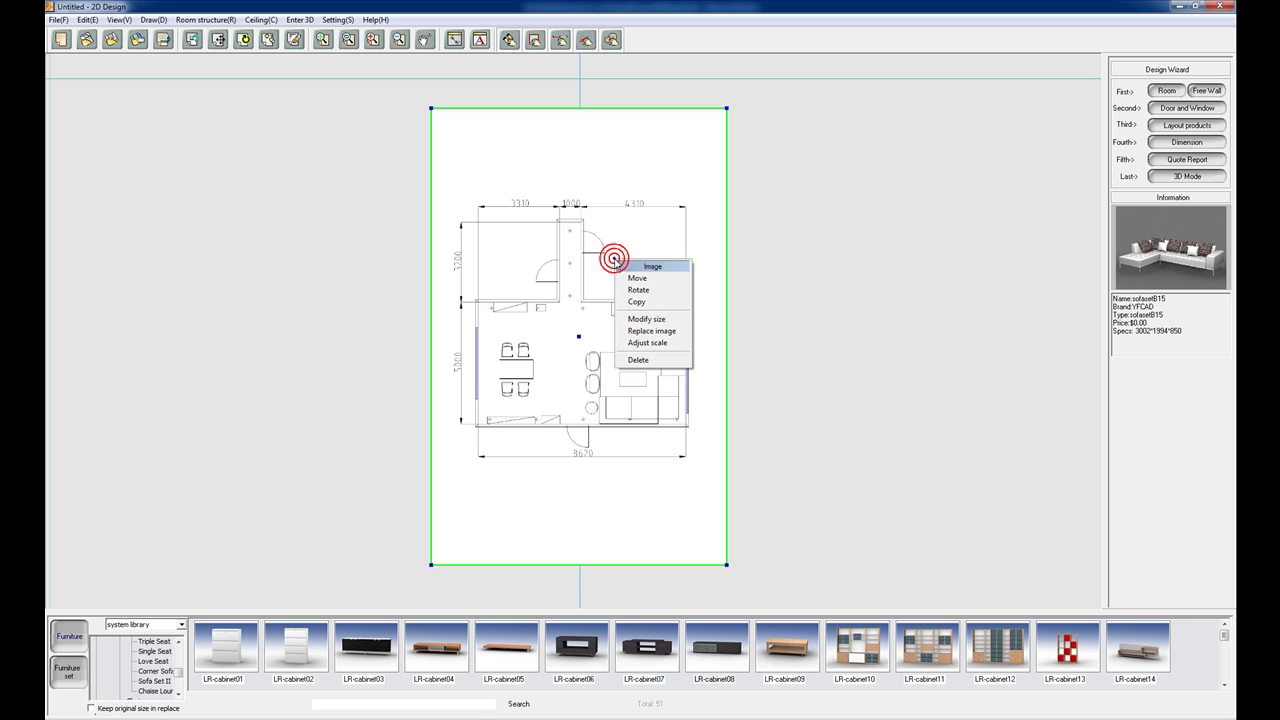
pyautogui.click(653, 344)
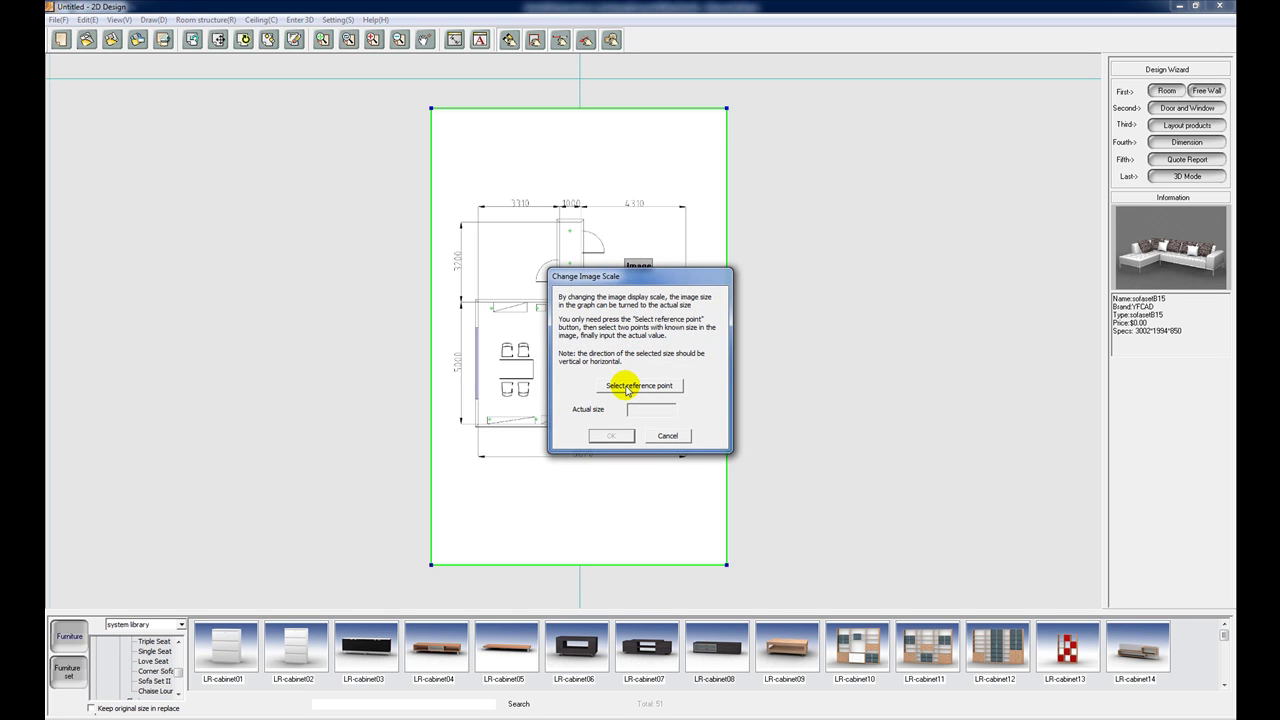
pyautogui.click(627, 388)
pyautogui.click(514, 241)
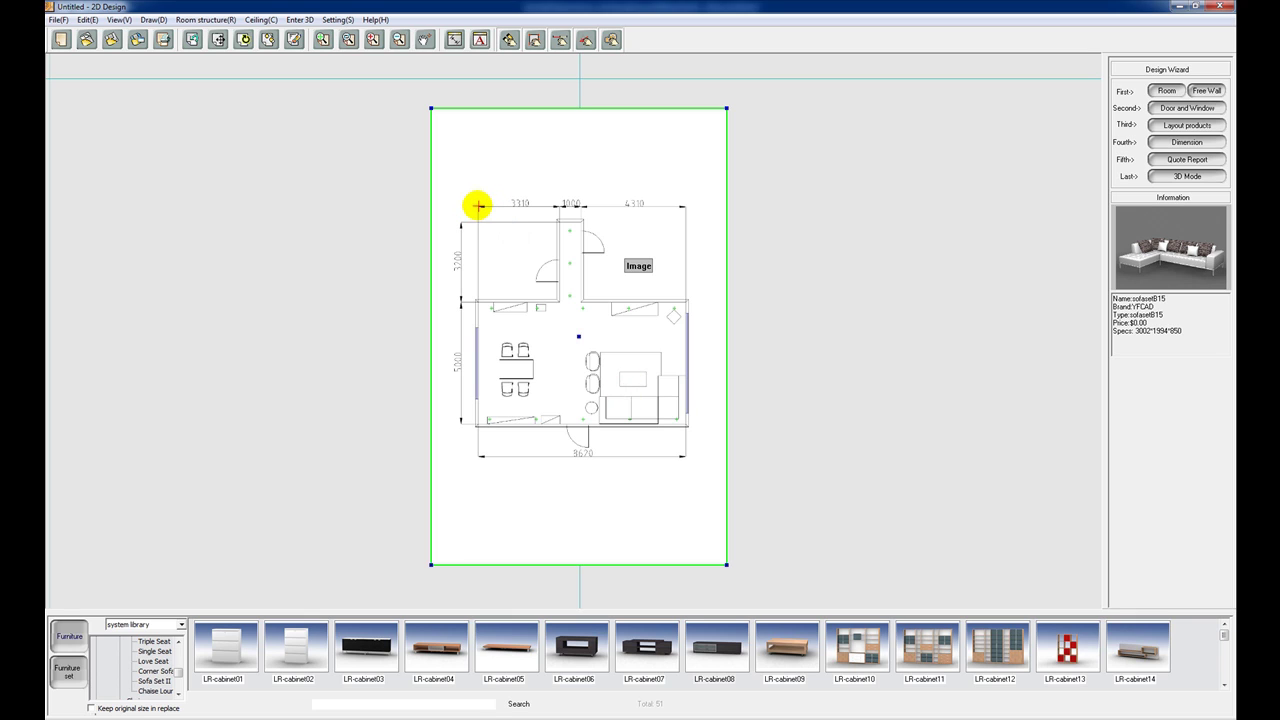
pyautogui.click(478, 206)
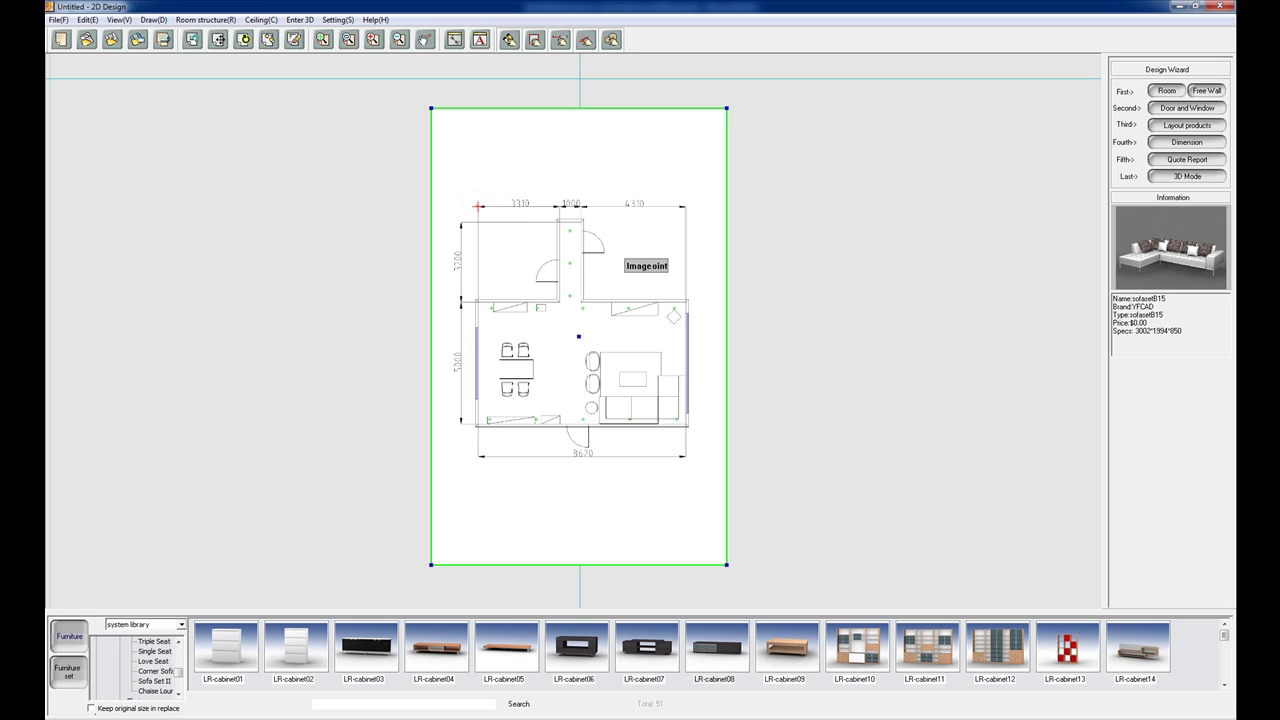
pyautogui.click(477, 206)
pyautogui.click(558, 205)
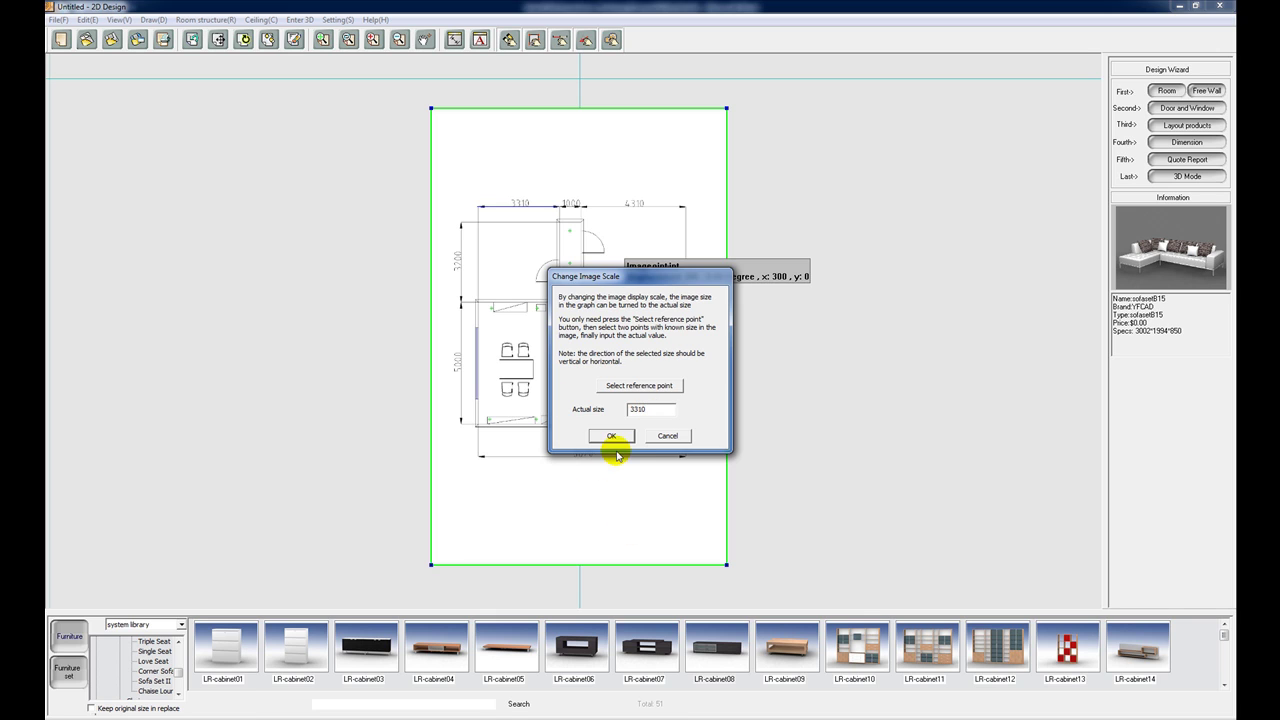
pyautogui.click(611, 435)
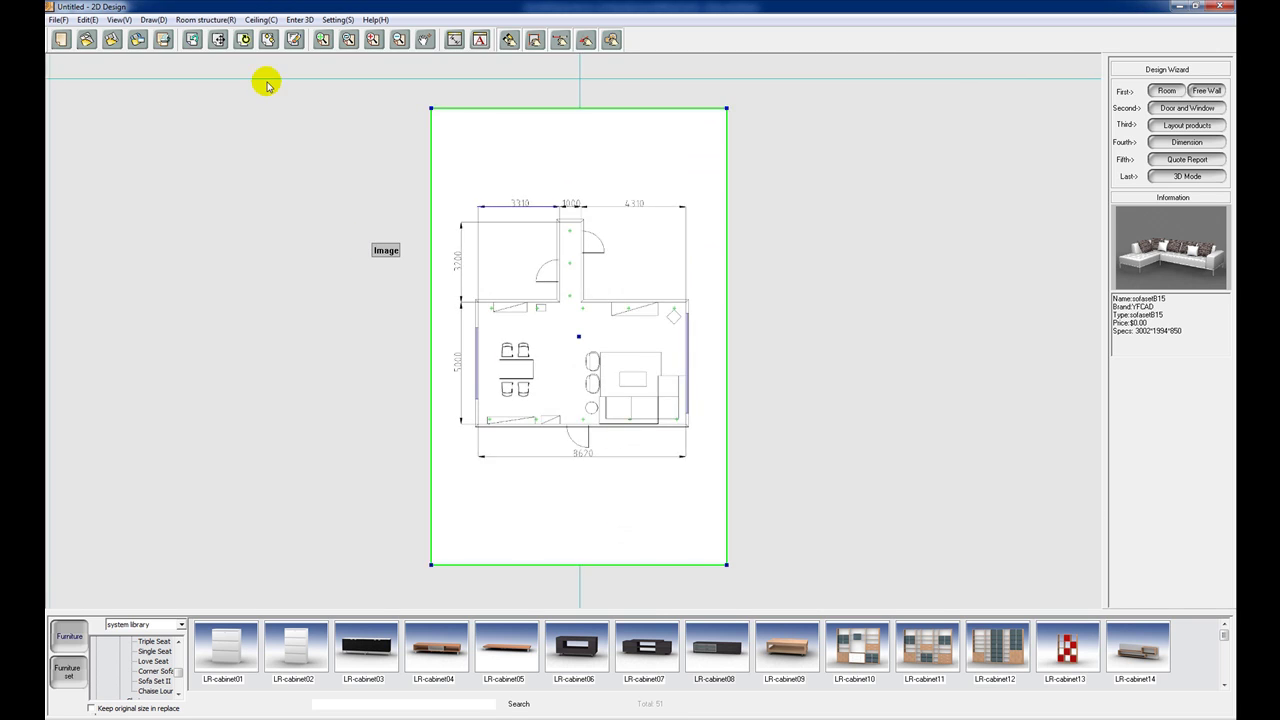
# Trace the corridor's top and right walls on the floor plan with Free Wall, located at Right
pyautogui.click(373, 39)
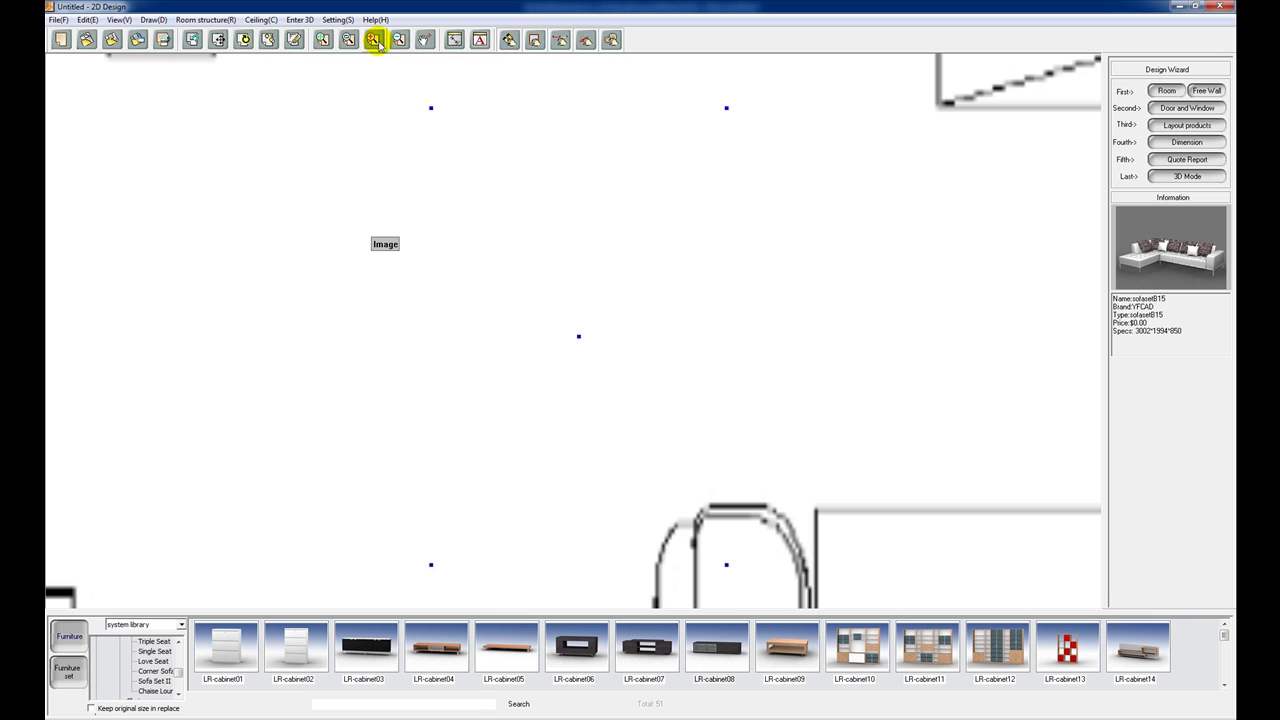
pyautogui.click(323, 39)
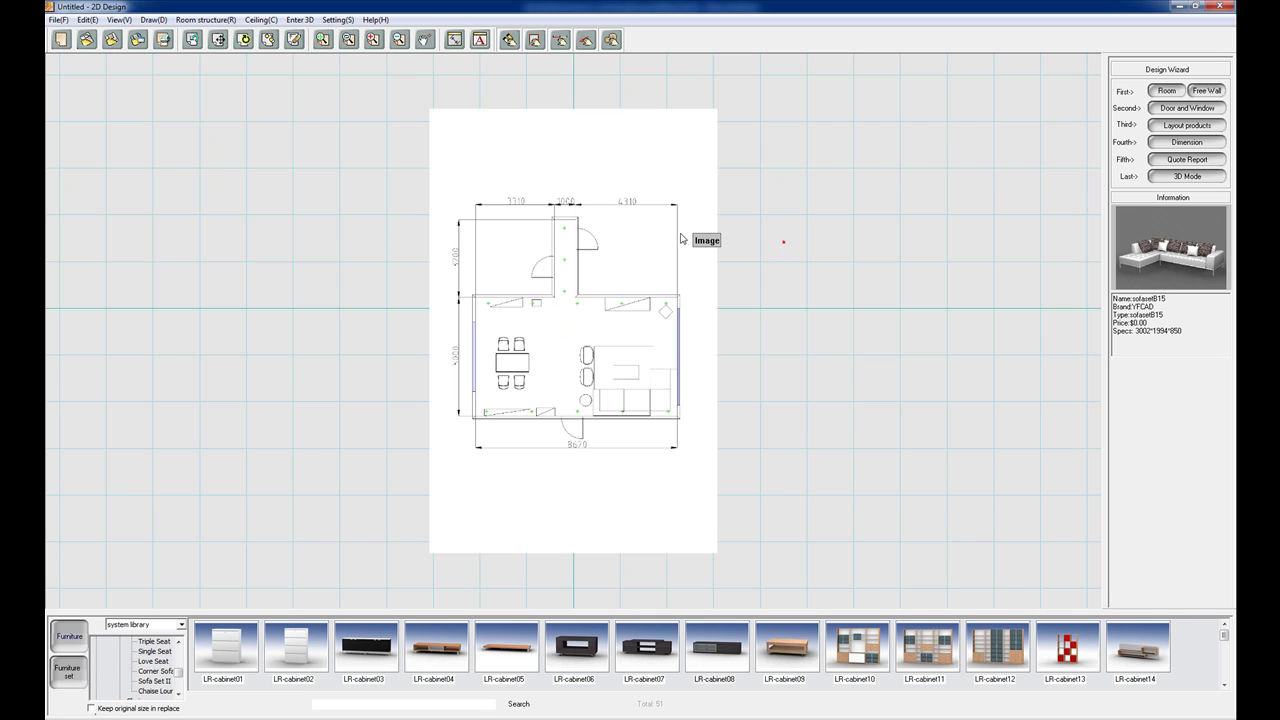
pyautogui.click(350, 39)
pyautogui.moveTo(444, 191); pyautogui.dragTo(694, 463)
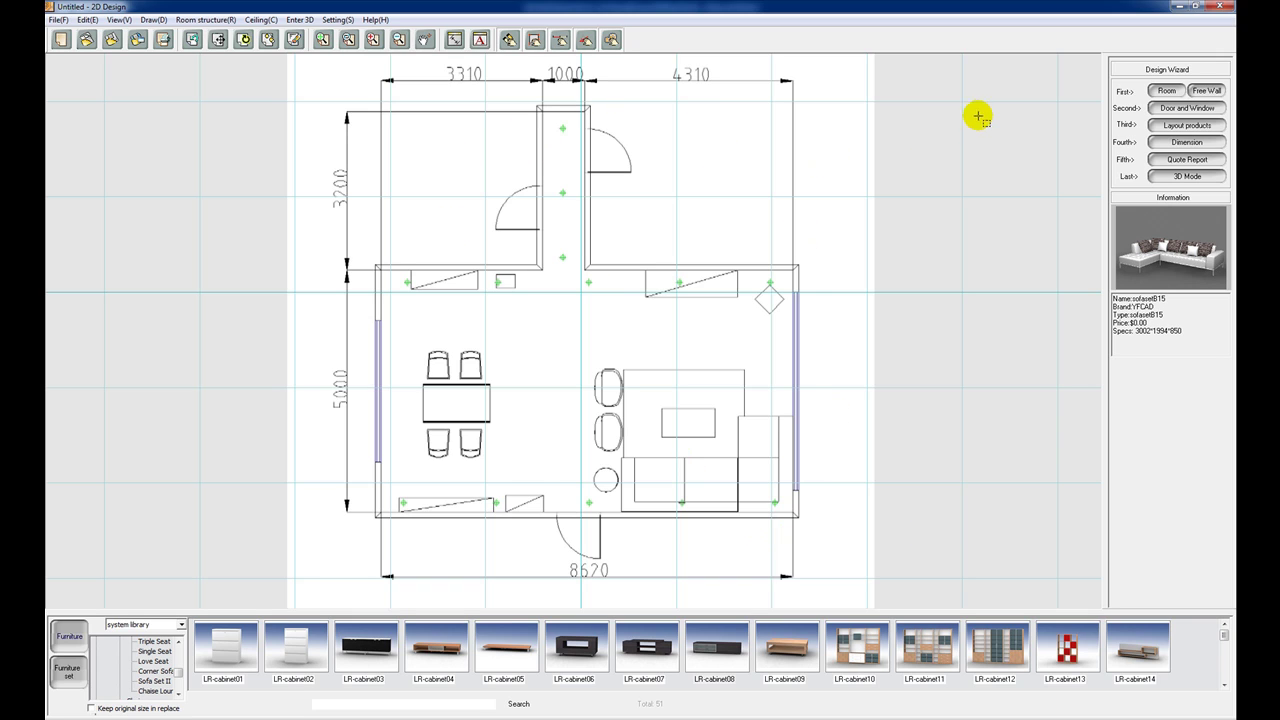
pyautogui.click(1206, 90)
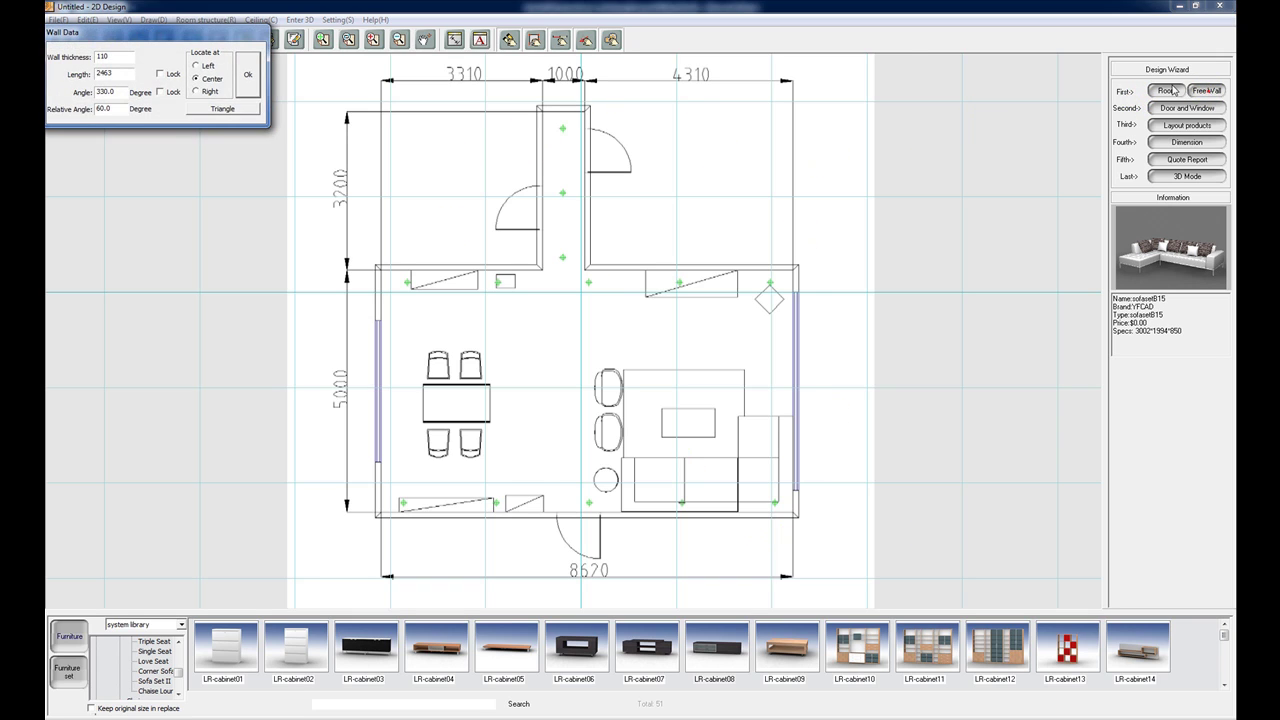
pyautogui.click(205, 91)
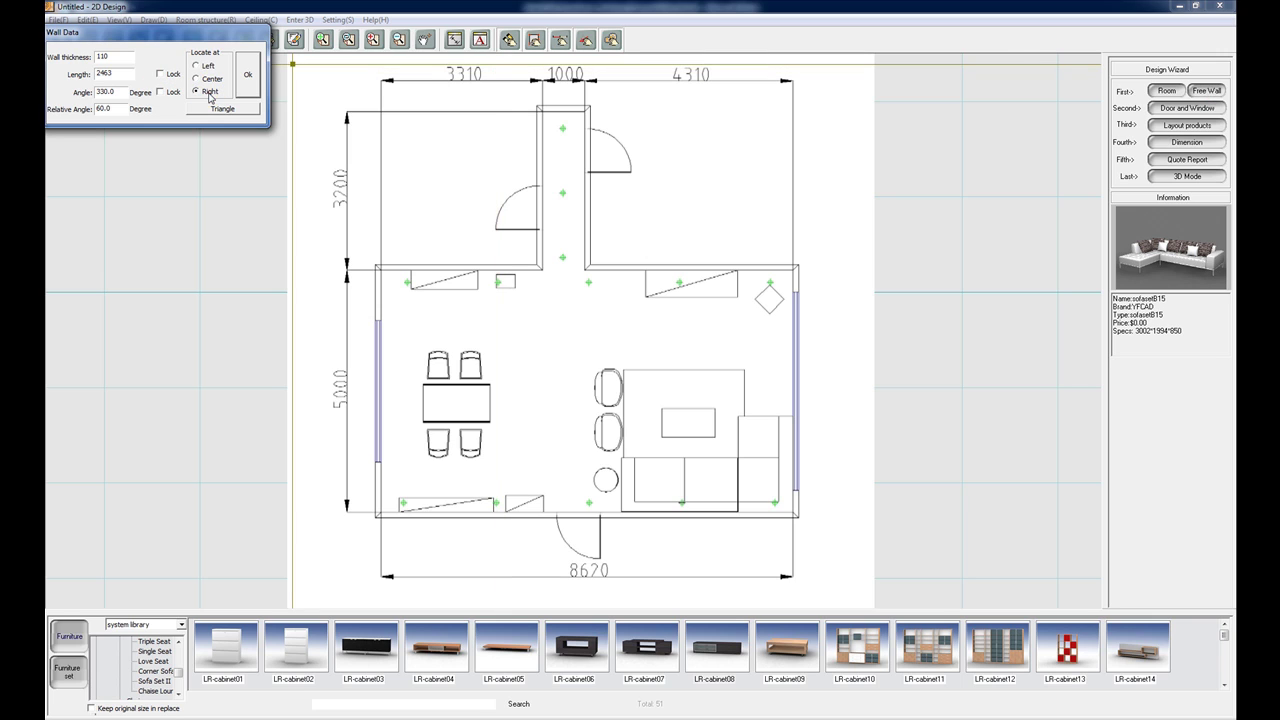
pyautogui.click(206, 91)
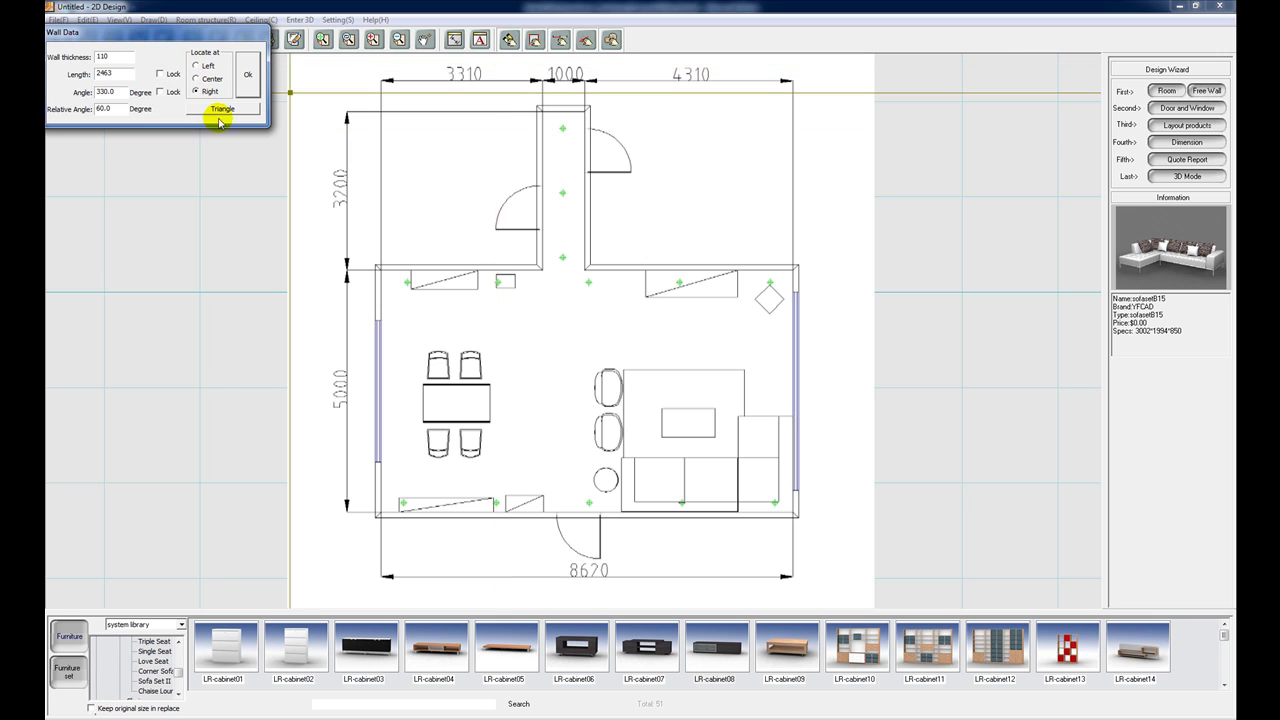
pyautogui.click(540, 110)
pyautogui.click(585, 110)
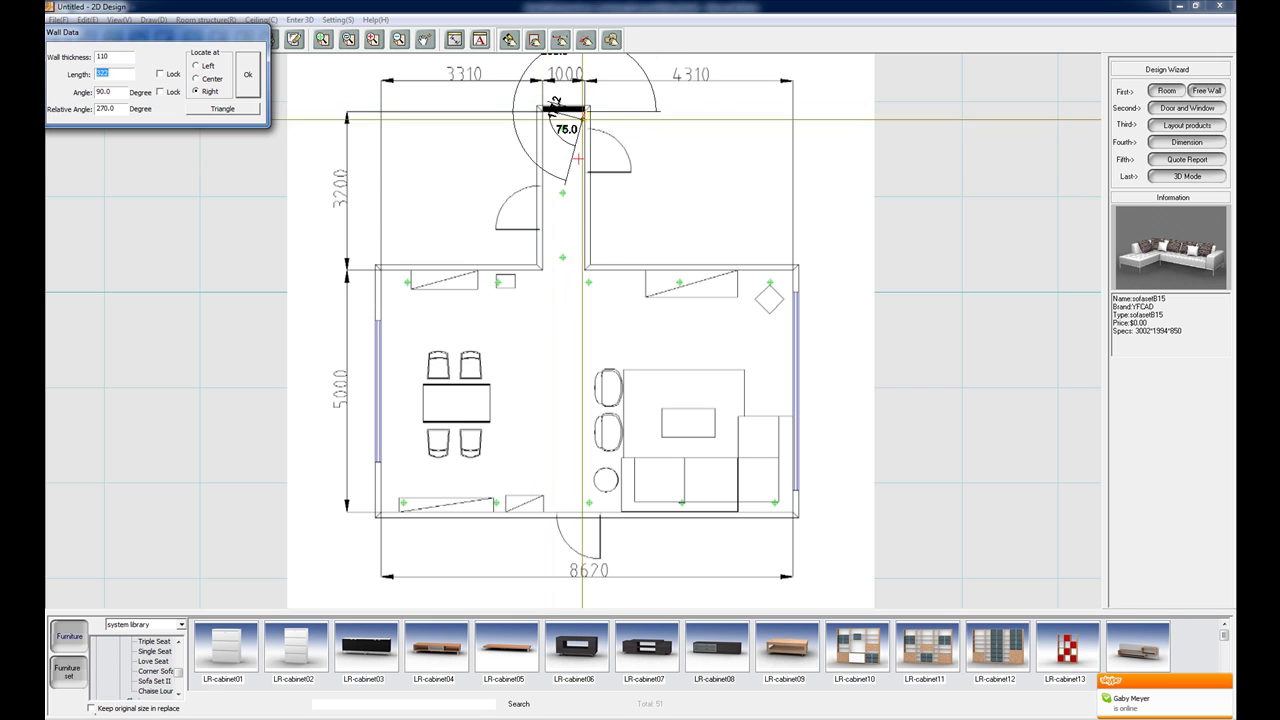
pyautogui.click(585, 268)
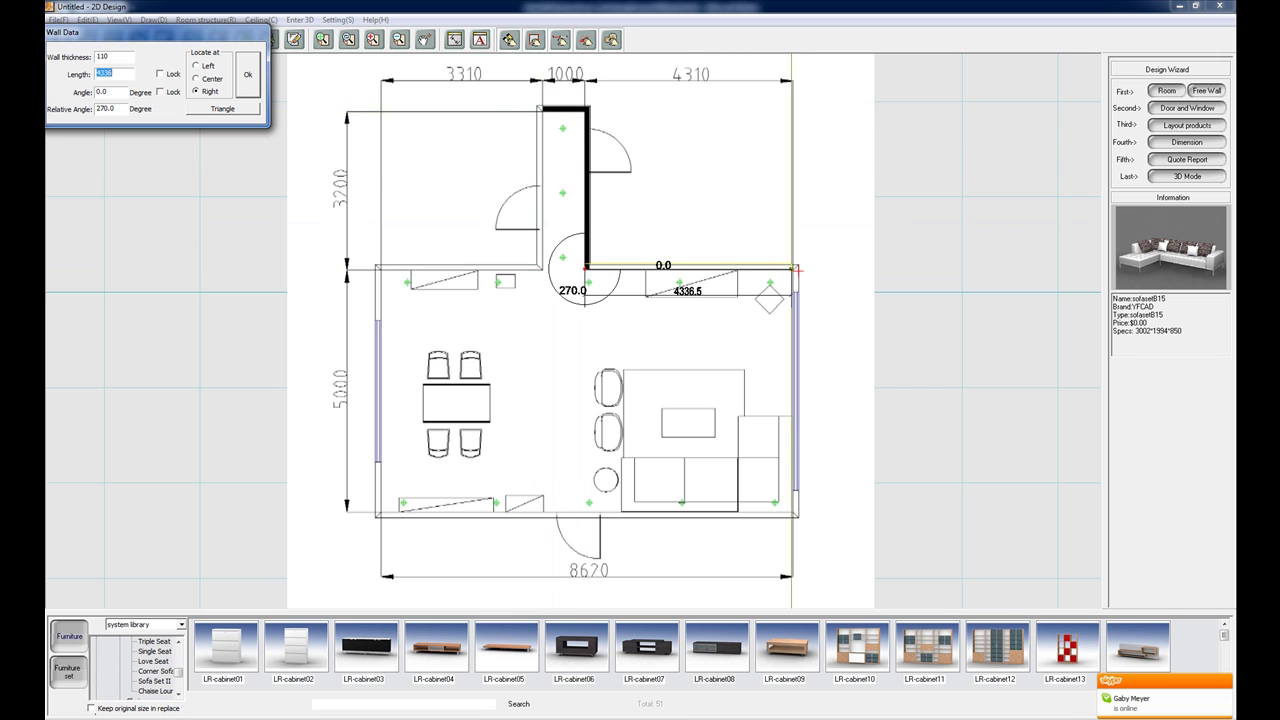
# Continue the wall chain along the main room's upper-right, right, bottom and left sides, following the plan's inner corners
pyautogui.click(793, 268)
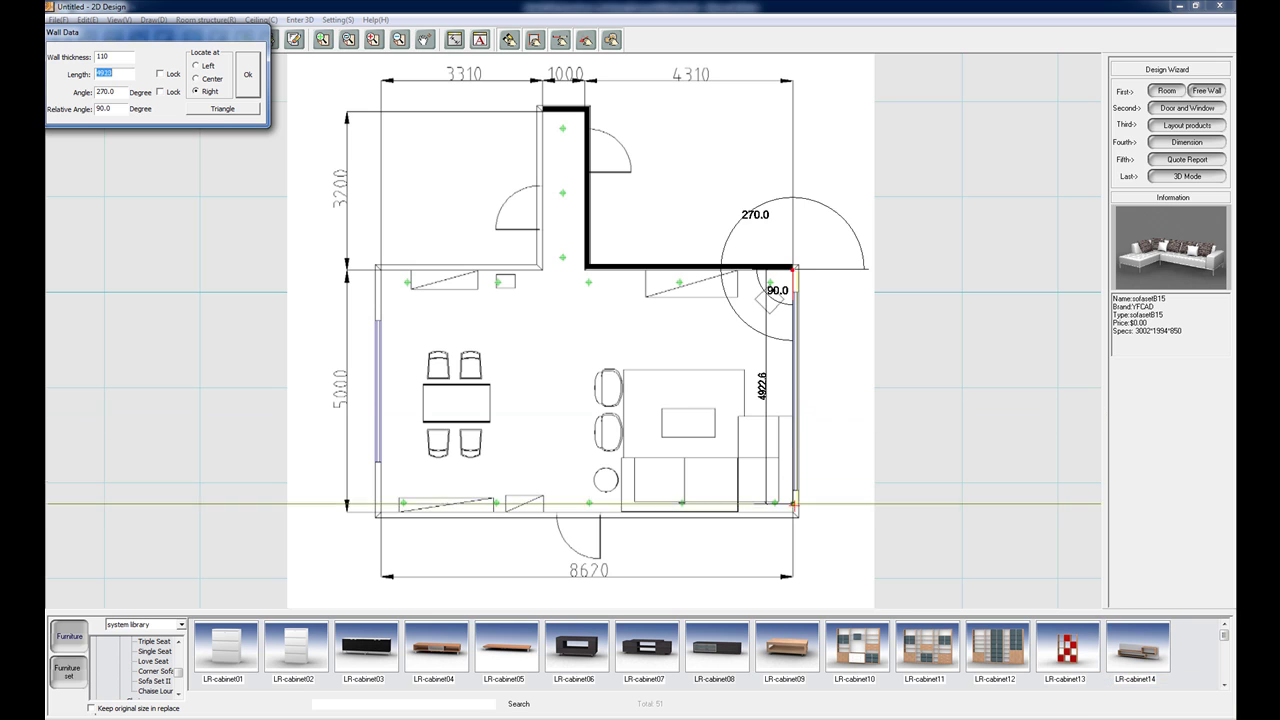
pyautogui.click(793, 511)
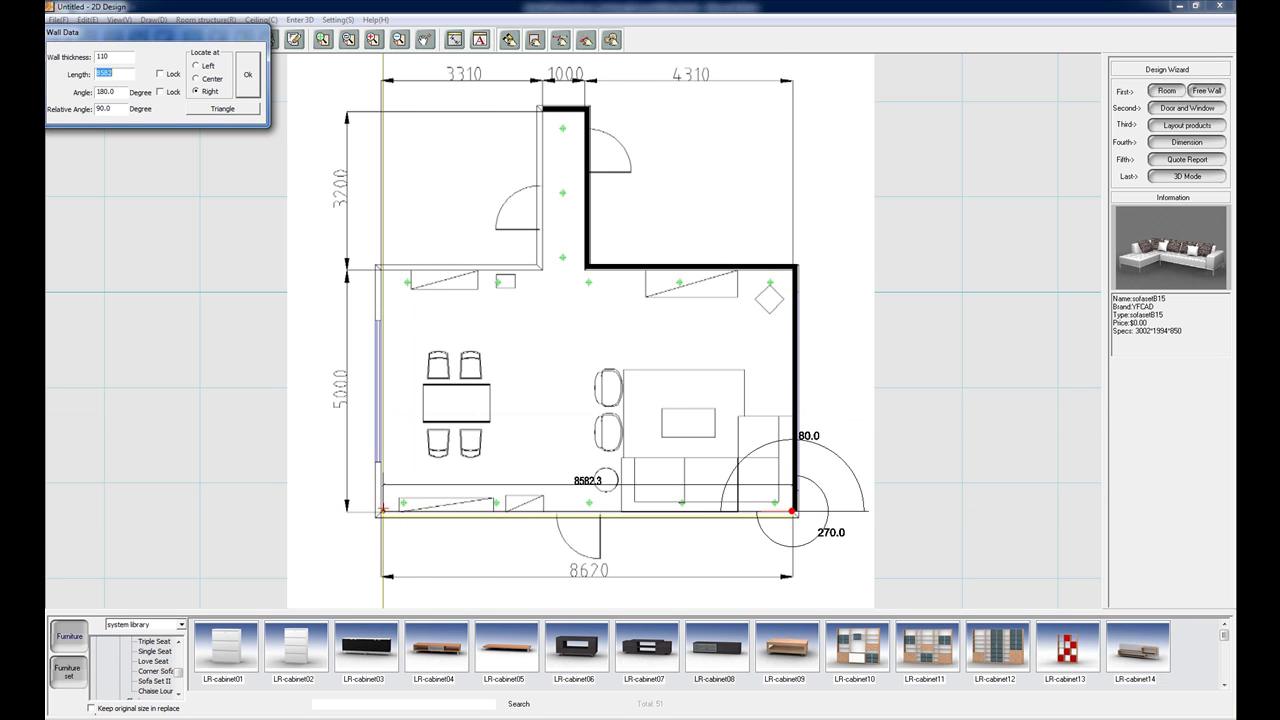
pyautogui.click(381, 509)
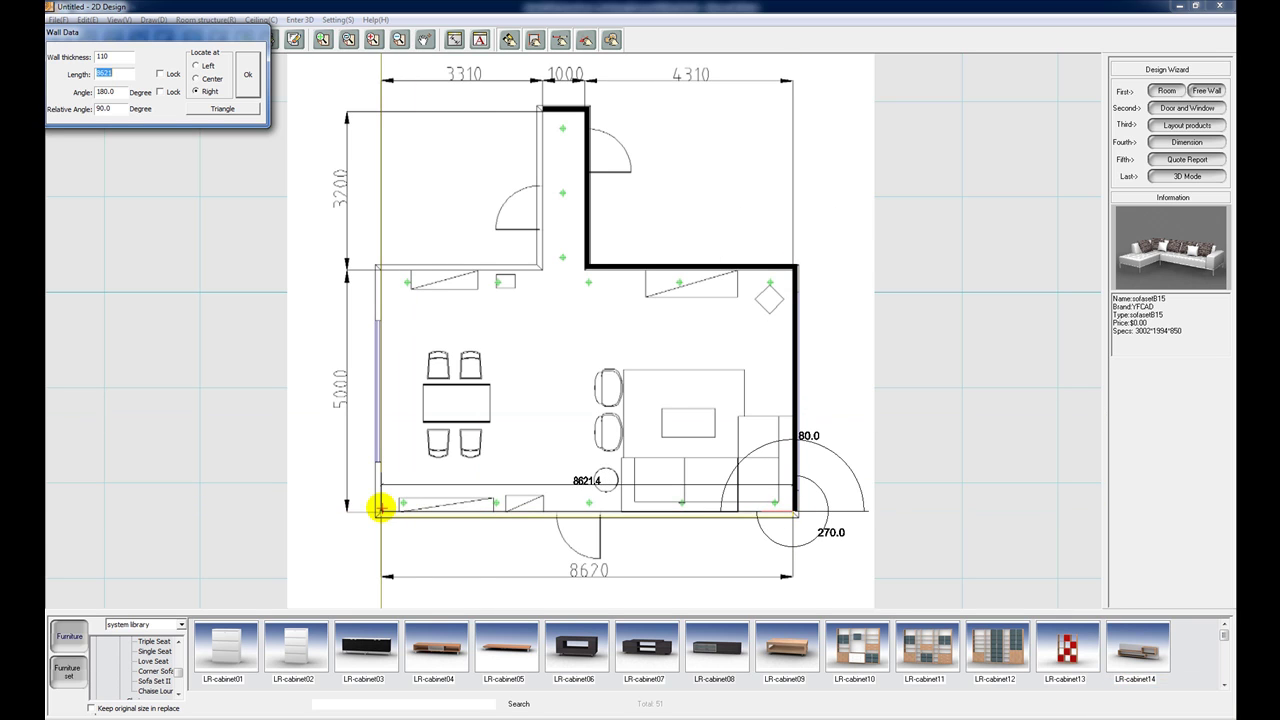
pyautogui.click(381, 269)
# Draw the main room's upper-left wall and the corridor's left wall, closing the outline at its starting corner
pyautogui.click(543, 267)
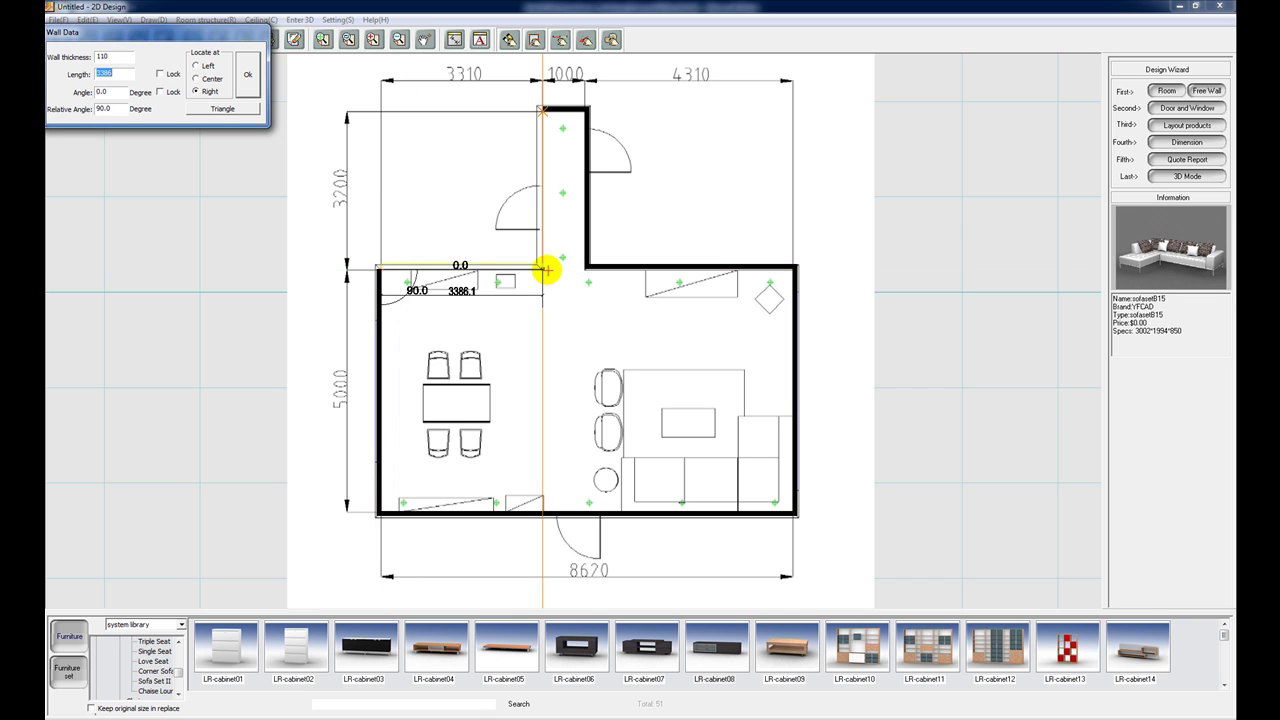
pyautogui.click(537, 121)
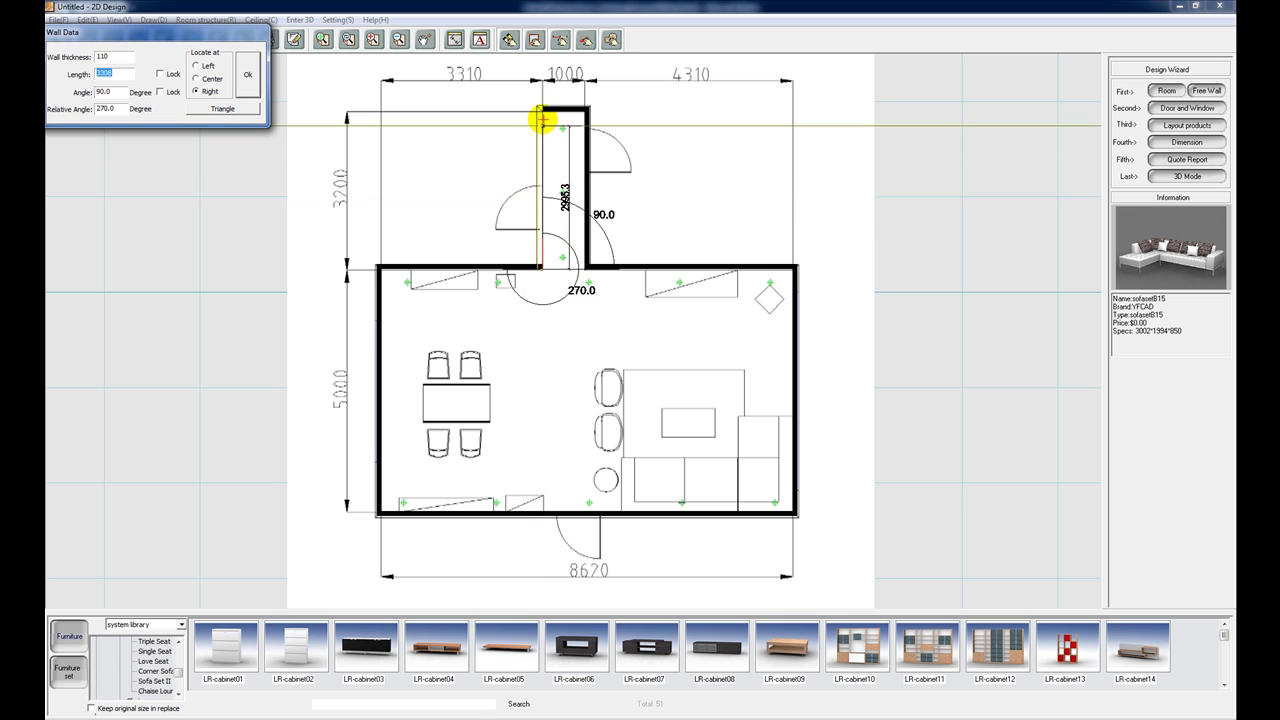
pyautogui.click(540, 112)
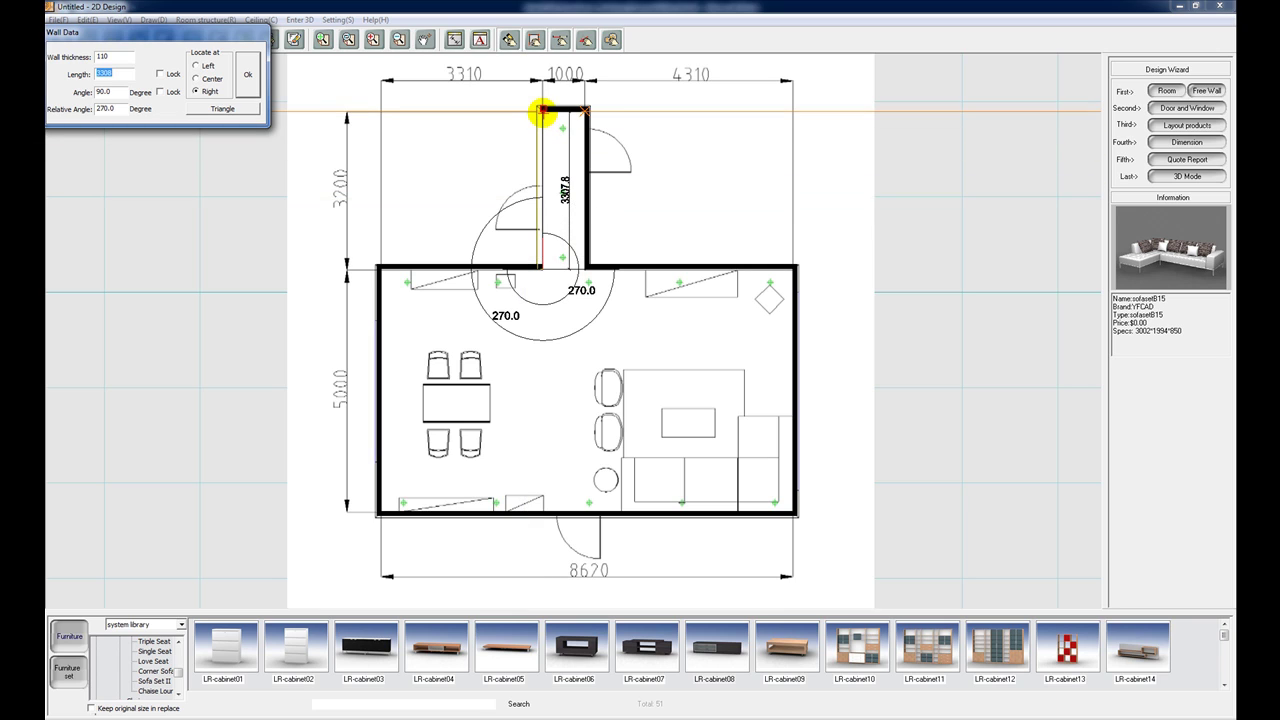
pyautogui.rightClick(476, 148)
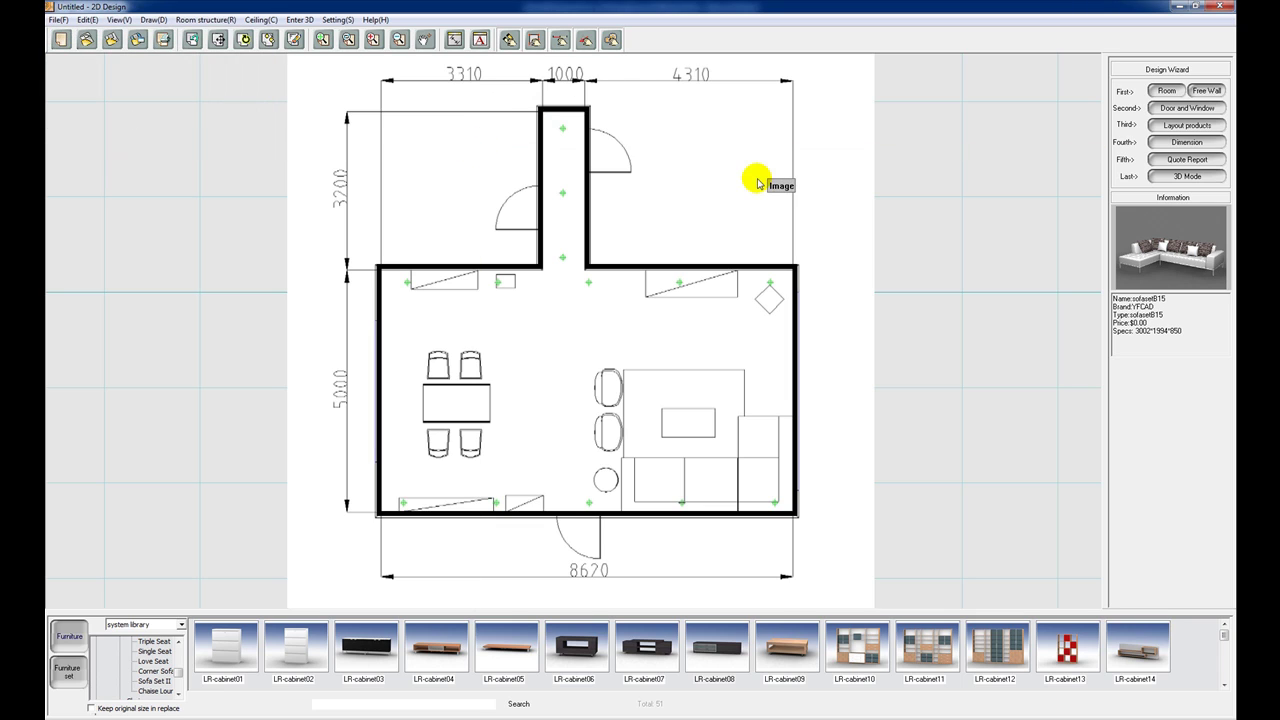
# Place 900 by 2000 single doors on the corridor's right and left walls and the main room's bottom wall, matching the plan's door swings
pyautogui.click(1181, 110)
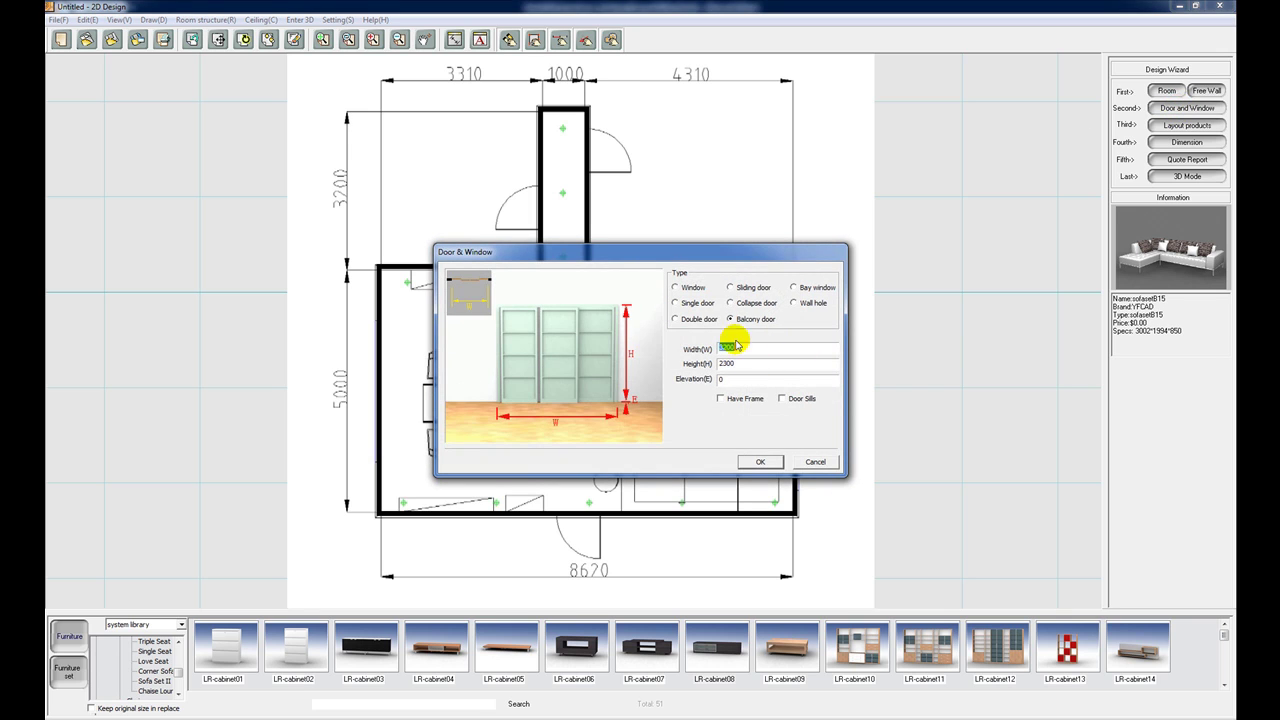
pyautogui.click(697, 303)
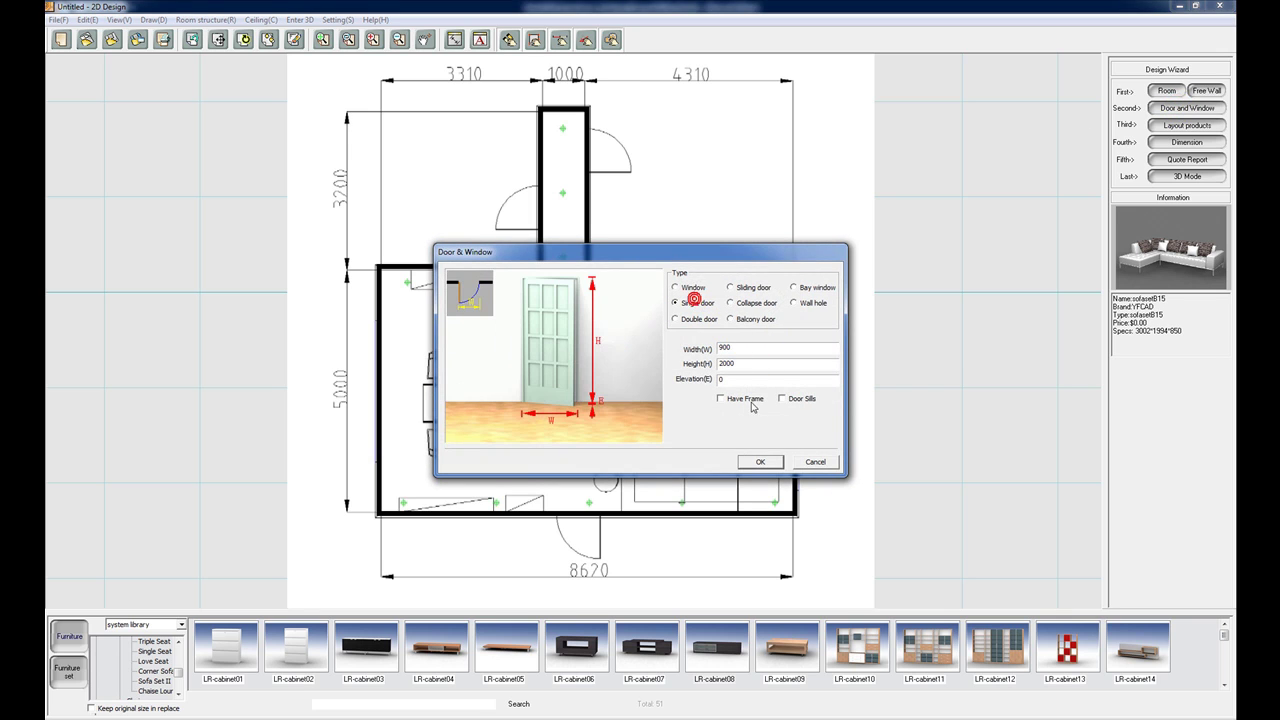
pyautogui.click(759, 462)
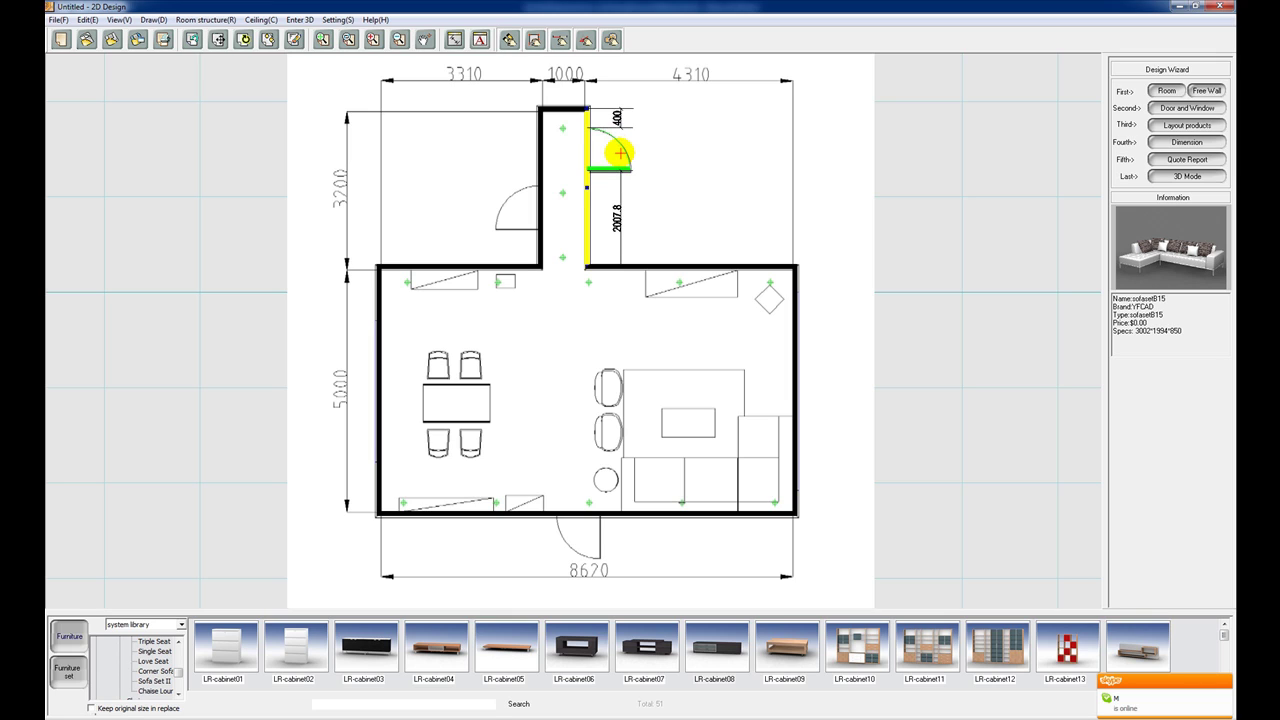
pyautogui.click(621, 155)
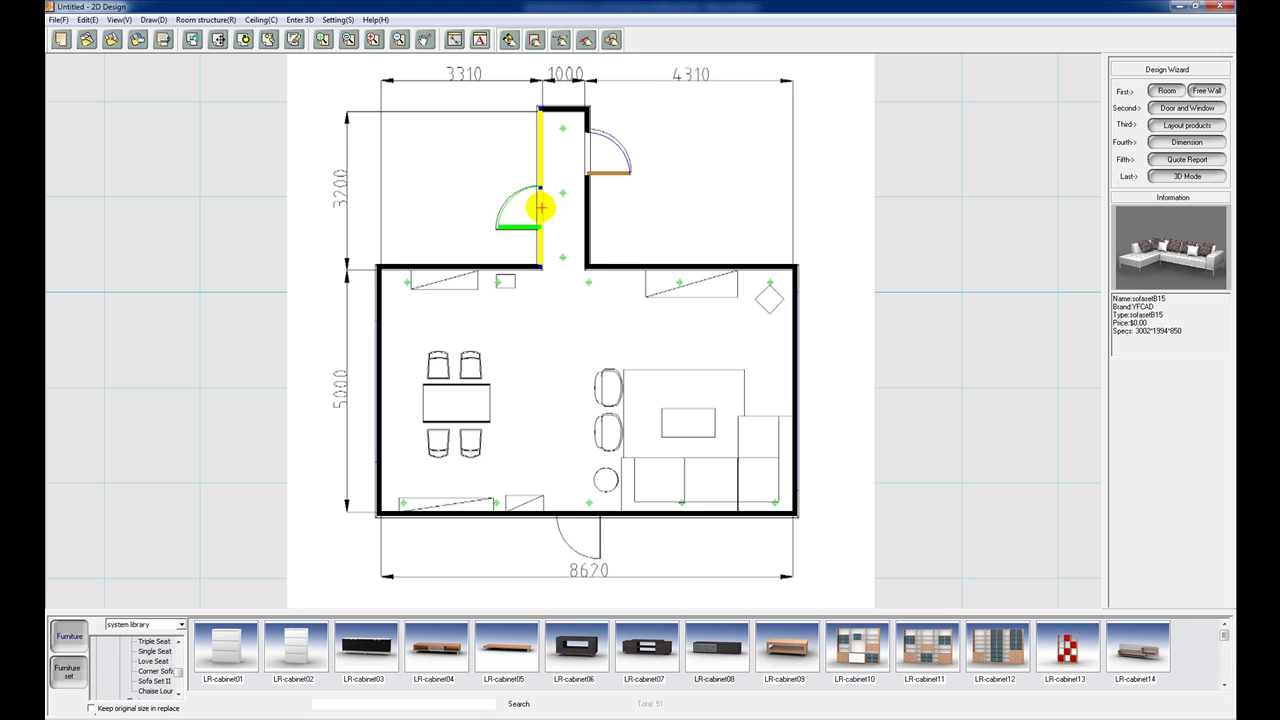
pyautogui.click(540, 207)
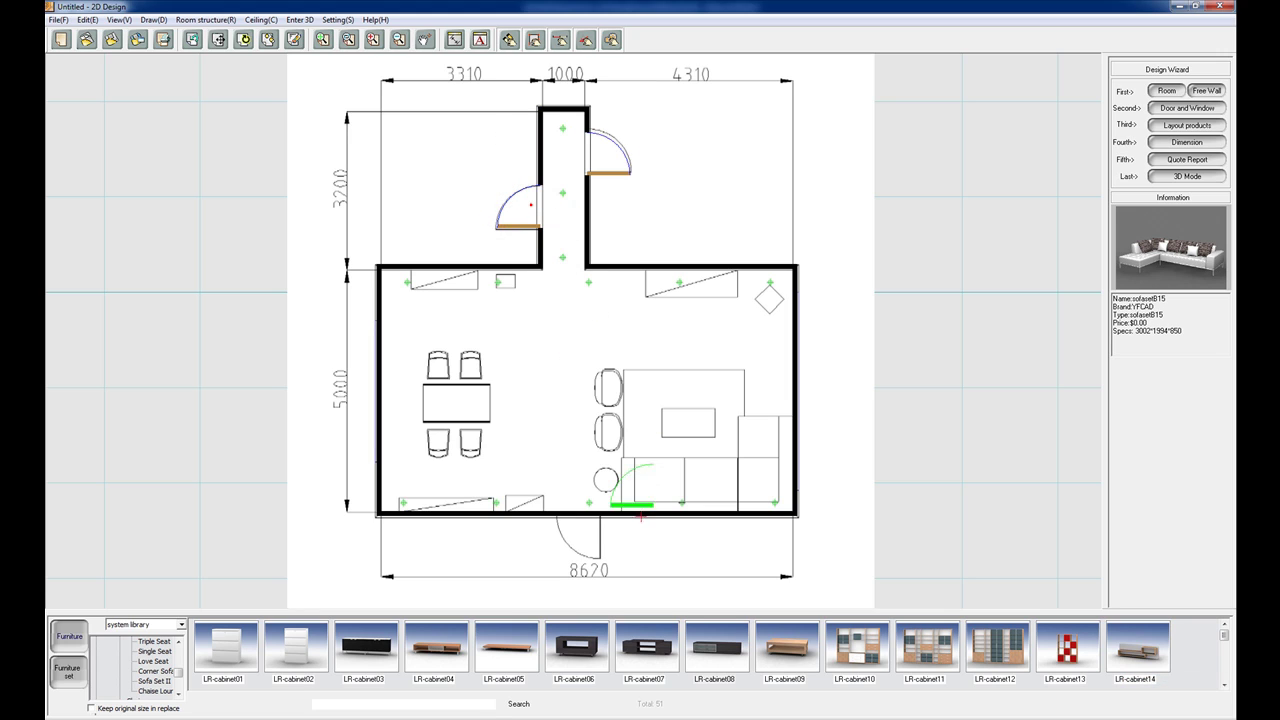
pyautogui.click(585, 517)
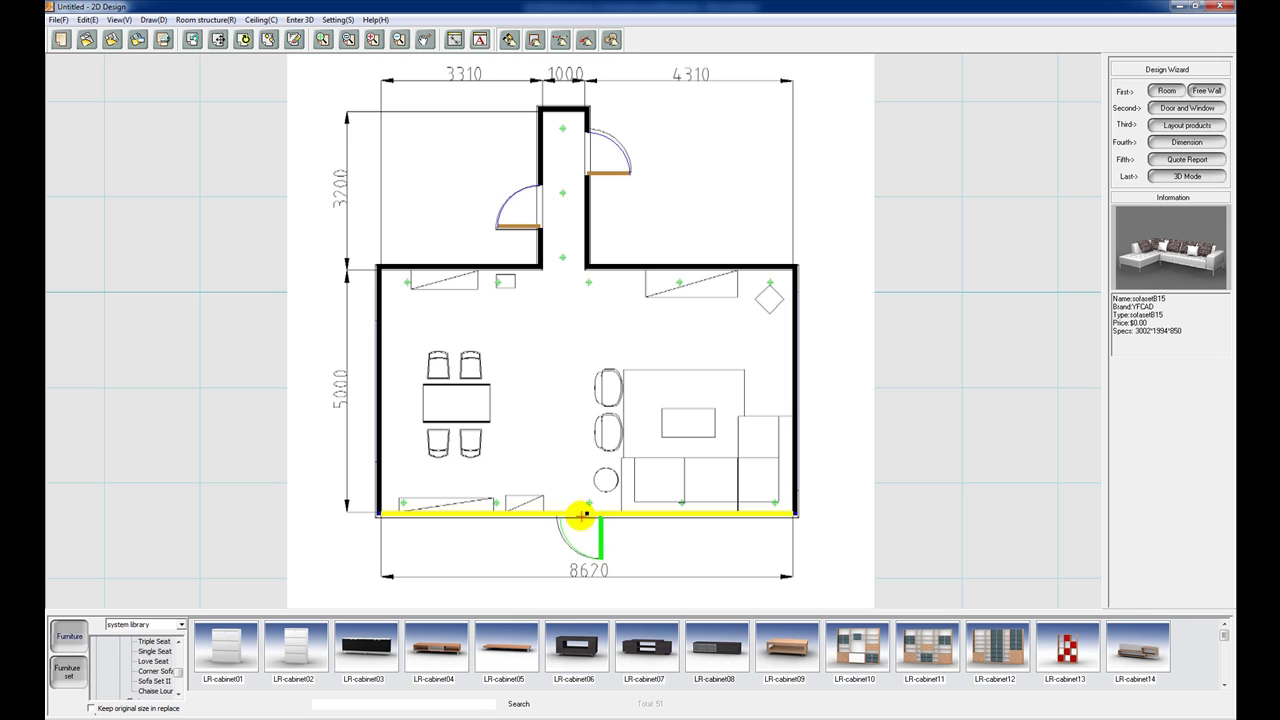
pyautogui.click(583, 516)
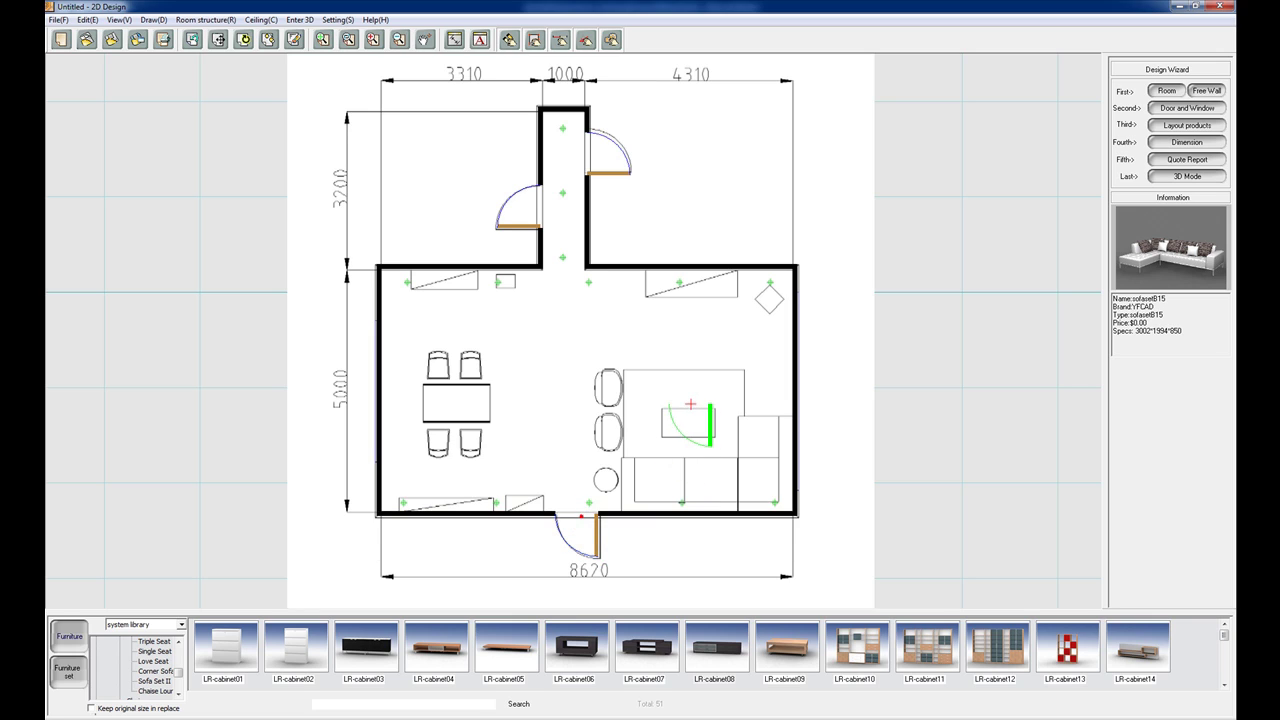
# Place a balcony door 4000 wide and 2300 high on the main room's right wall, 500 from the lower corner
pyautogui.rightClick(688, 392)
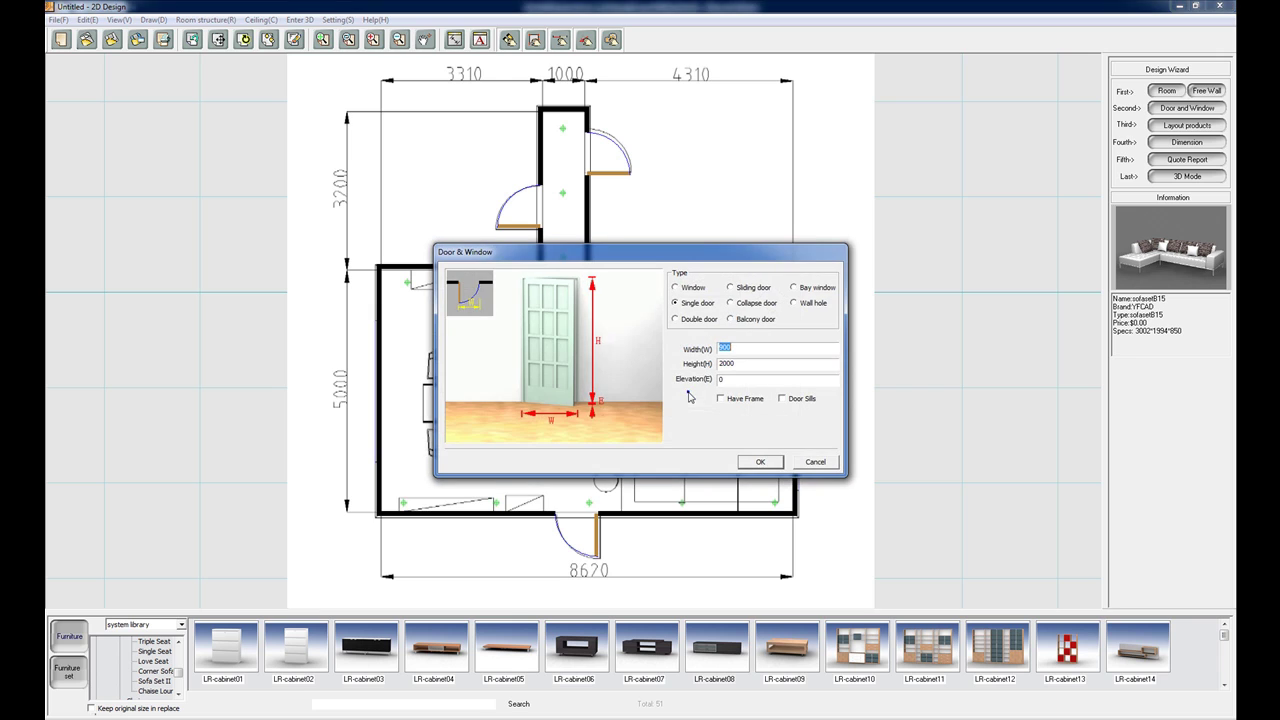
pyautogui.click(757, 319)
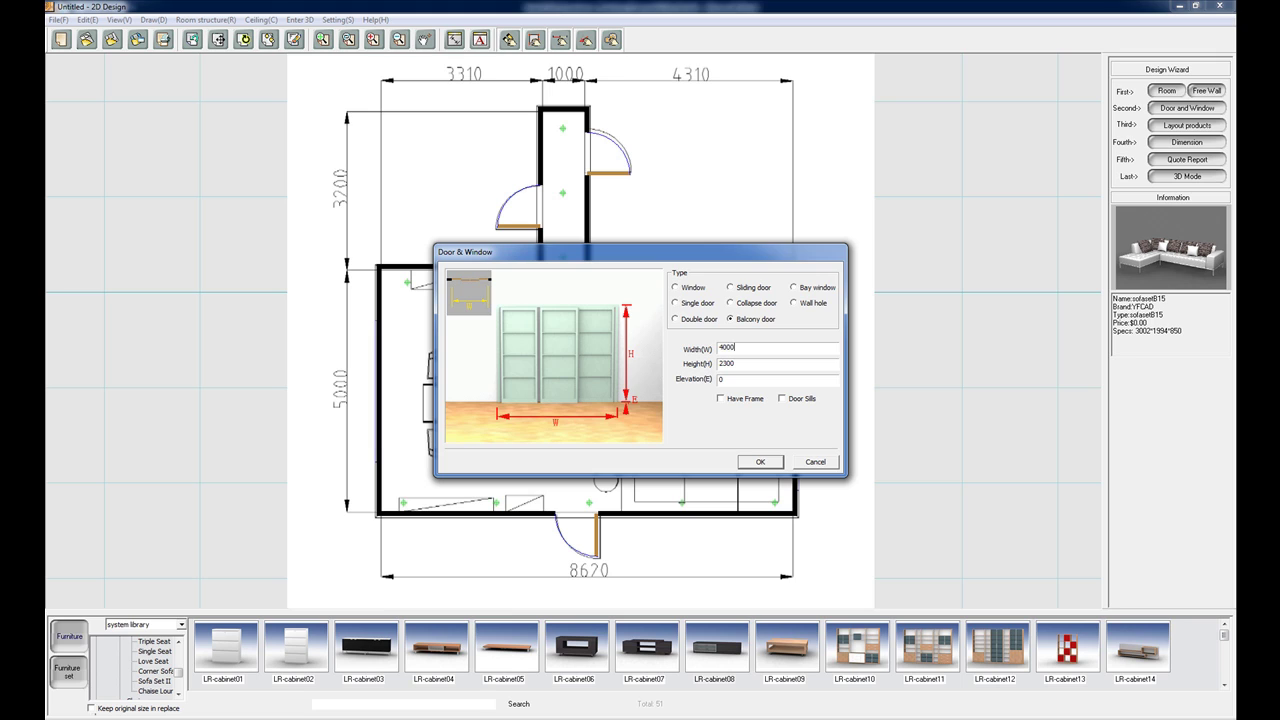
pyautogui.click(760, 461)
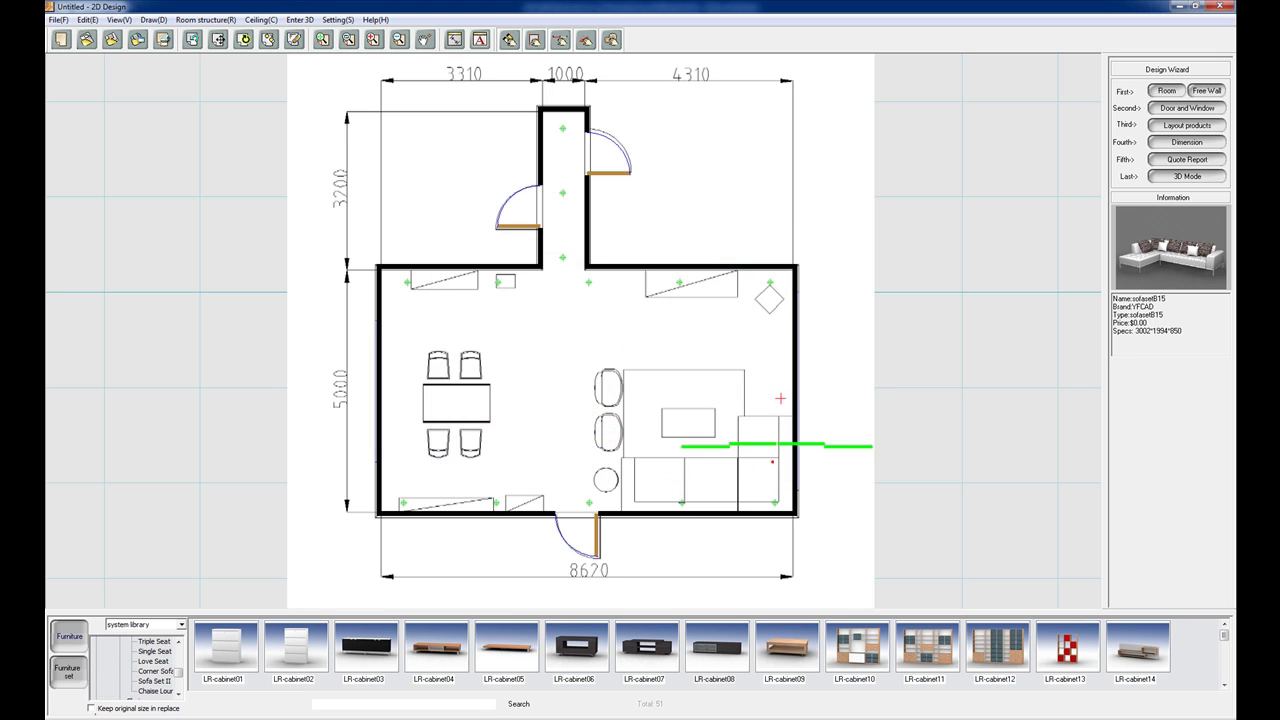
pyautogui.click(793, 389)
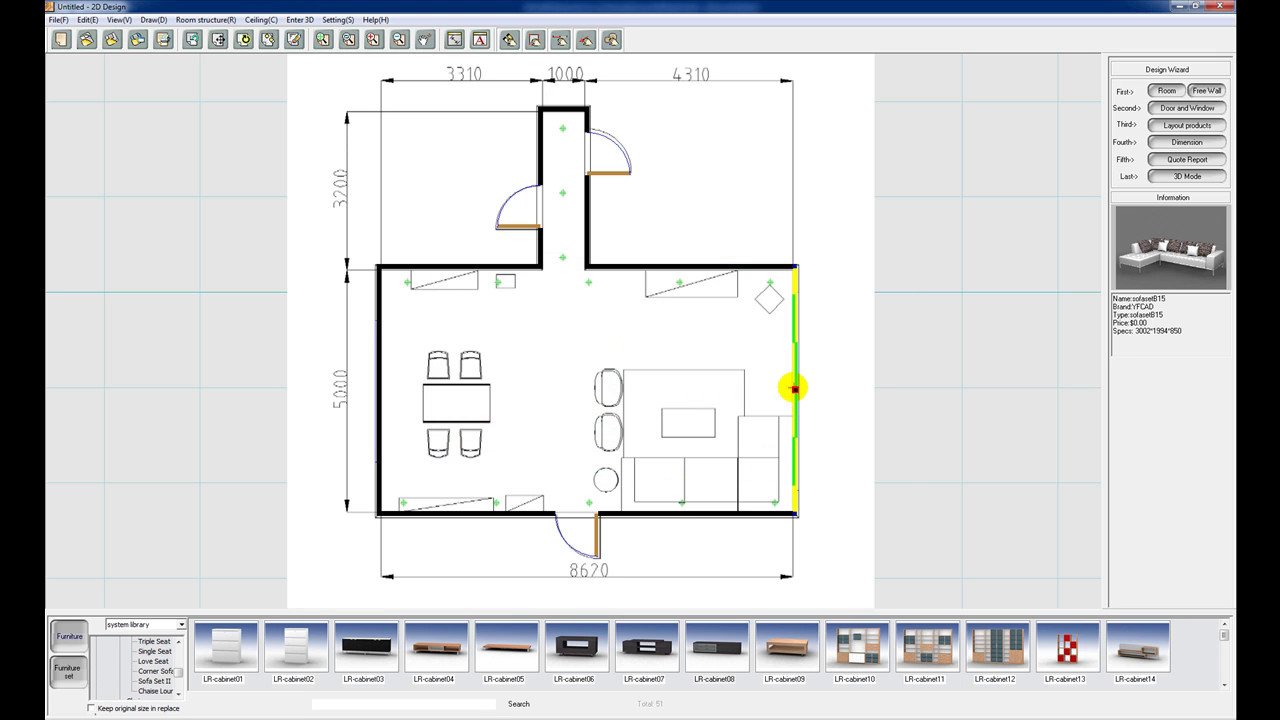
pyautogui.click(796, 390)
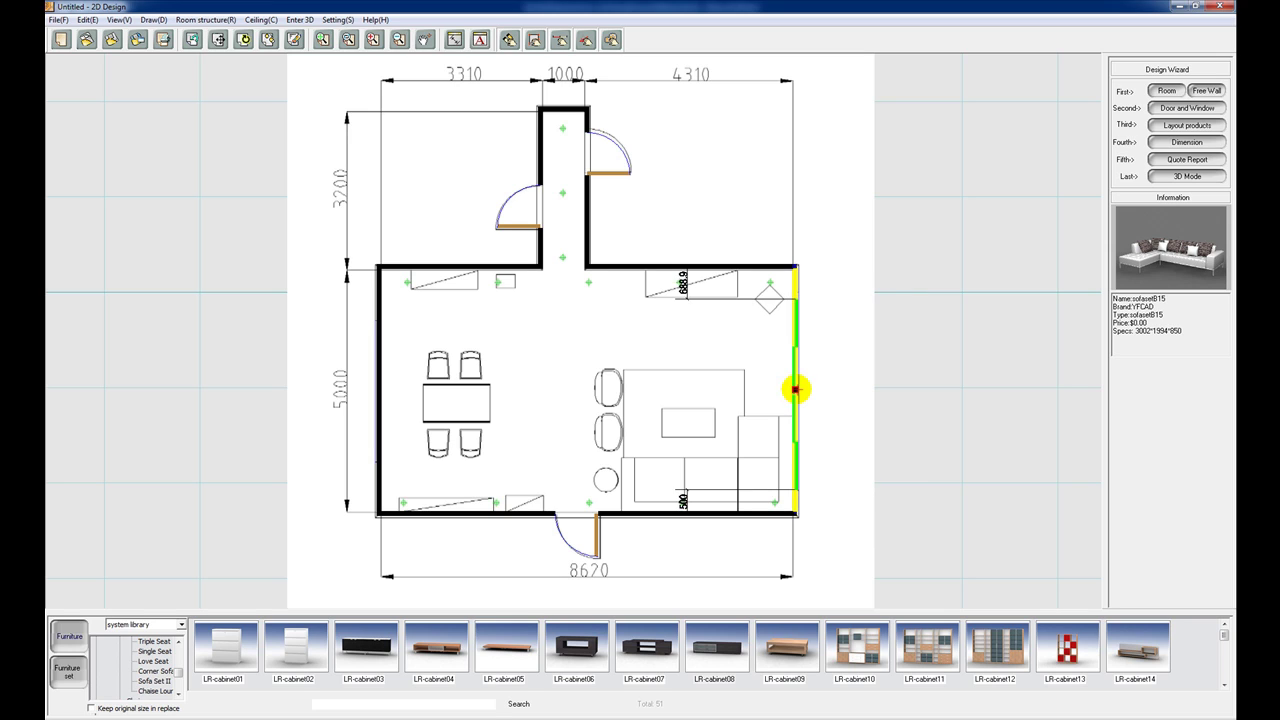
pyautogui.click(795, 390)
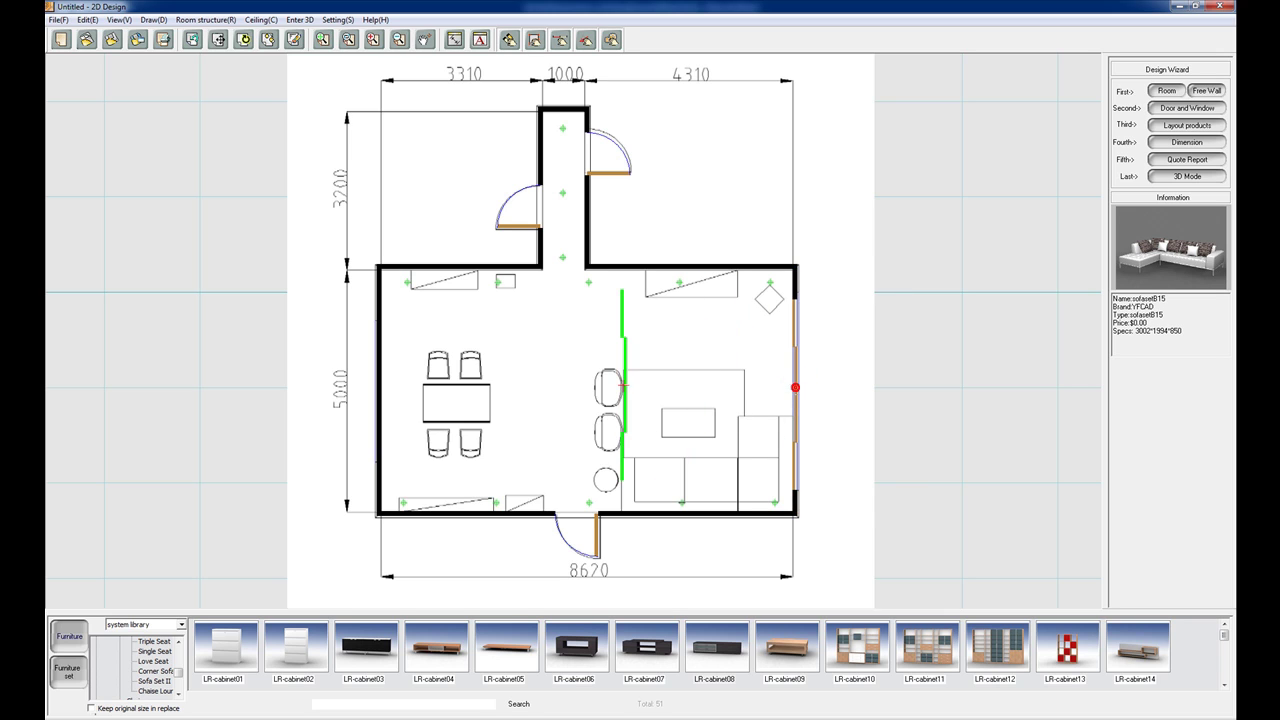
# Place a balcony door 3200 wide and 2300 high midway along the main room's left wall and finish inserting doors
pyautogui.click(588, 386)
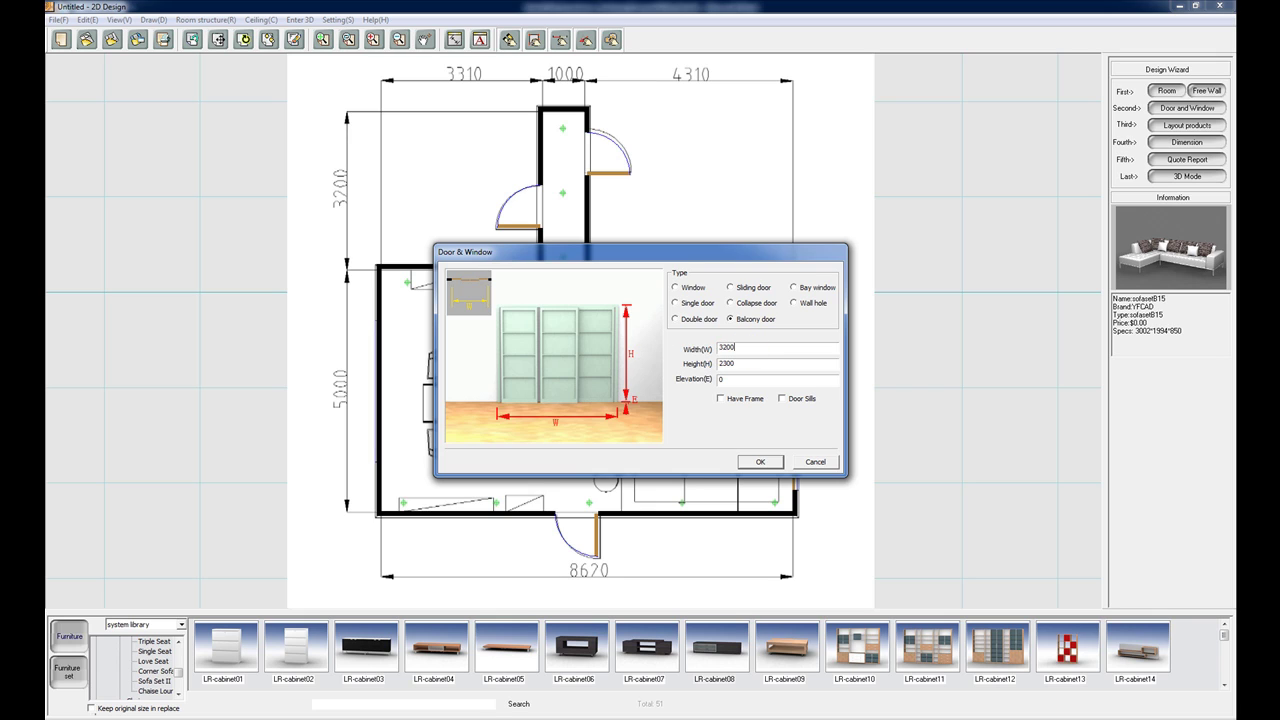
pyautogui.click(757, 462)
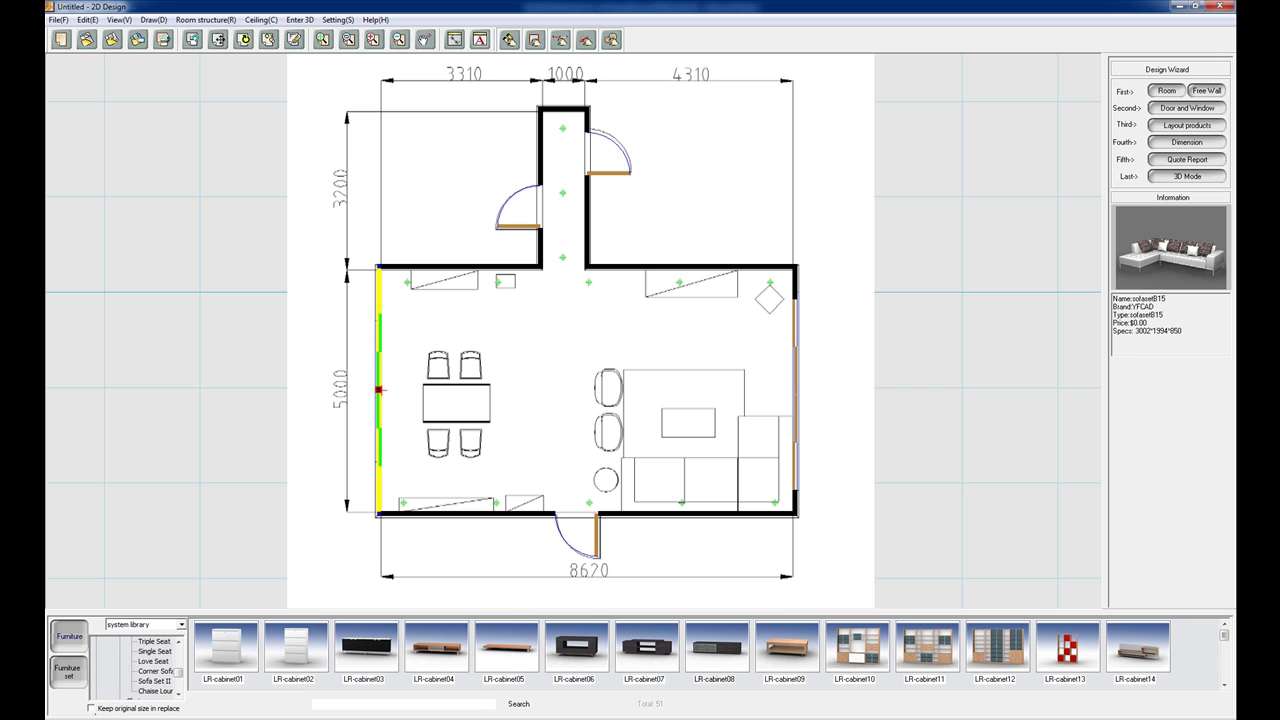
pyautogui.click(380, 390)
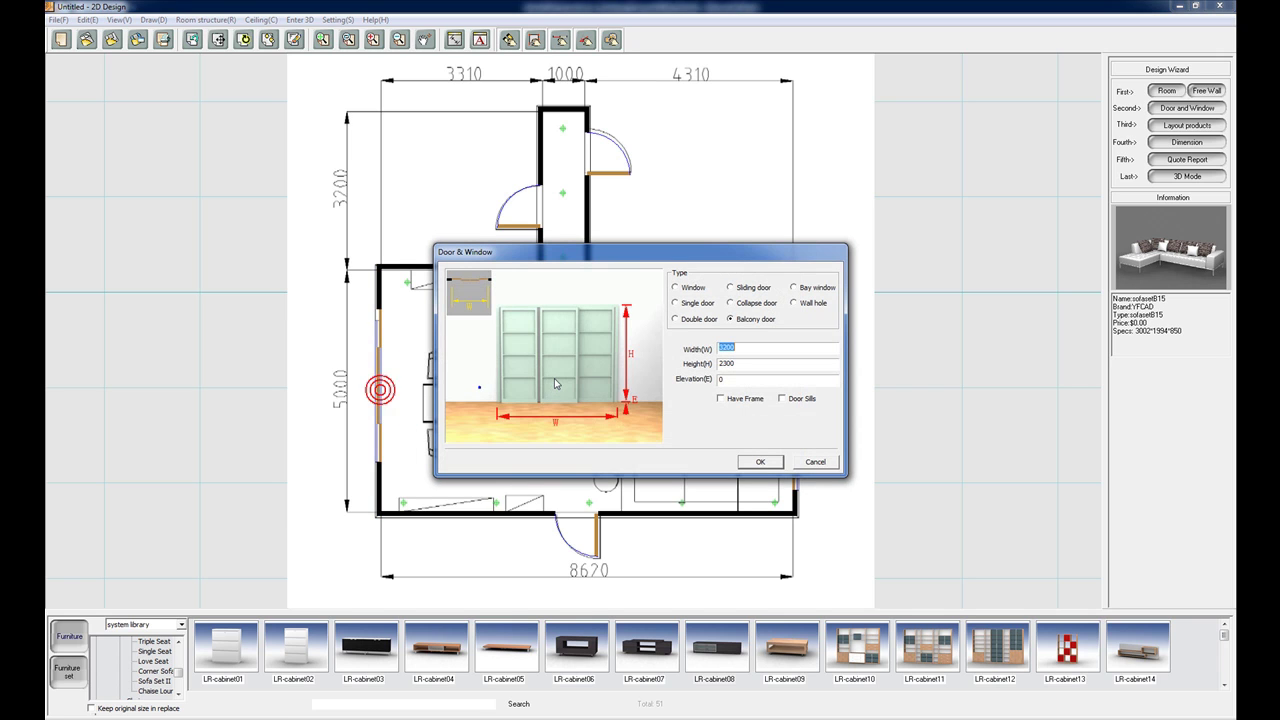
pyautogui.click(815, 463)
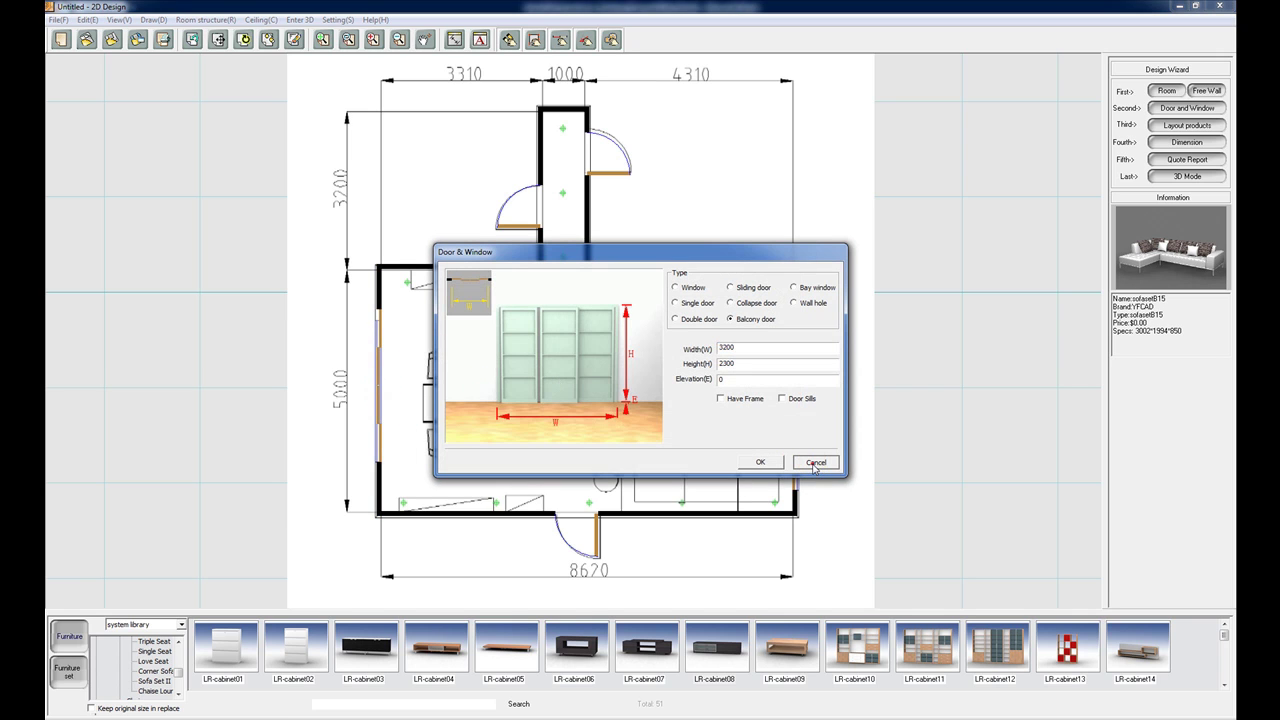
pyautogui.click(815, 463)
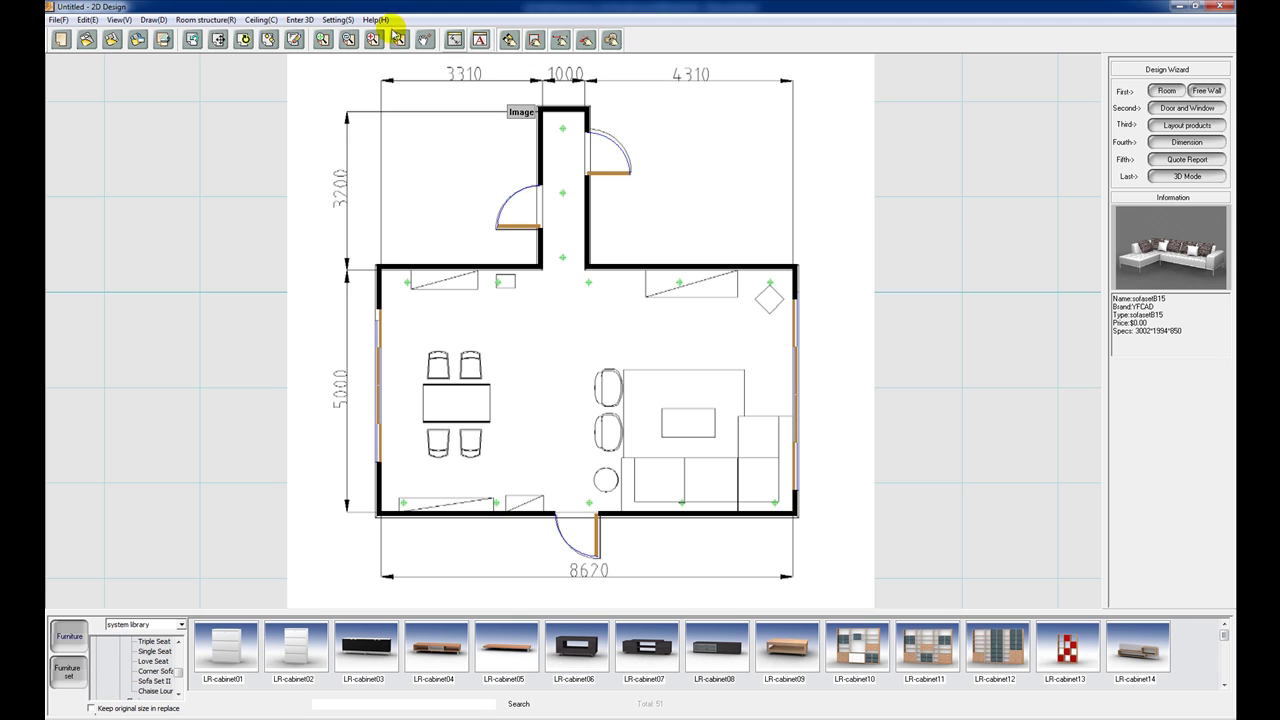
# Create the apartment's ceiling frame with Search ceiling frame from a point inside the main room, and set its elevation
pyautogui.click(264, 20)
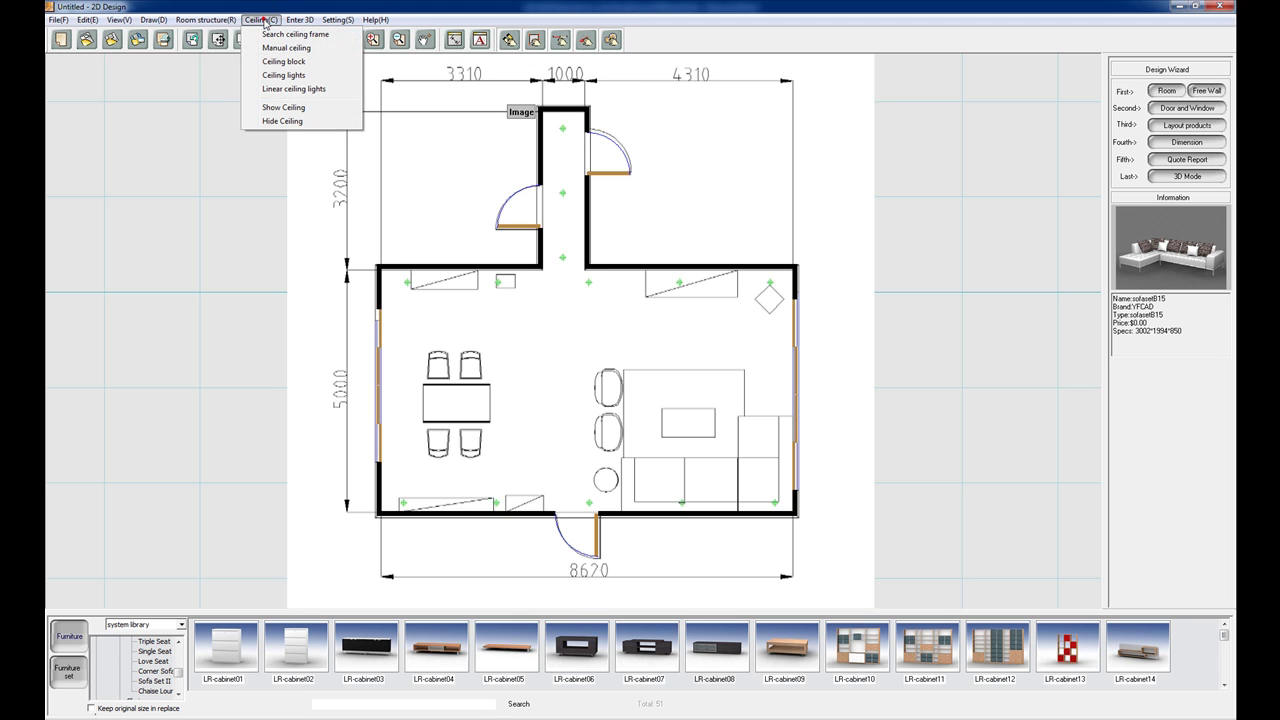
pyautogui.click(269, 36)
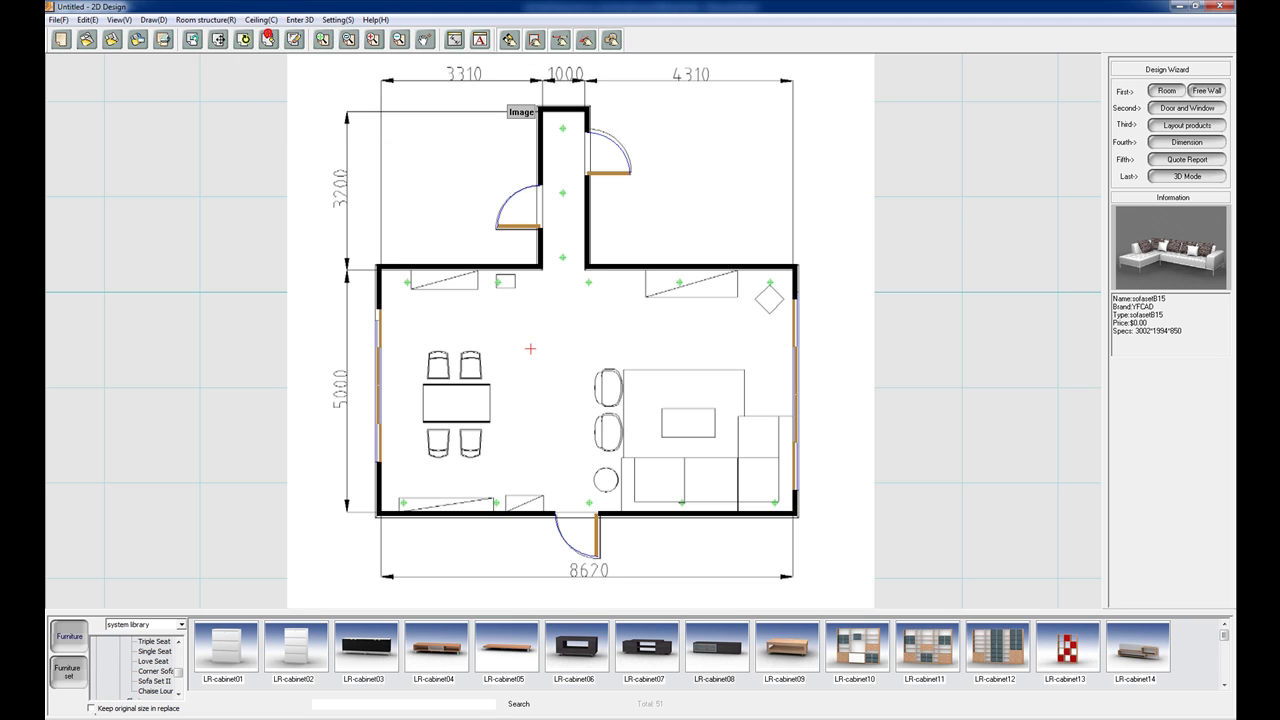
pyautogui.click(634, 363)
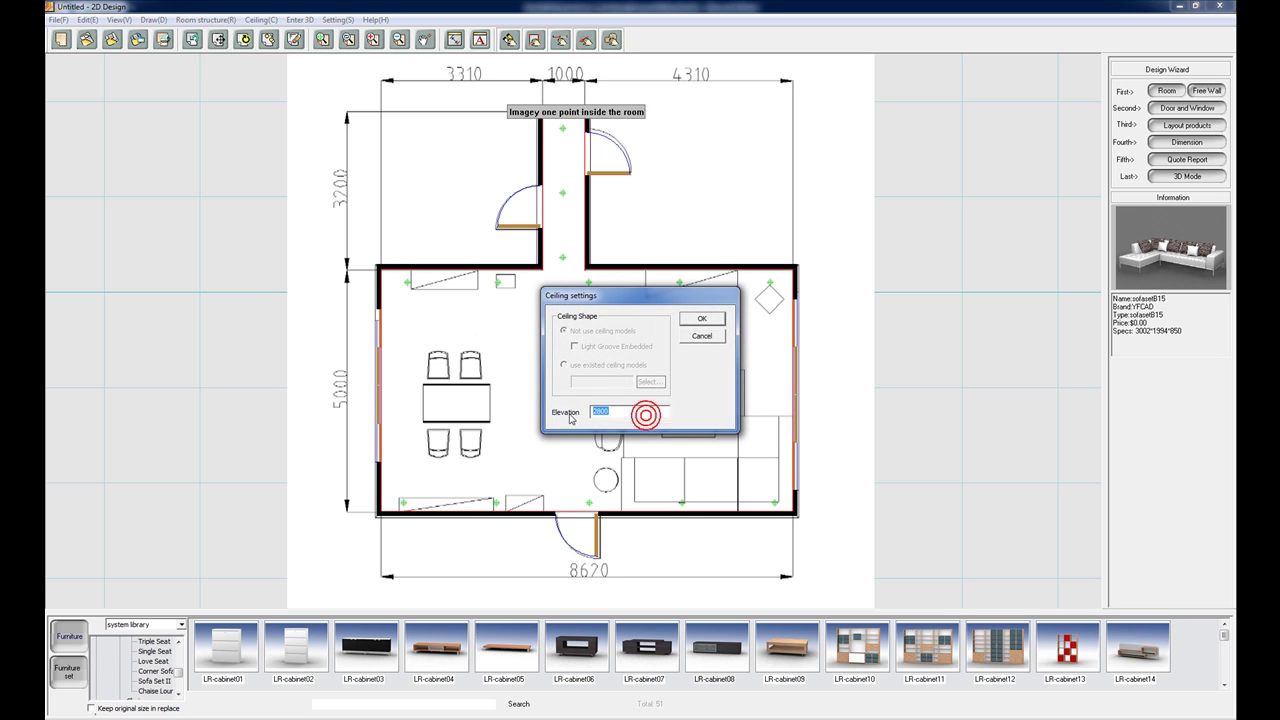
pyautogui.write('3000')
pyautogui.click(688, 320)
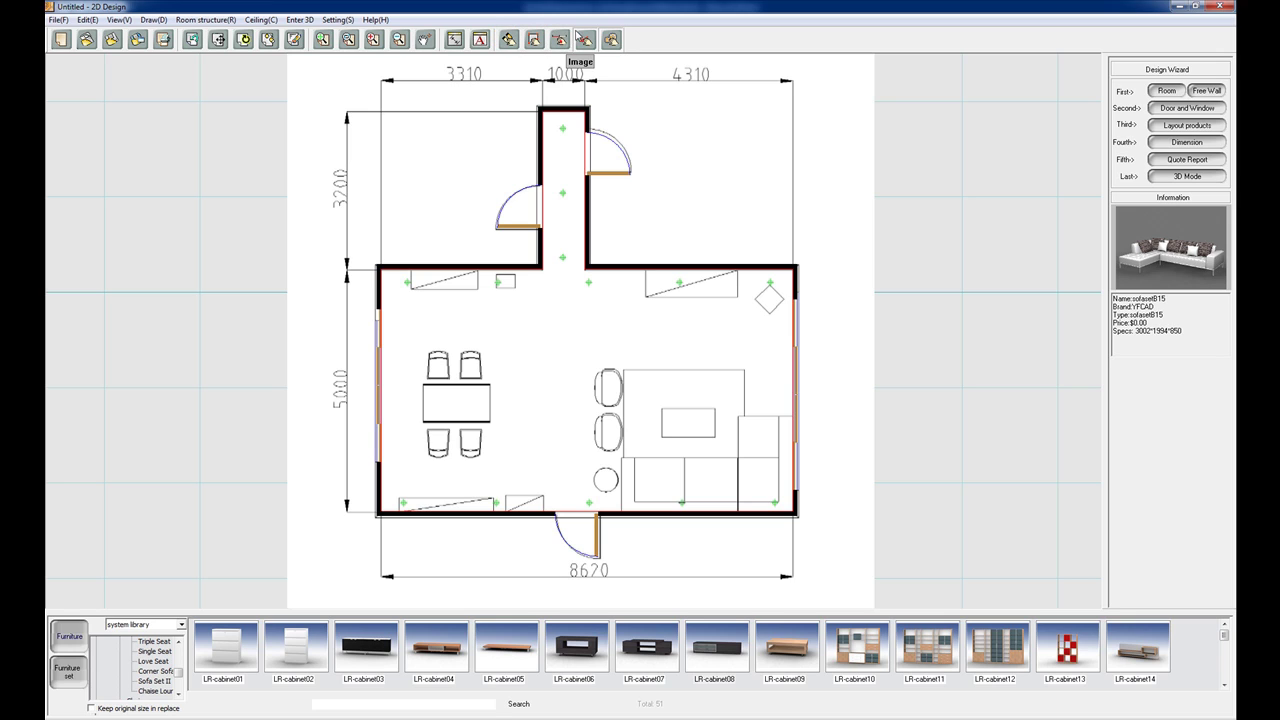
# Draw a rectangular ceiling block about 3230 by 3894 over the living area without a ceiling model, and set its elevation
pyautogui.click(255, 20)
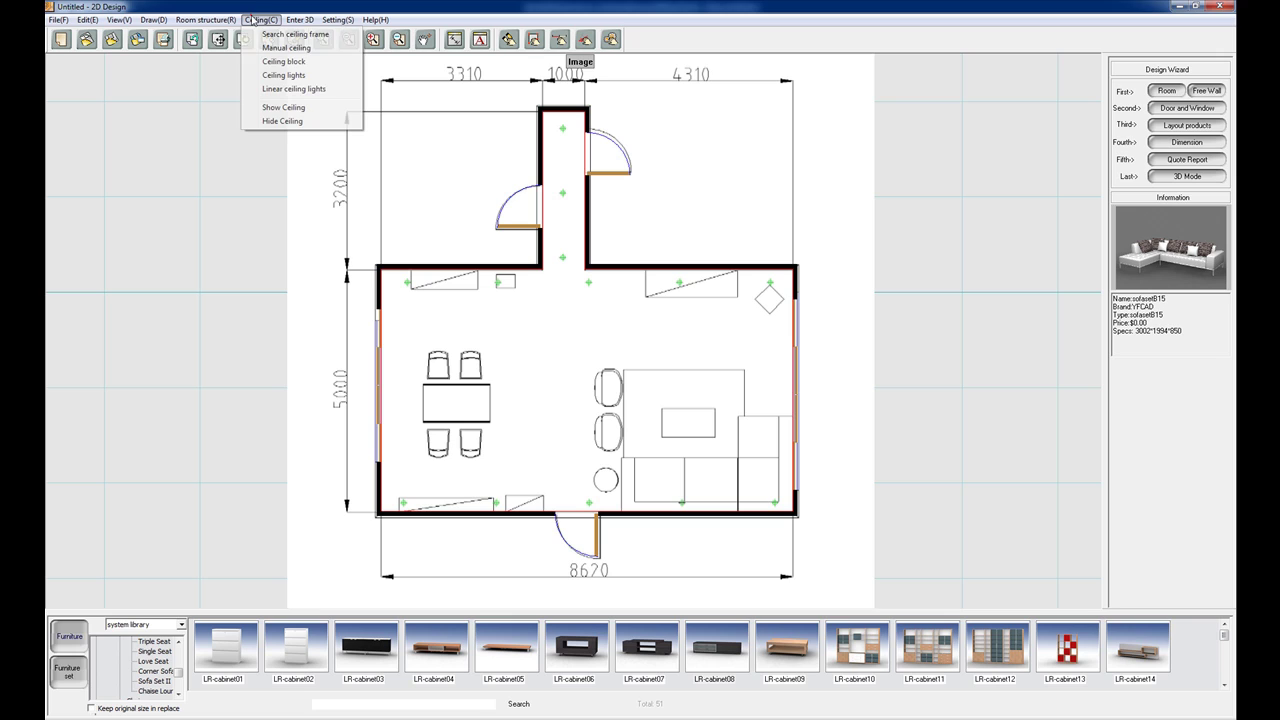
pyautogui.click(305, 65)
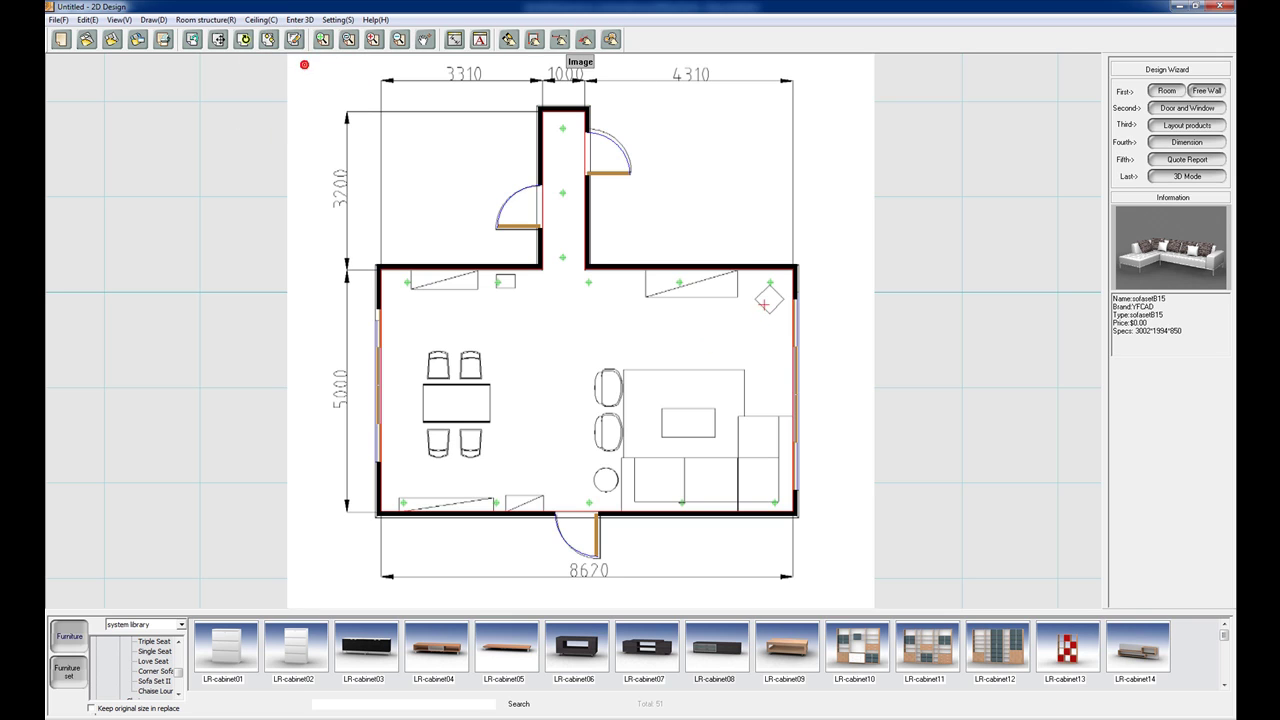
pyautogui.click(765, 300)
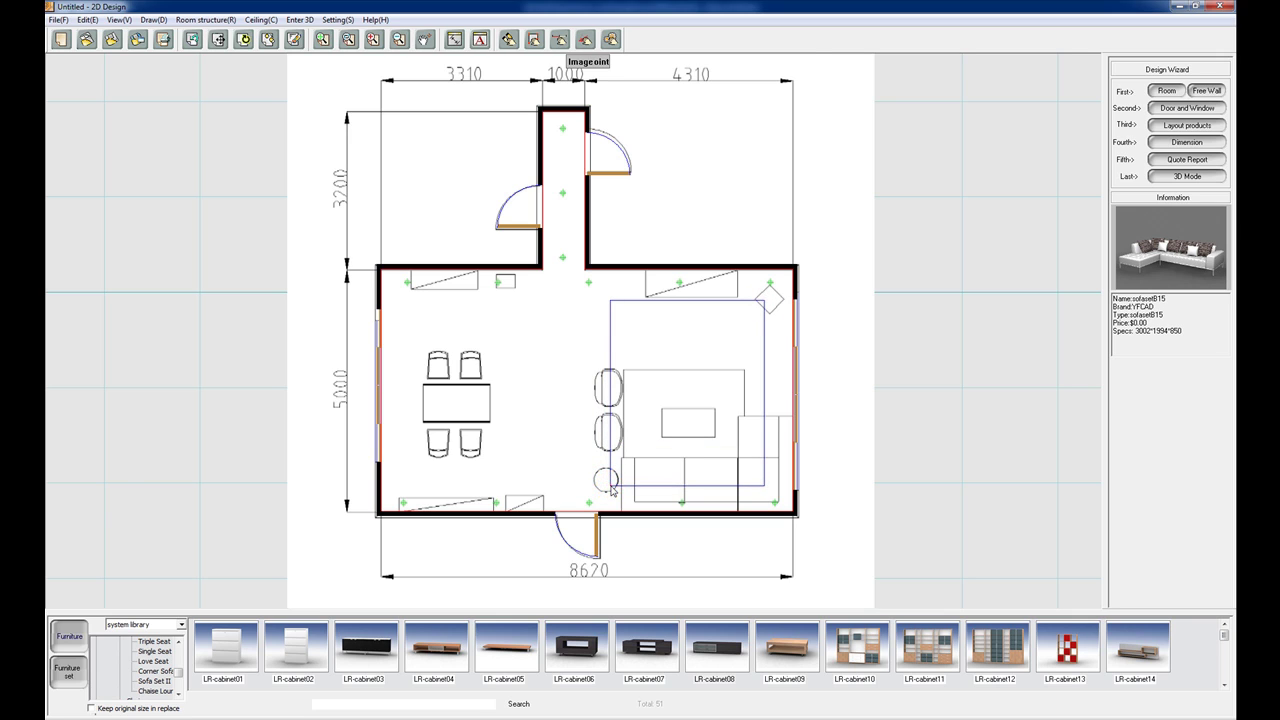
pyautogui.click(612, 488)
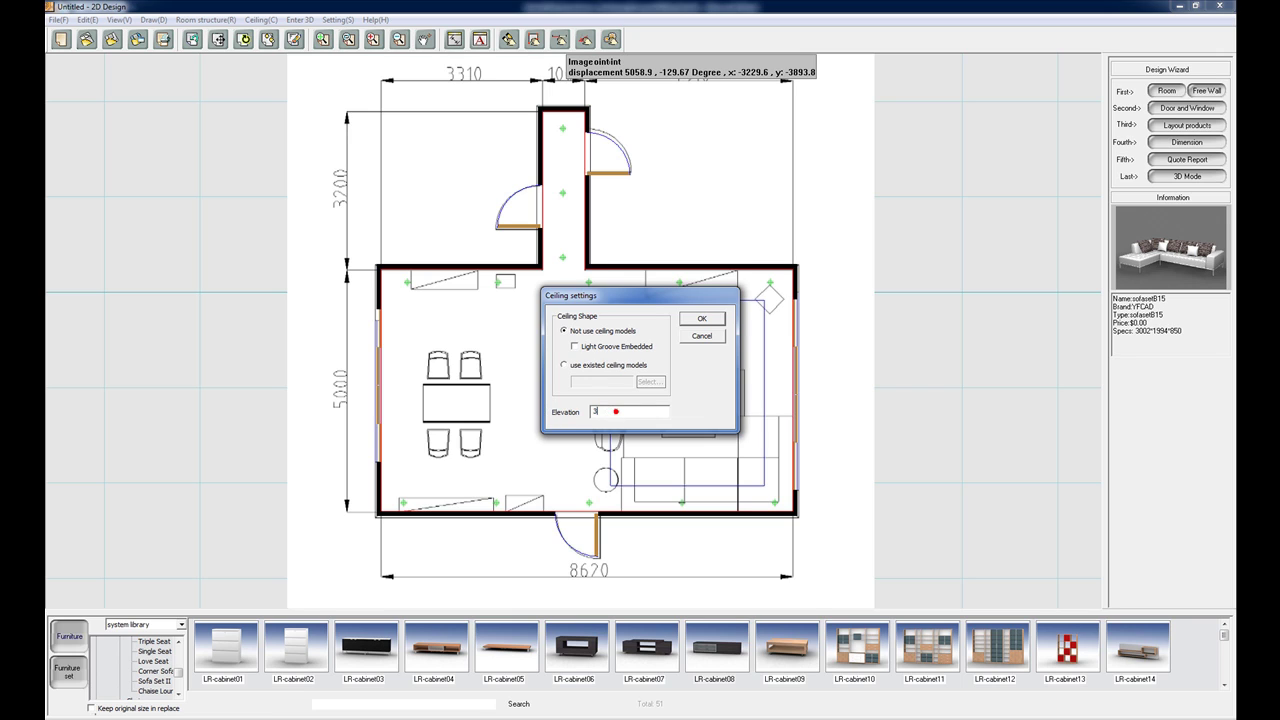
pyautogui.click(702, 318)
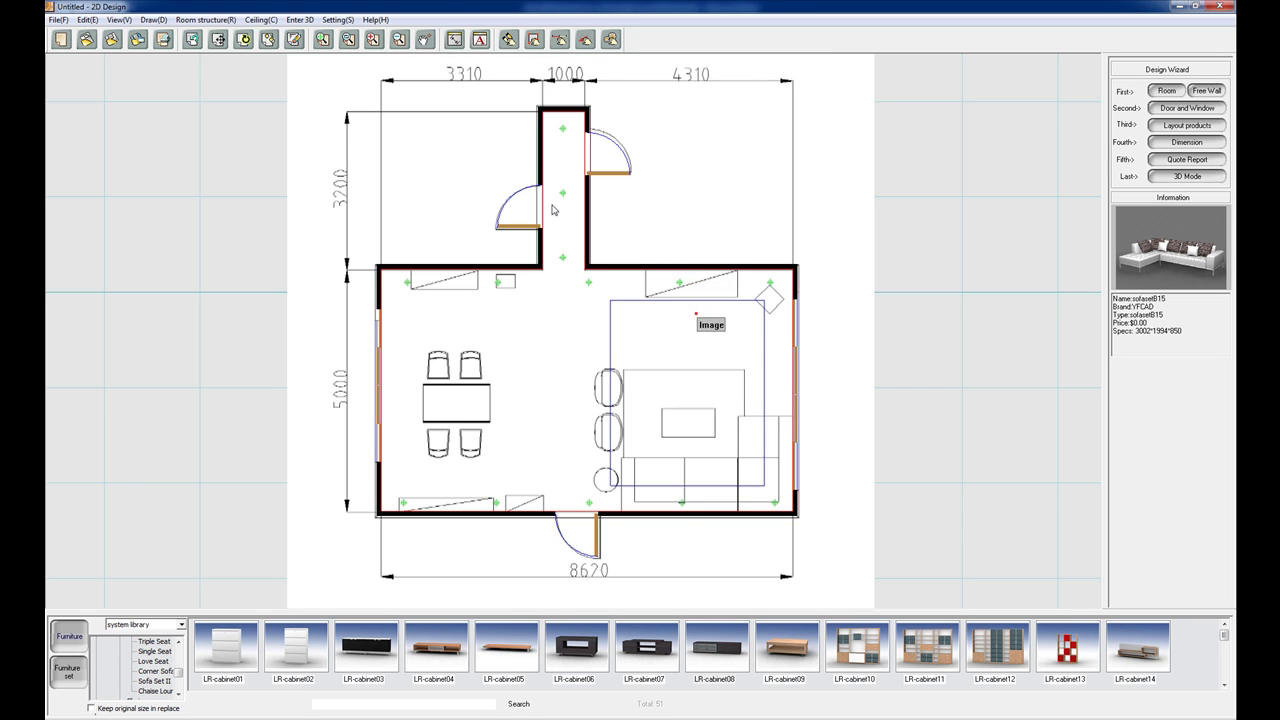
# Draw a rectangular ceiling block about 2579 by 3907 over the dining area, without a ceiling model, at elevation 3200
pyautogui.click(264, 20)
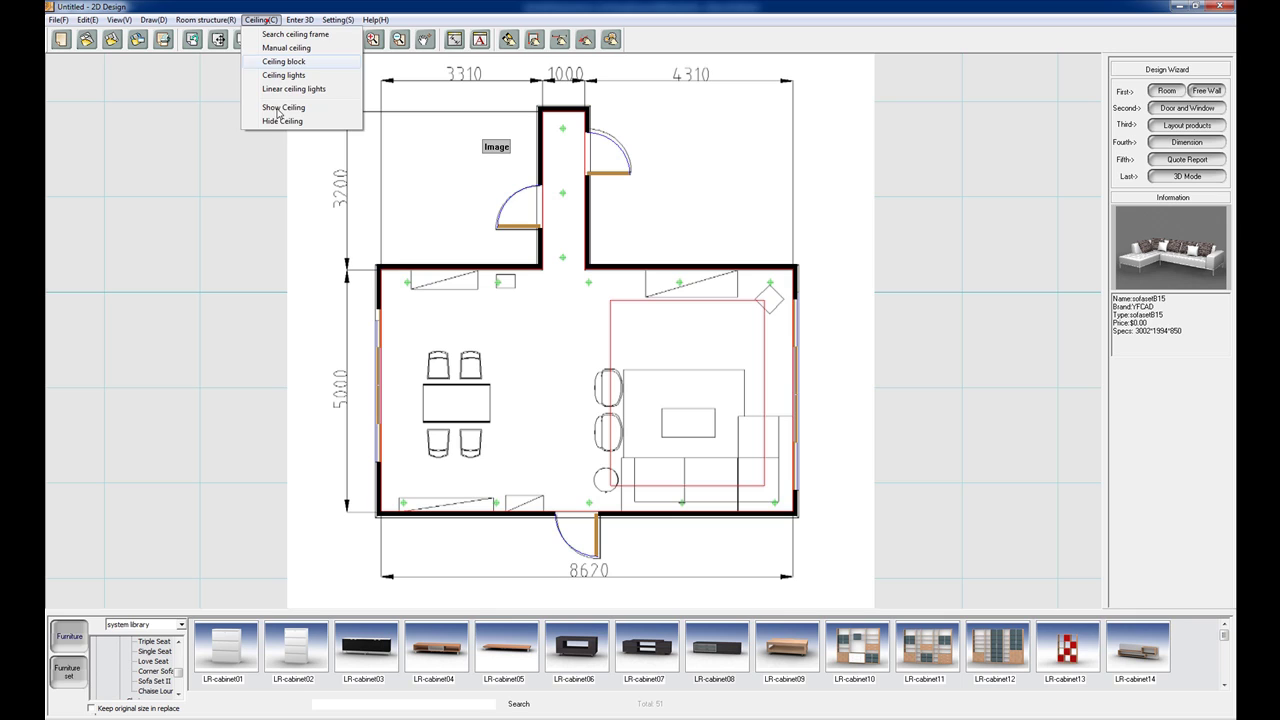
pyautogui.click(292, 61)
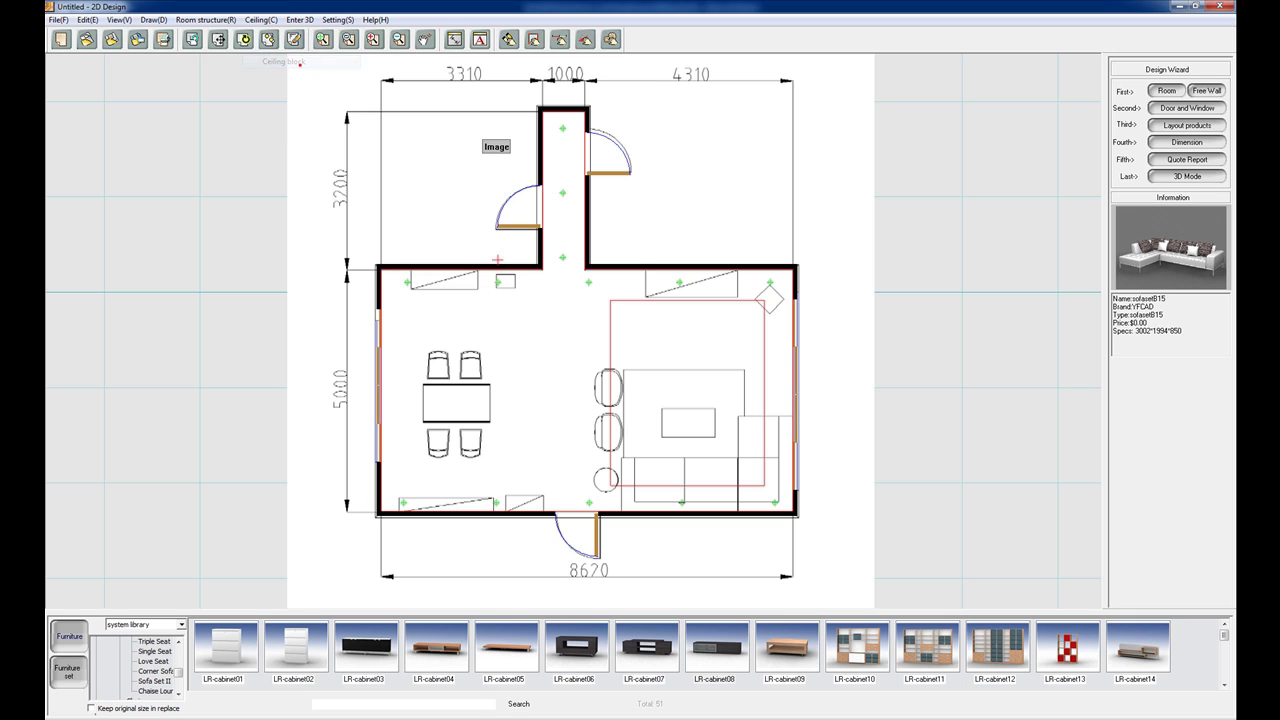
pyautogui.click(528, 300)
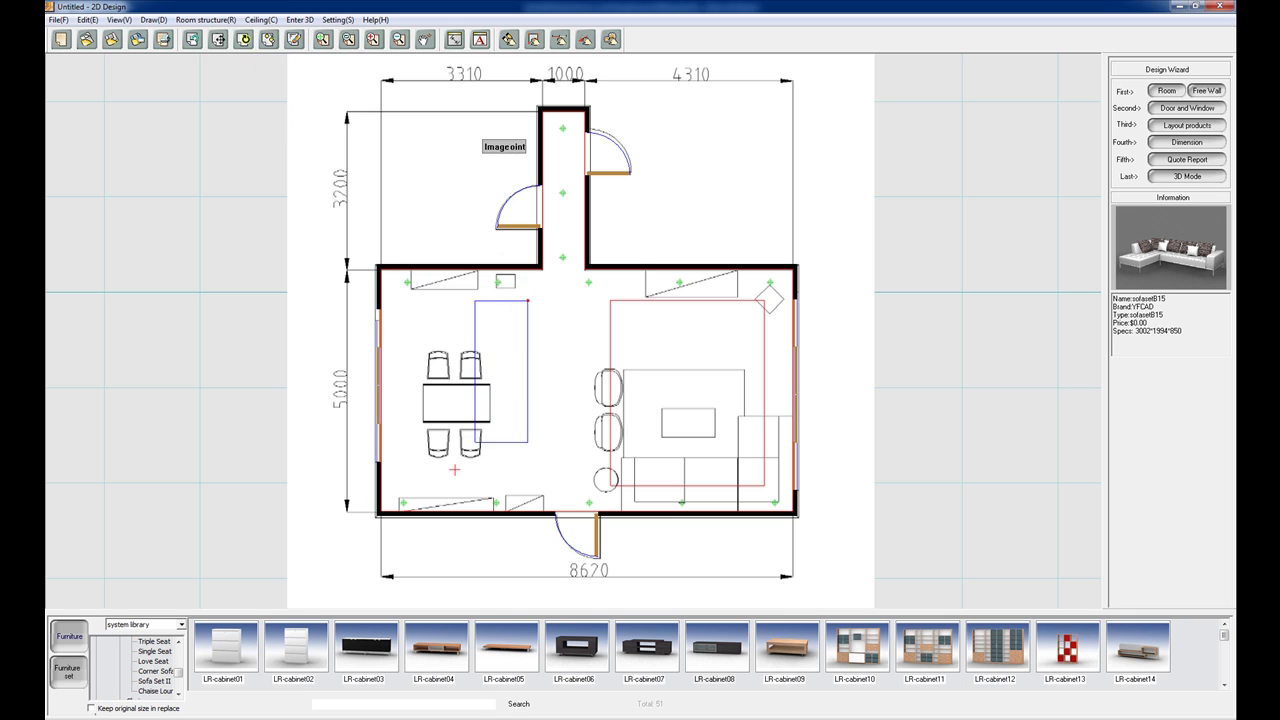
pyautogui.click(400, 490)
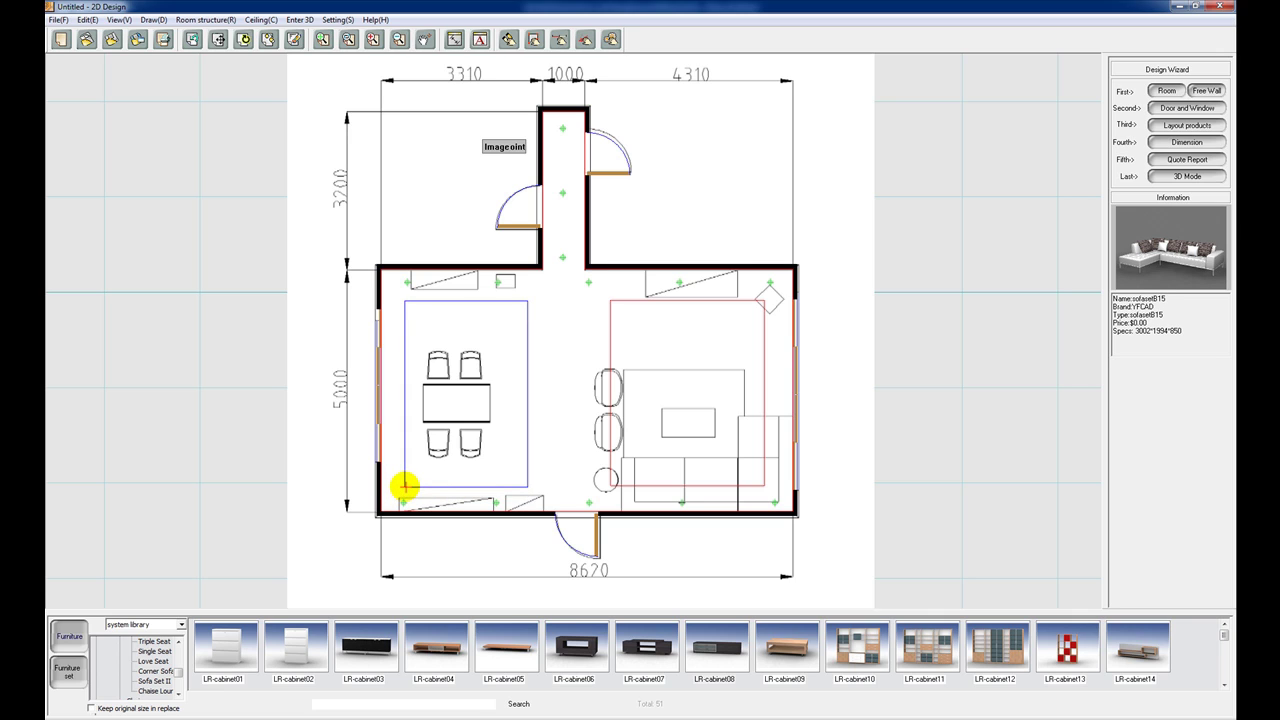
pyautogui.click(405, 486)
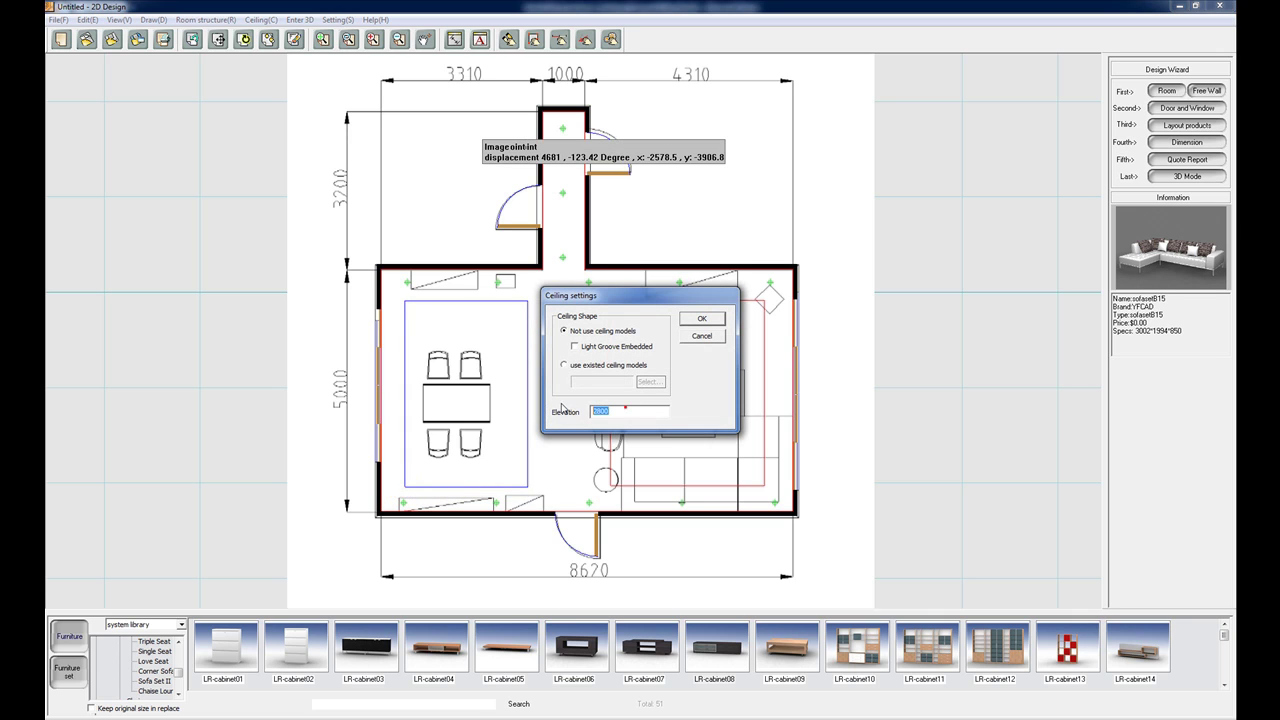
pyautogui.click(702, 319)
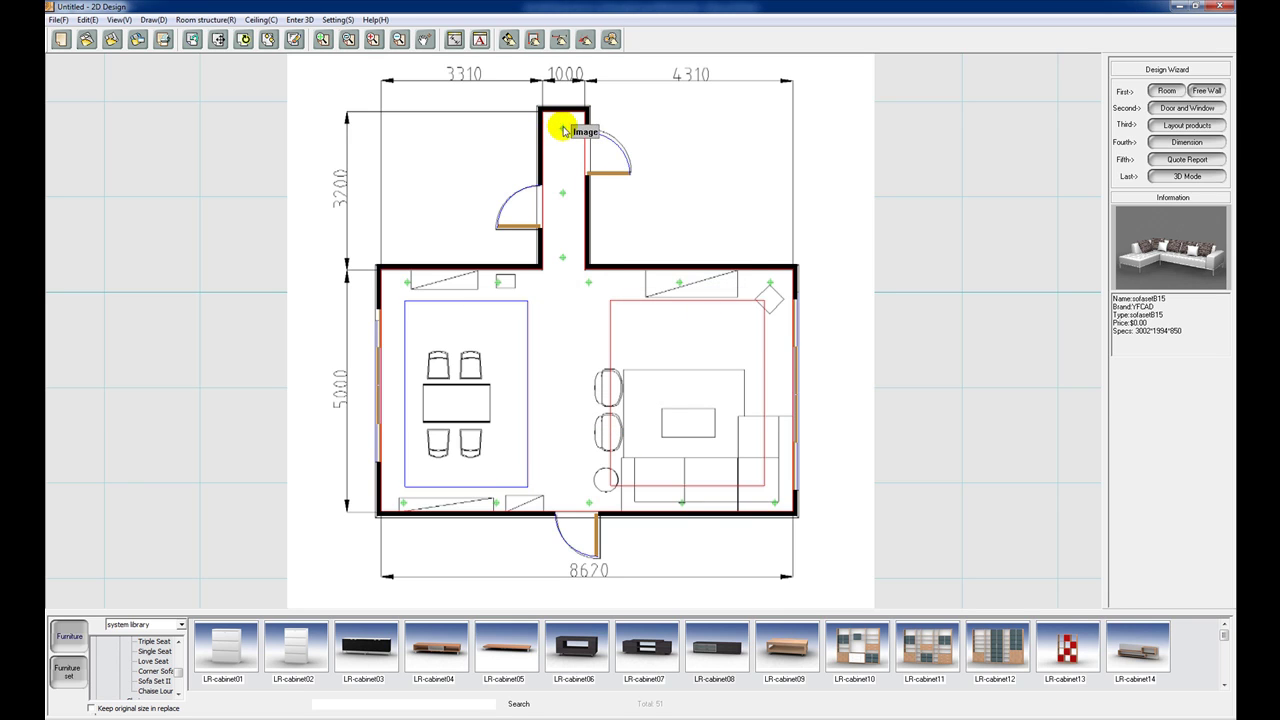
# Place a line of five equally arranged linear ceiling lights along the main room's upper wall, following the light markers
pyautogui.click(262, 21)
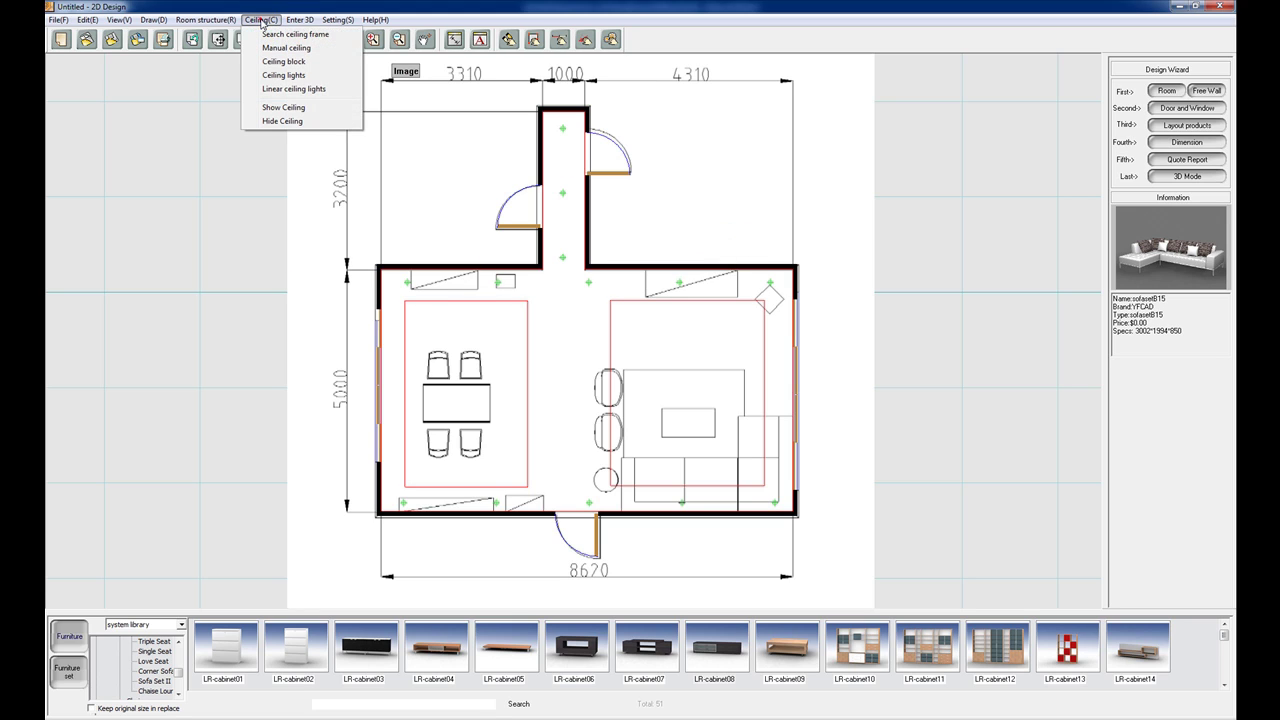
pyautogui.click(312, 89)
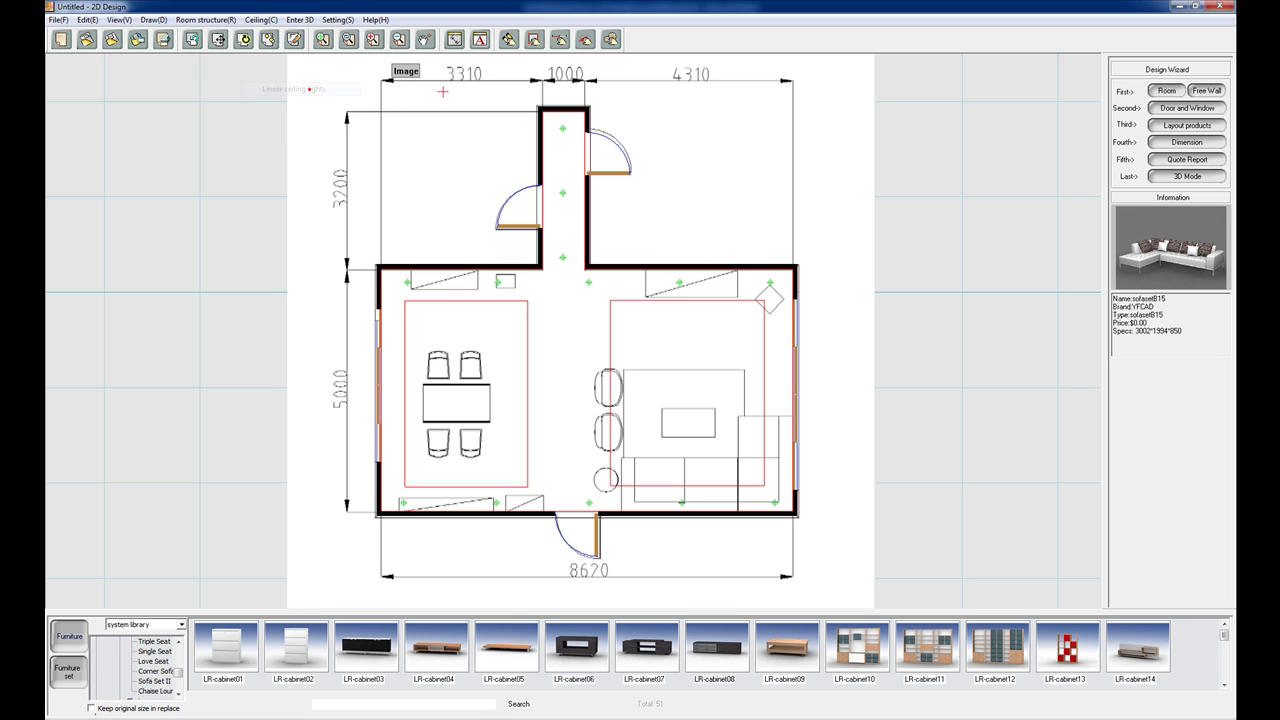
pyautogui.click(406, 282)
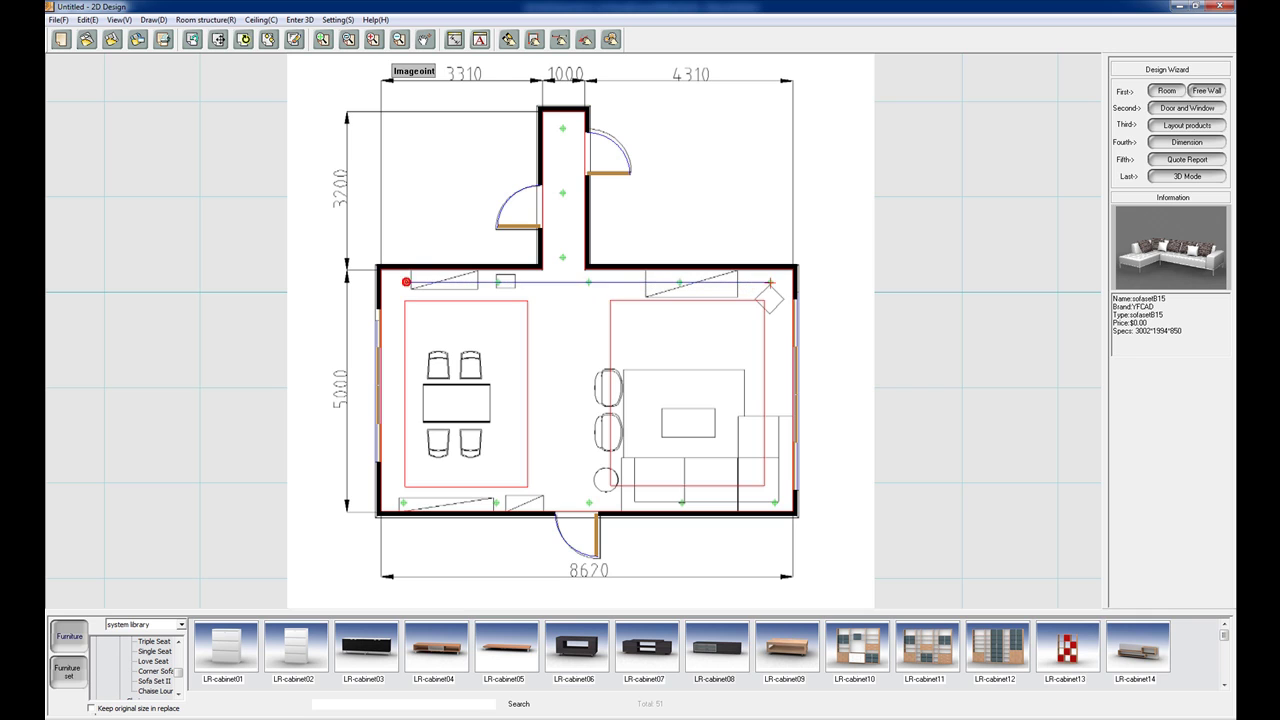
pyautogui.click(770, 283)
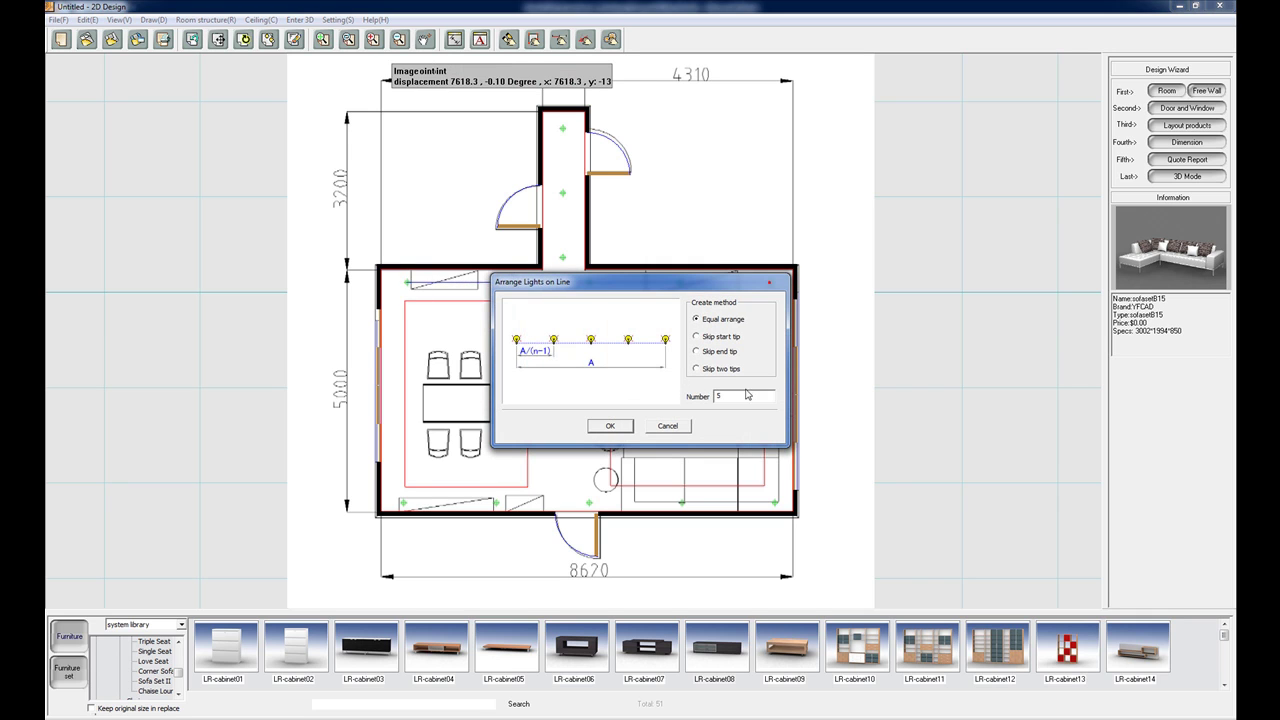
pyautogui.moveTo(653, 285); pyautogui.dragTo(589, 331)
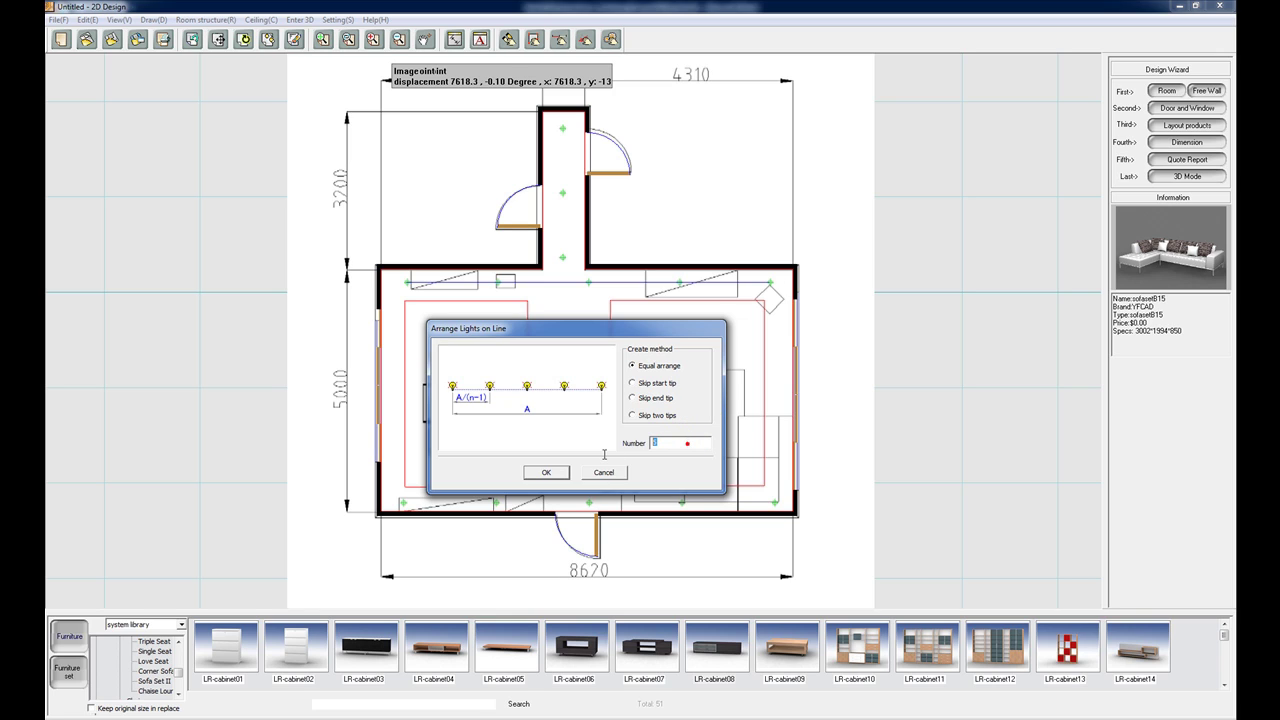
pyautogui.click(546, 472)
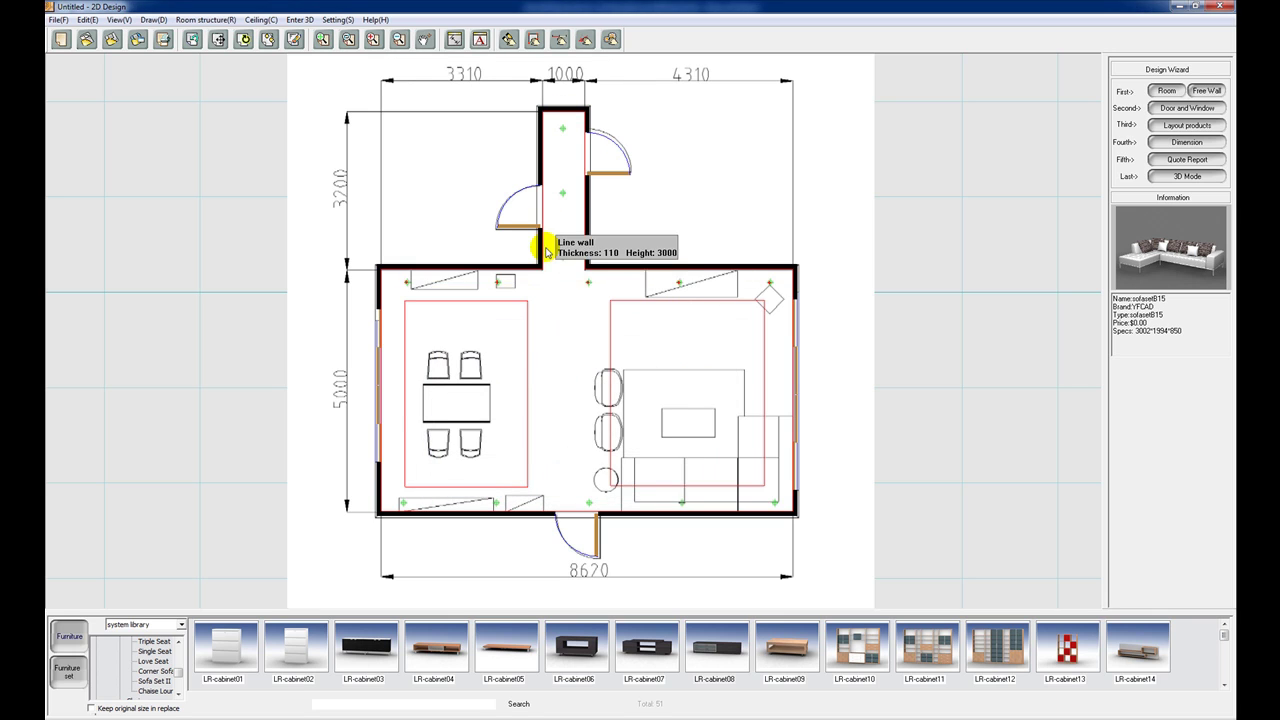
# Place a line of three equally arranged linear ceiling lights down the centre of the narrow corridor
pyautogui.click(262, 20)
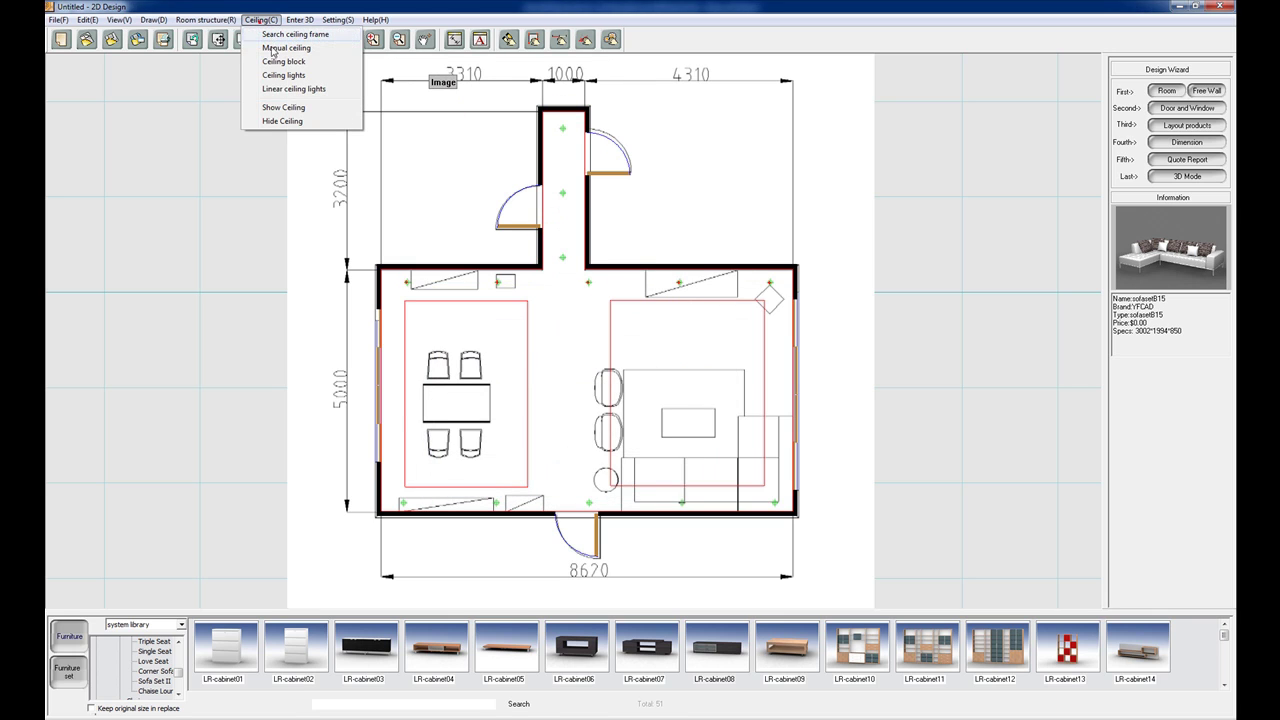
pyautogui.click(279, 91)
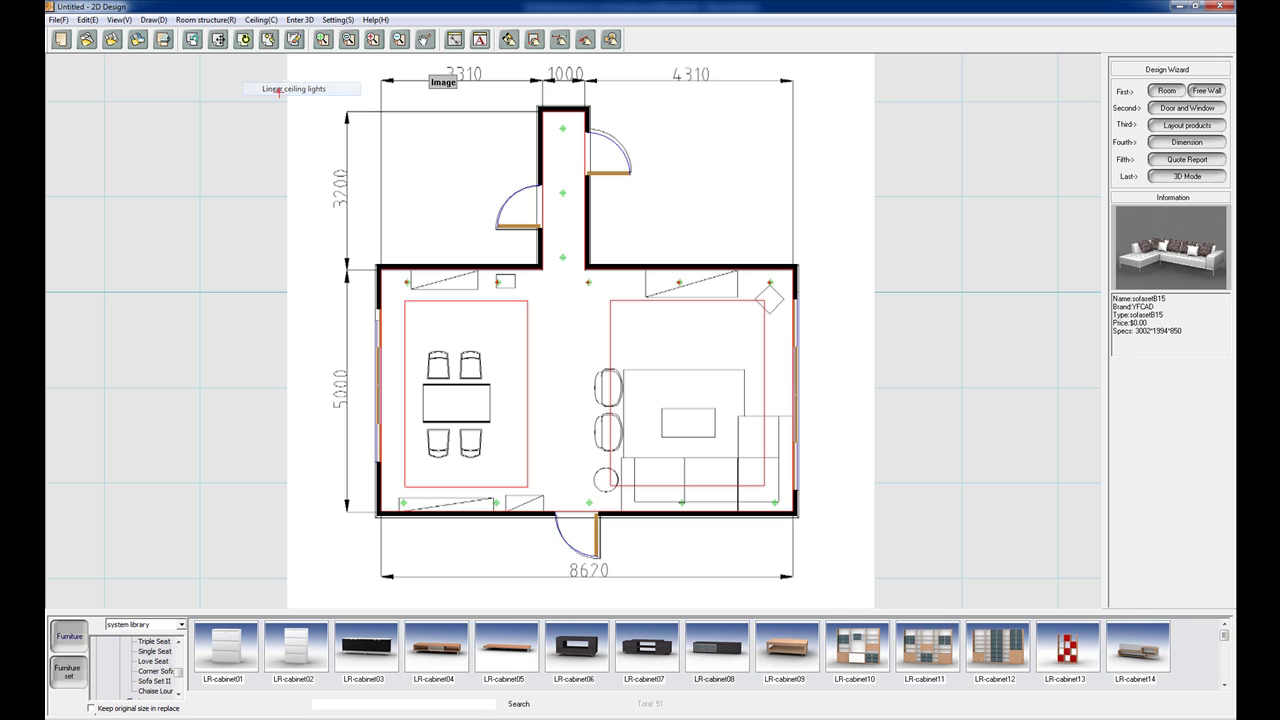
pyautogui.click(563, 127)
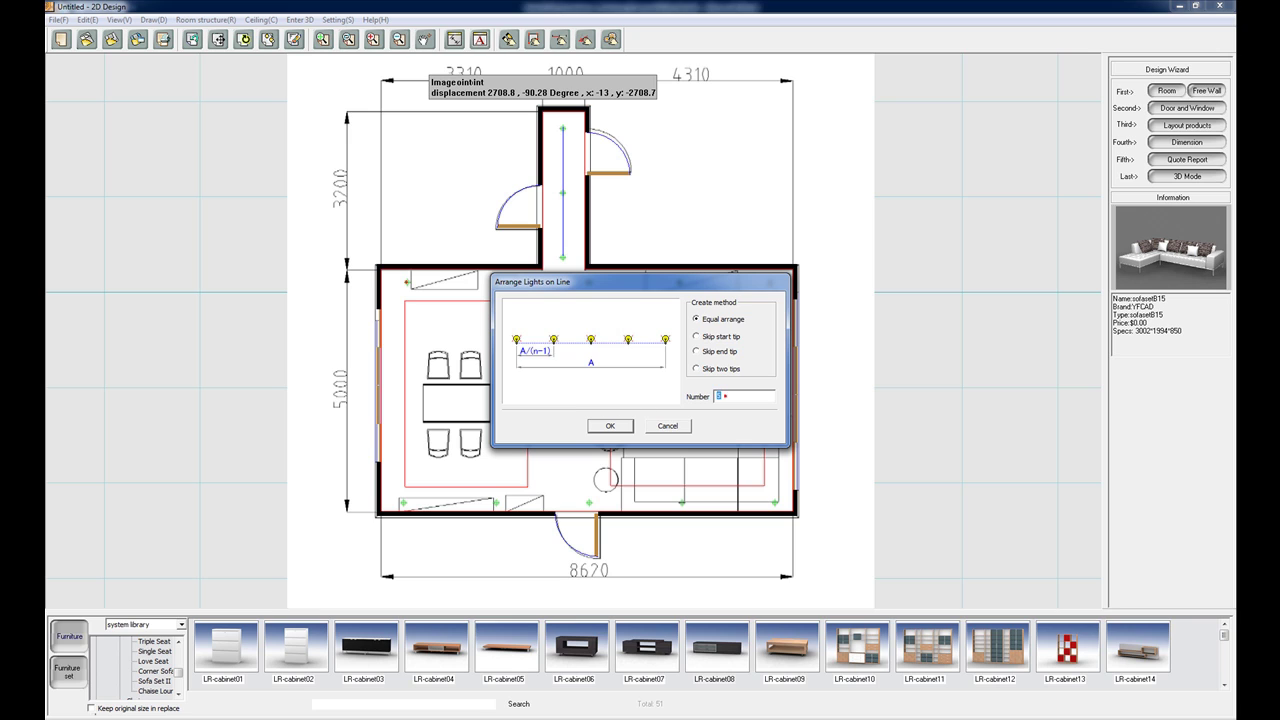
pyautogui.click(608, 423)
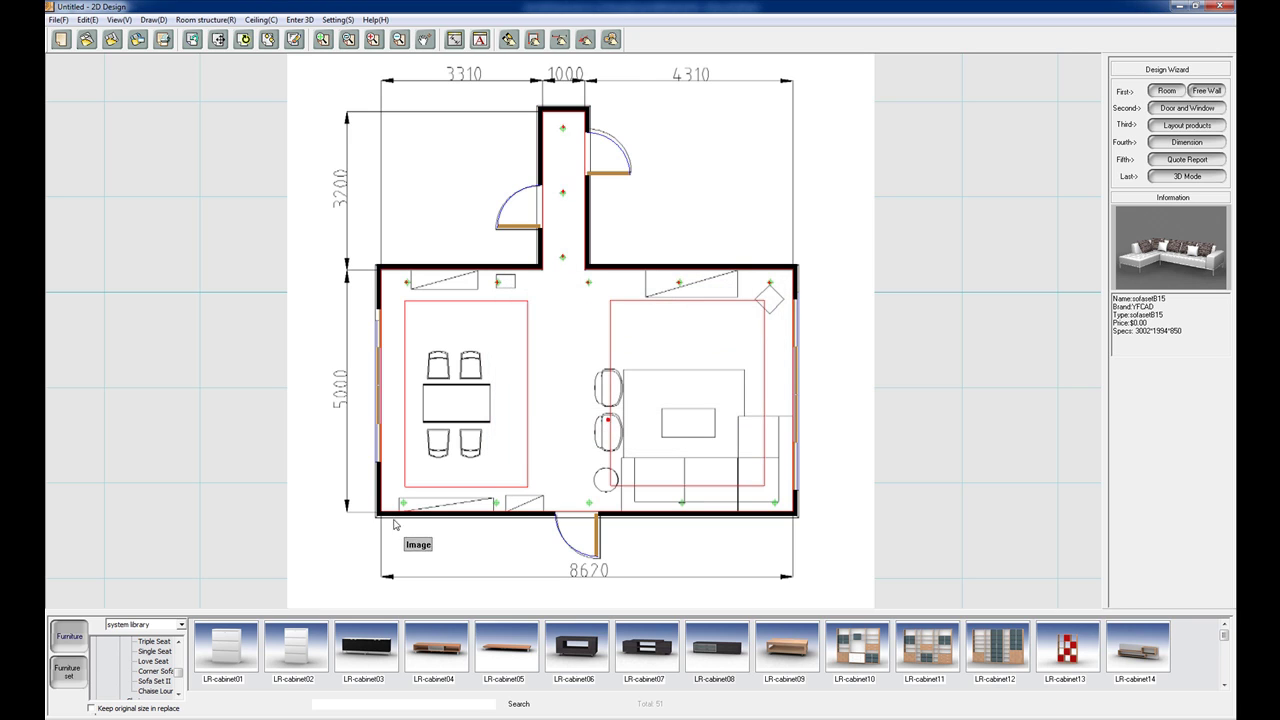
# Place a line of five equally arranged linear ceiling lights along the main room's lower wall
pyautogui.click(260, 19)
pyautogui.click(302, 89)
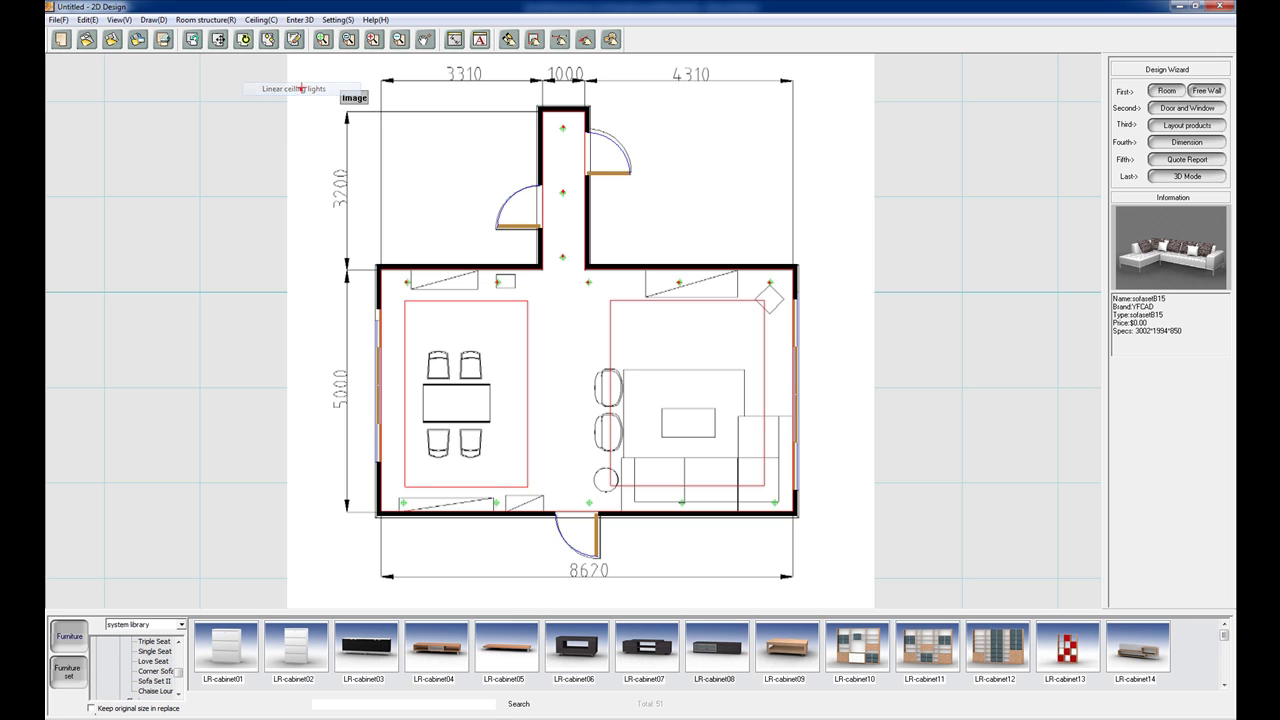
pyautogui.click(401, 503)
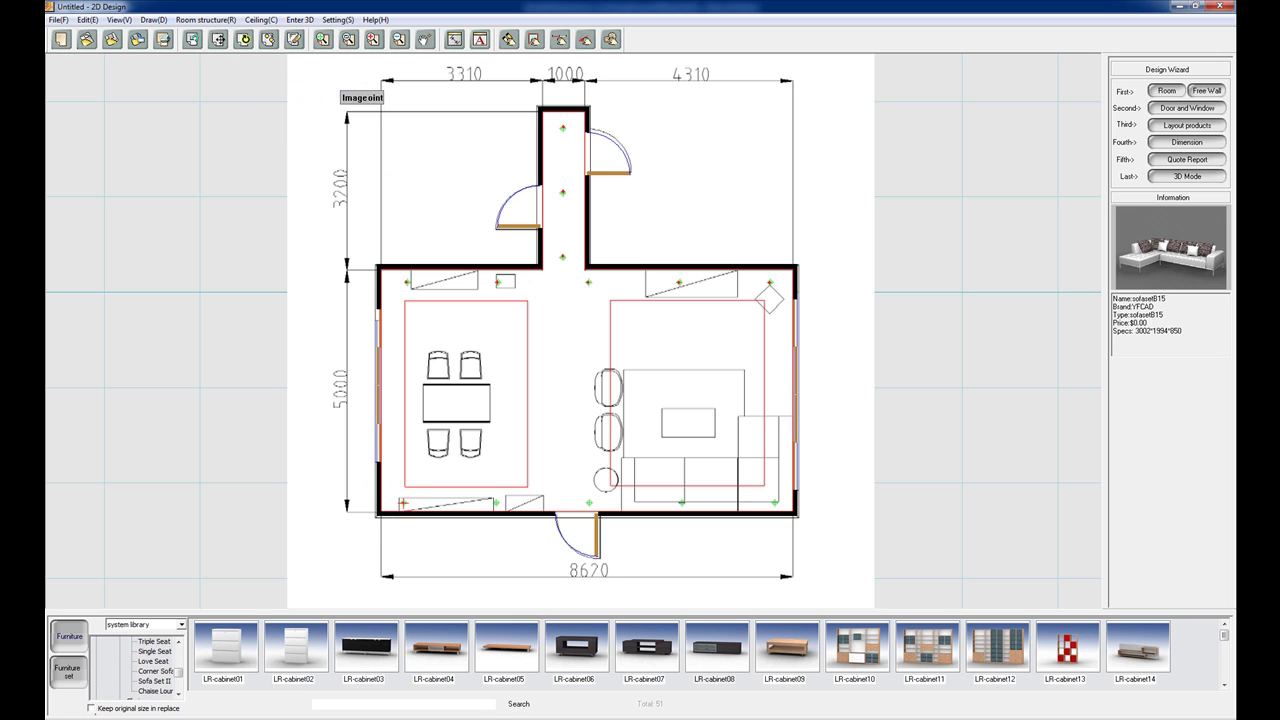
pyautogui.click(776, 500)
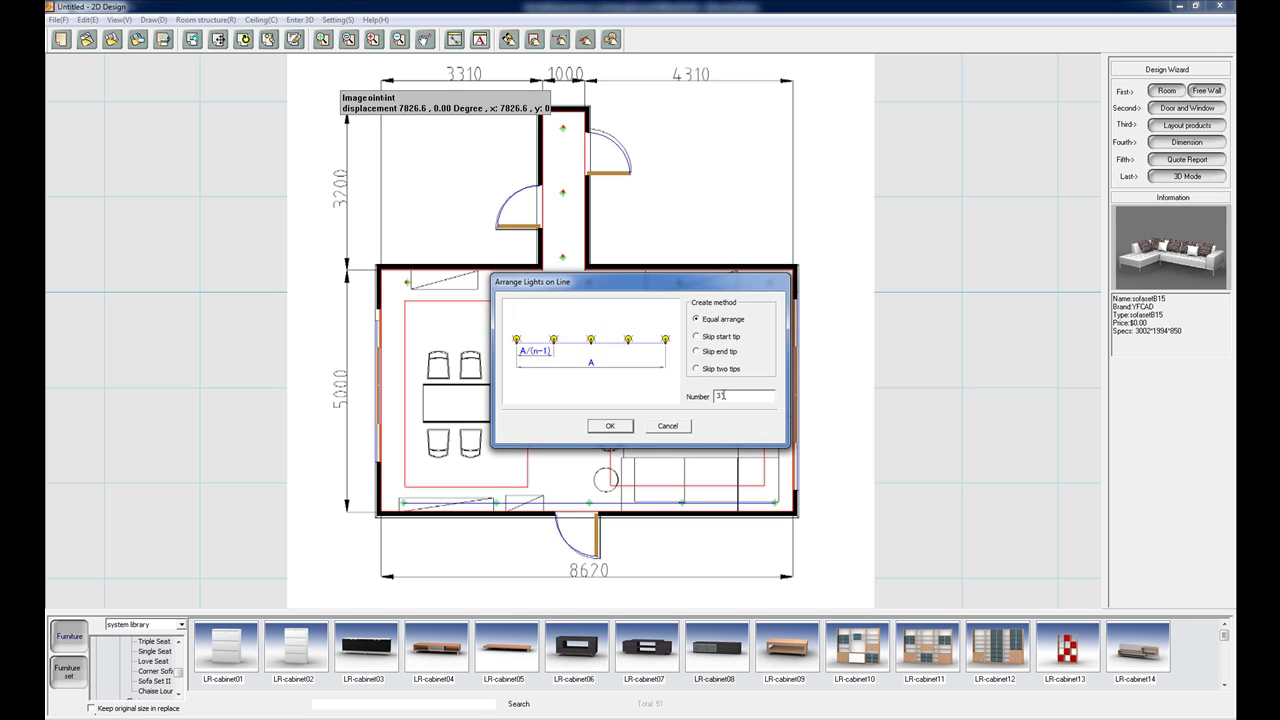
pyautogui.click(612, 426)
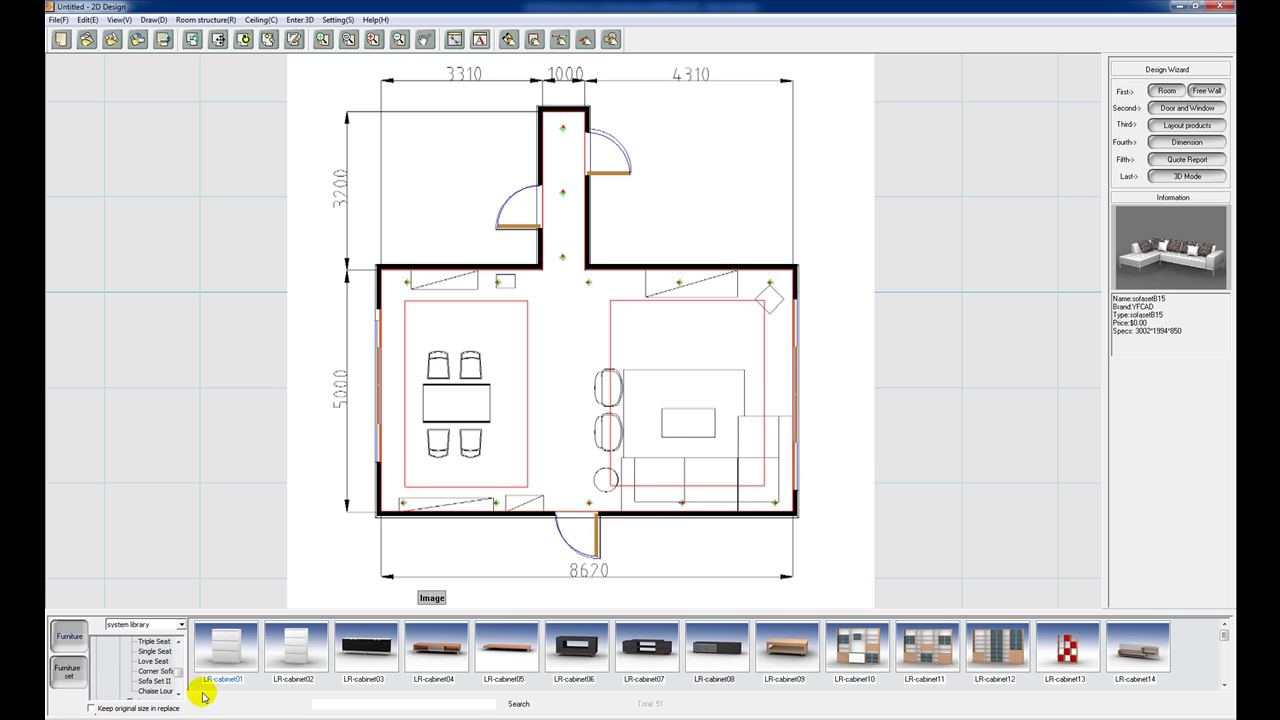
# Insert sofasetB15 from the sofa set library and rotate it to fit the corner sofa outline in the living area's lower-right corner
pyautogui.moveTo(179, 678)
pyautogui.mouseDown()
pyautogui.moveTo(178, 689)
pyautogui.moveTo(178, 678)
pyautogui.mouseUp()
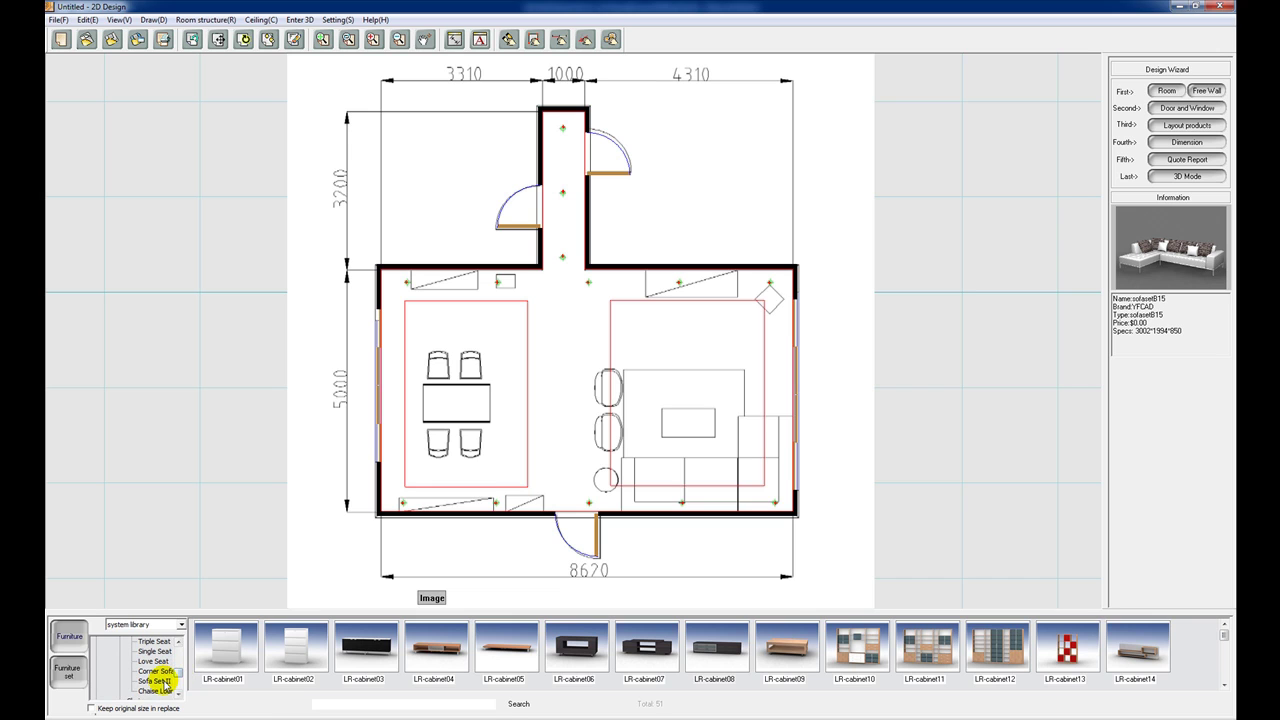
pyautogui.click(160, 681)
pyautogui.moveTo(1221, 637); pyautogui.dragTo(1220, 660)
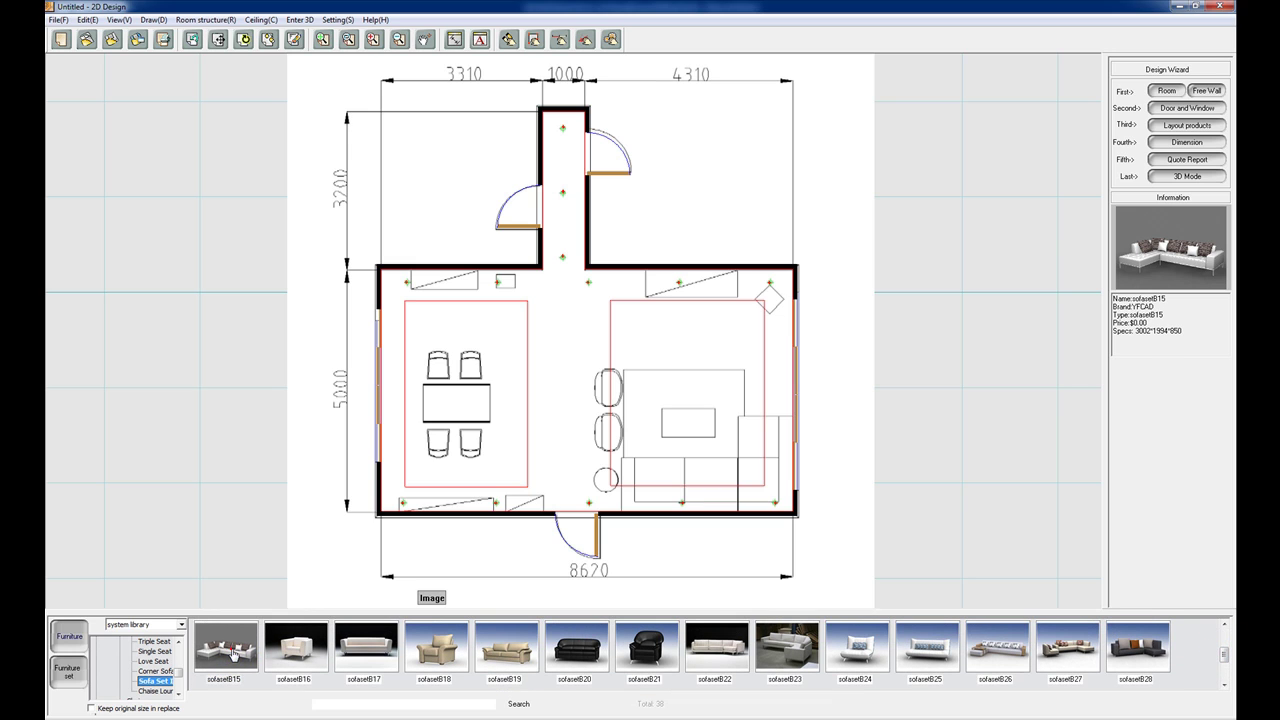
pyautogui.moveTo(246, 640); pyautogui.dragTo(703, 498)
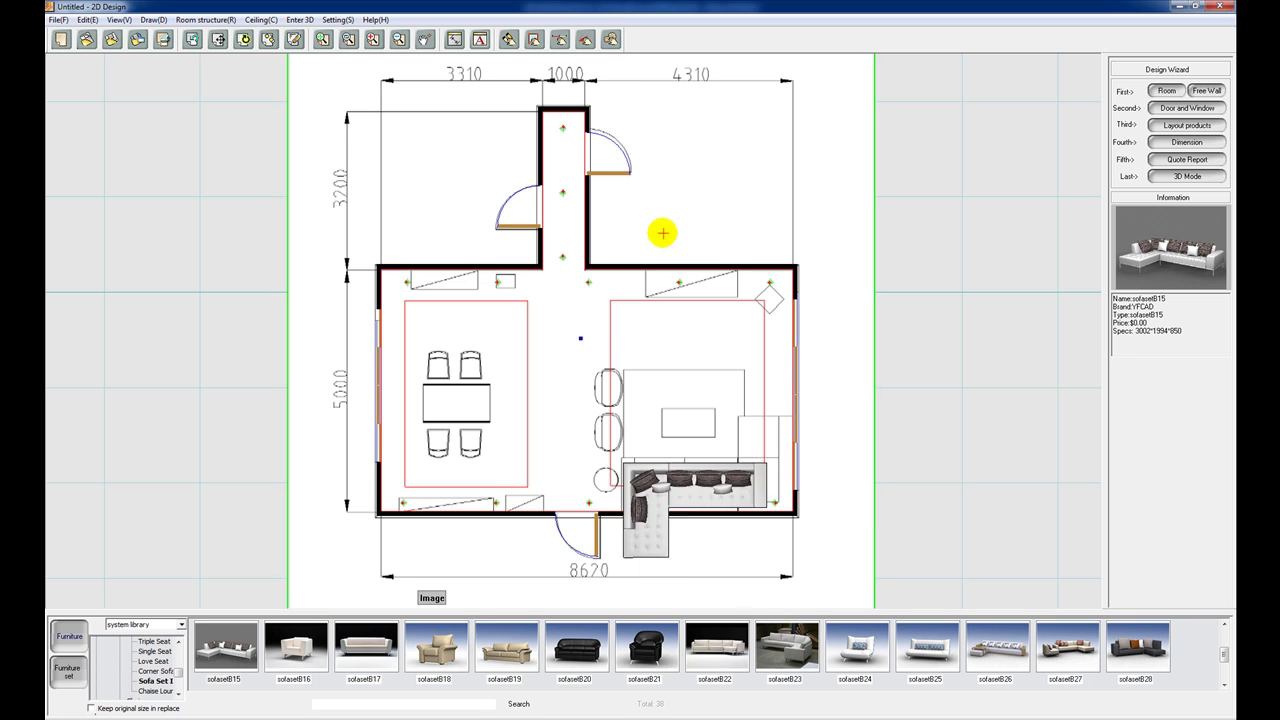
pyautogui.moveTo(663, 233); pyautogui.dragTo(611, 38)
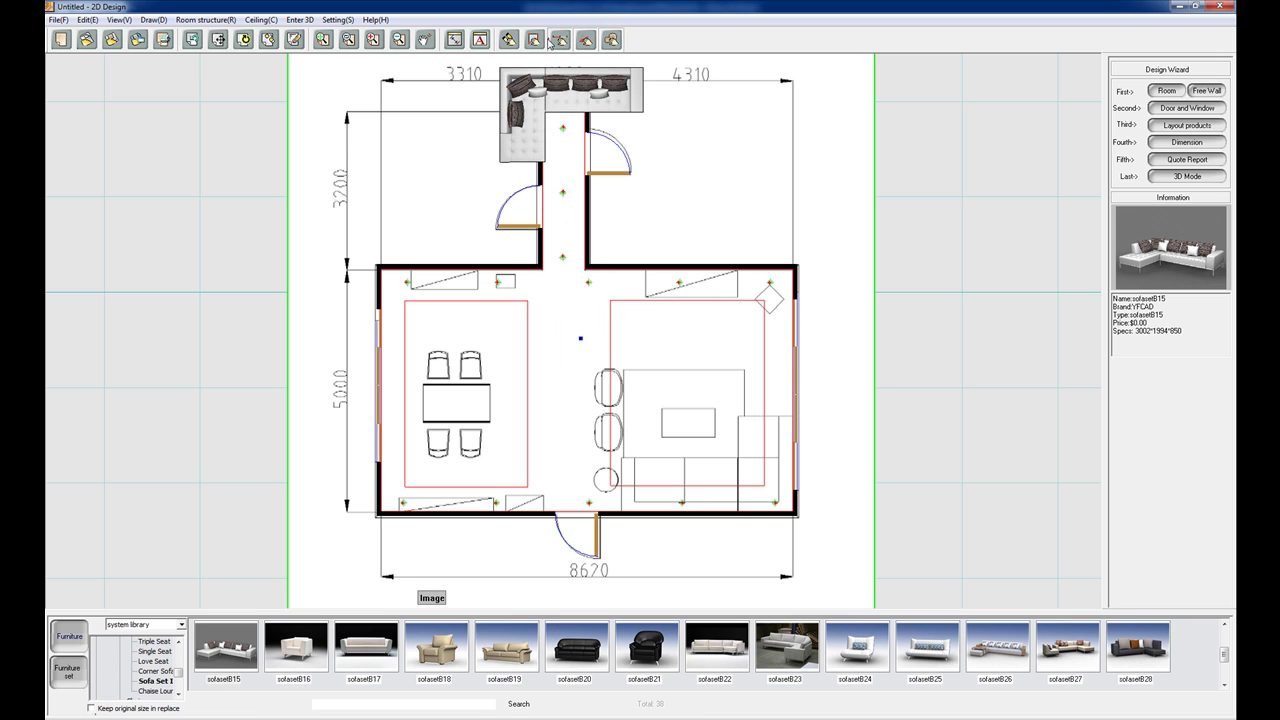
pyautogui.moveTo(509, 48); pyautogui.dragTo(670, 443)
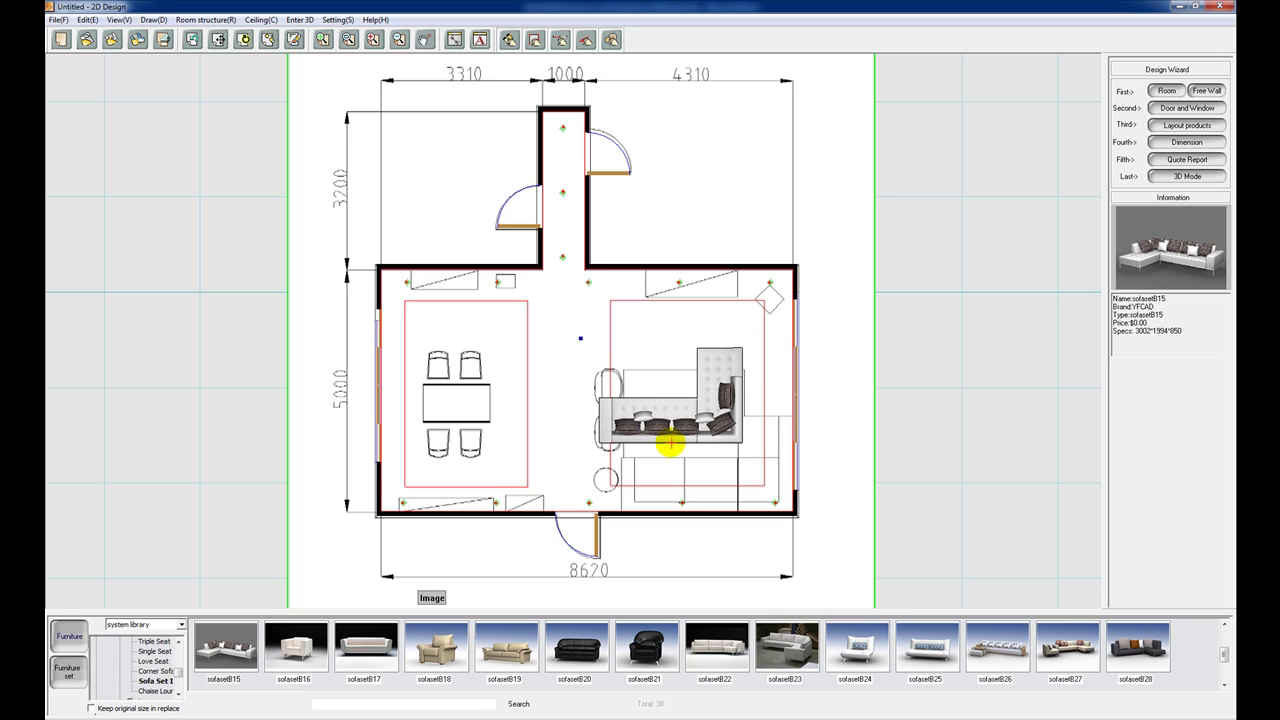
pyautogui.scroll(9, 671, 443)
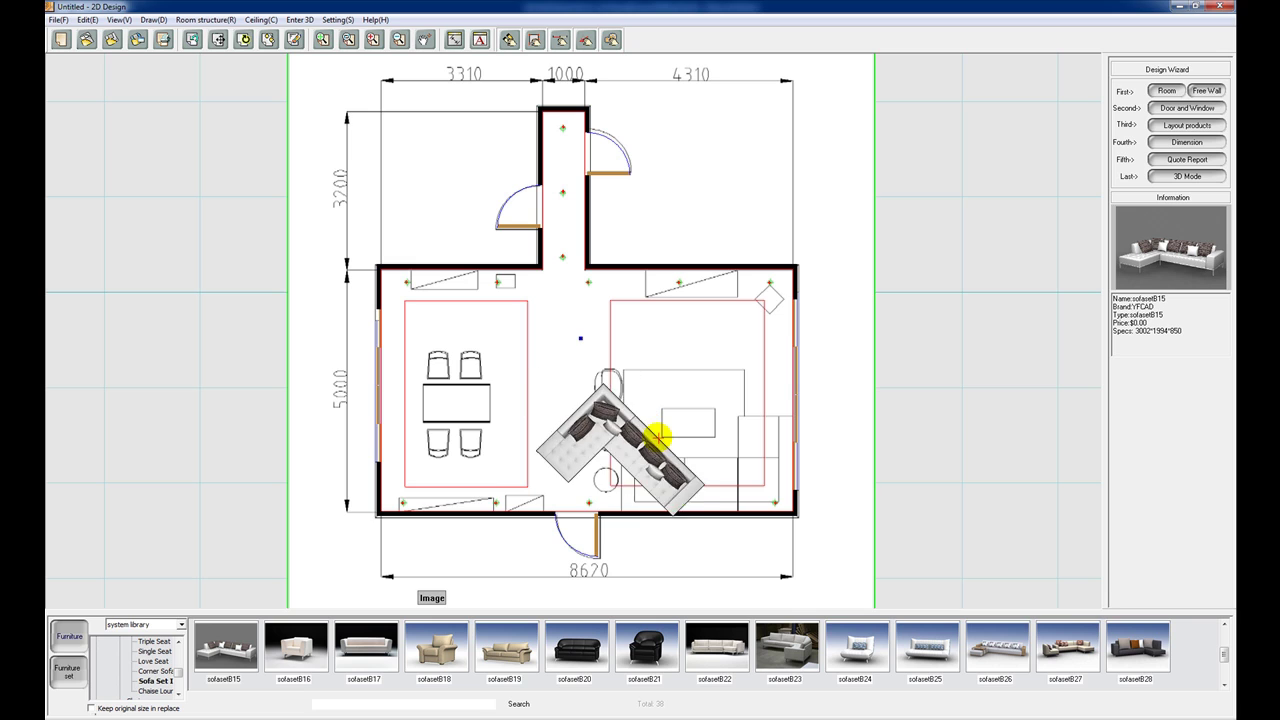
pyautogui.moveTo(658, 436); pyautogui.dragTo(709, 514)
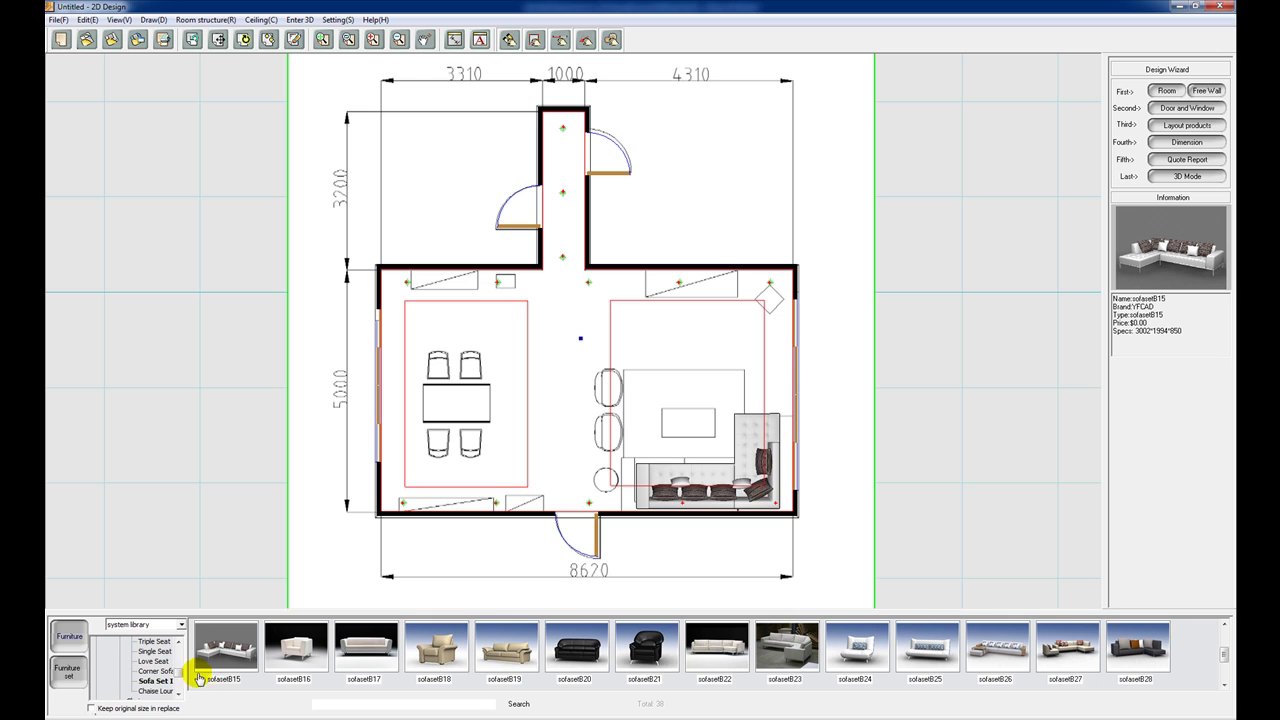
# Insert armchair singleseat14 from the Single Seat library onto the upper armchair outline, facing the coffee table outline
pyautogui.moveTo(1224, 655)
pyautogui.mouseDown()
pyautogui.moveTo(1227, 678)
pyautogui.moveTo(1225, 634)
pyautogui.mouseUp()
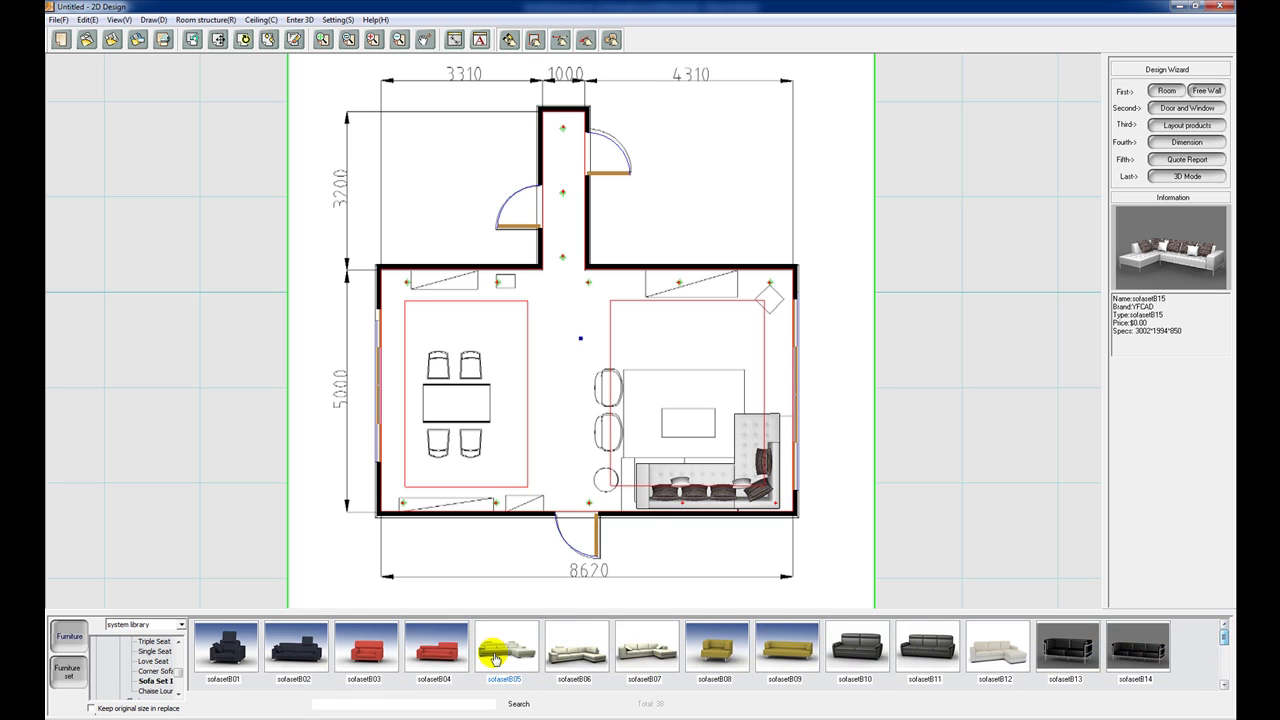
pyautogui.click(160, 652)
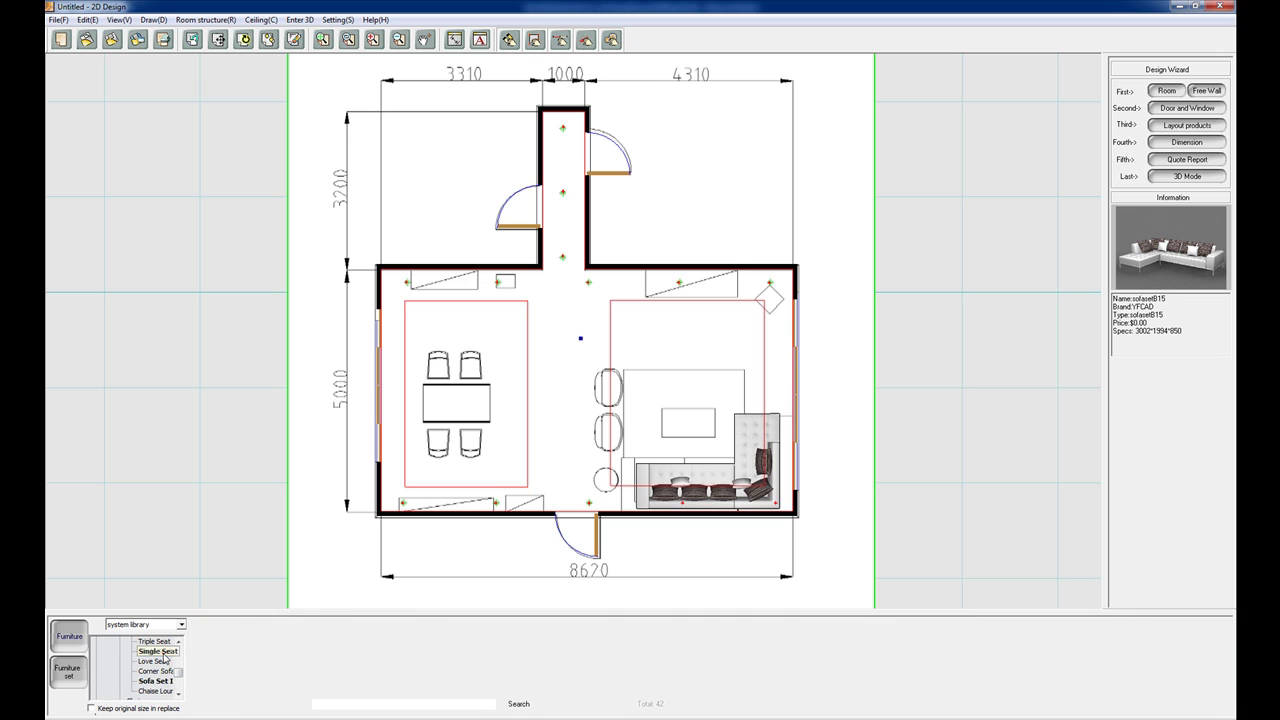
pyautogui.click(1128, 643)
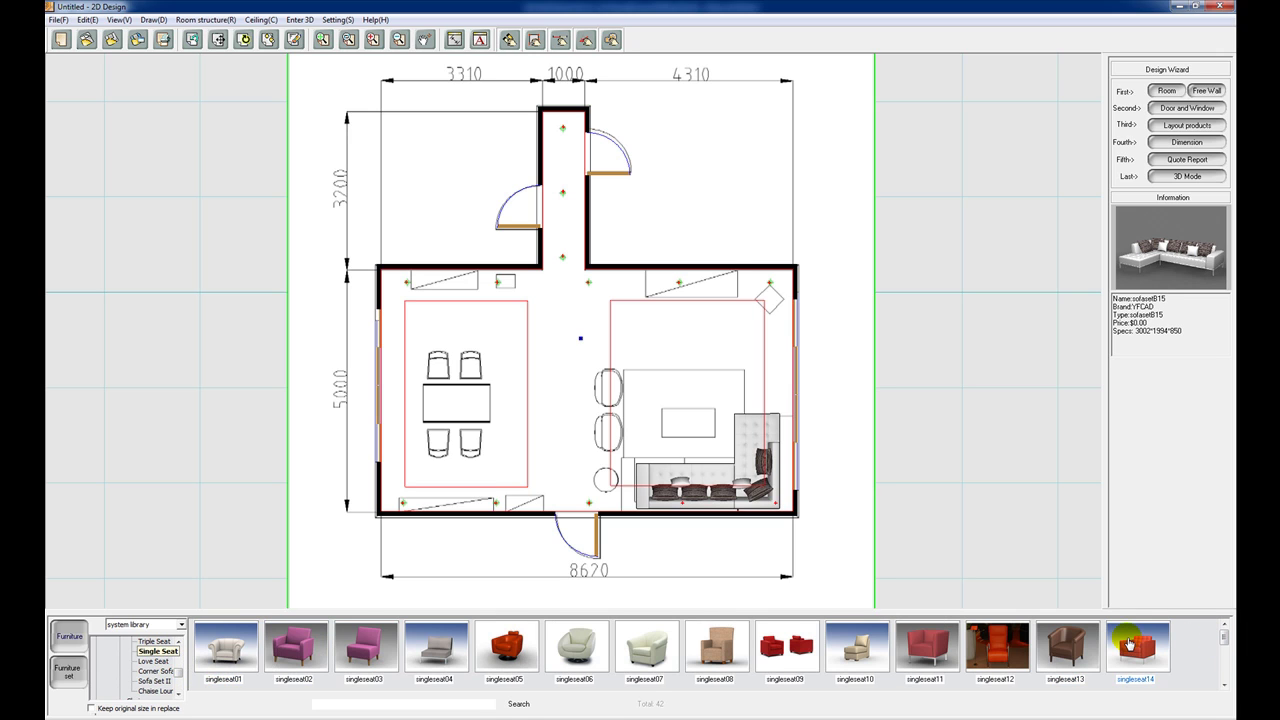
pyautogui.moveTo(1128, 647); pyautogui.dragTo(940, 495)
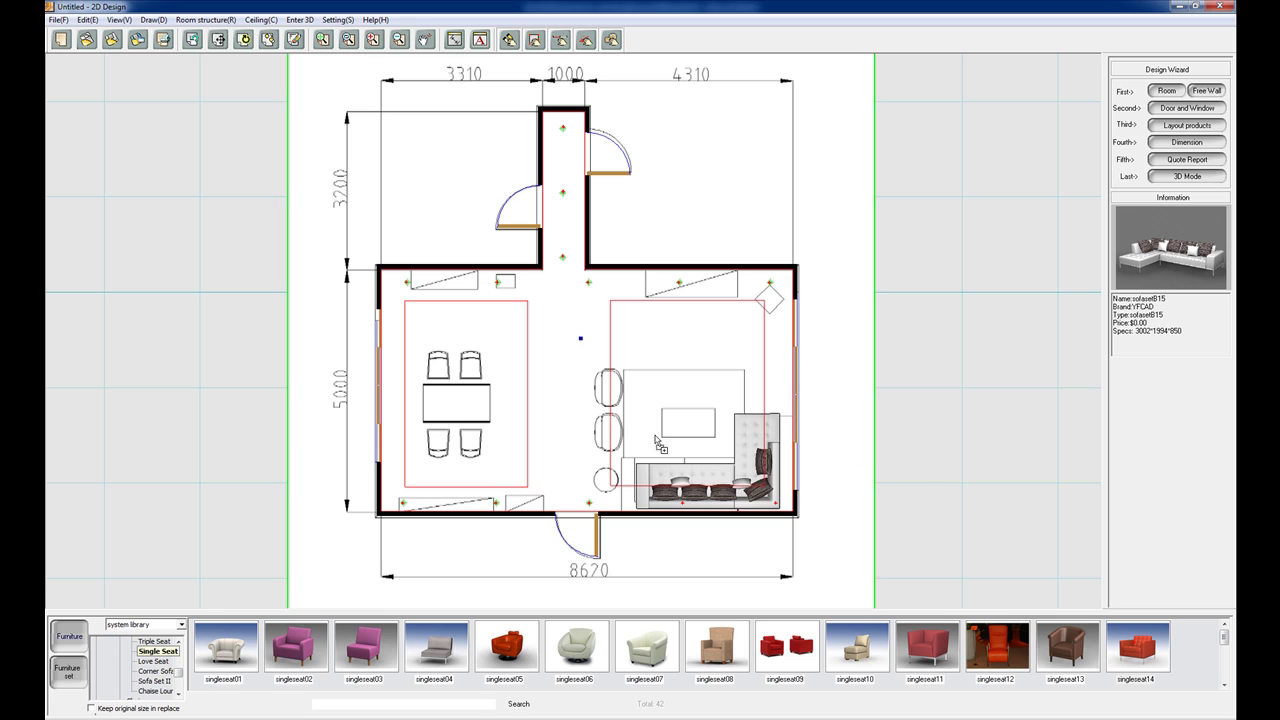
pyautogui.moveTo(432, 428); pyautogui.dragTo(580, 391)
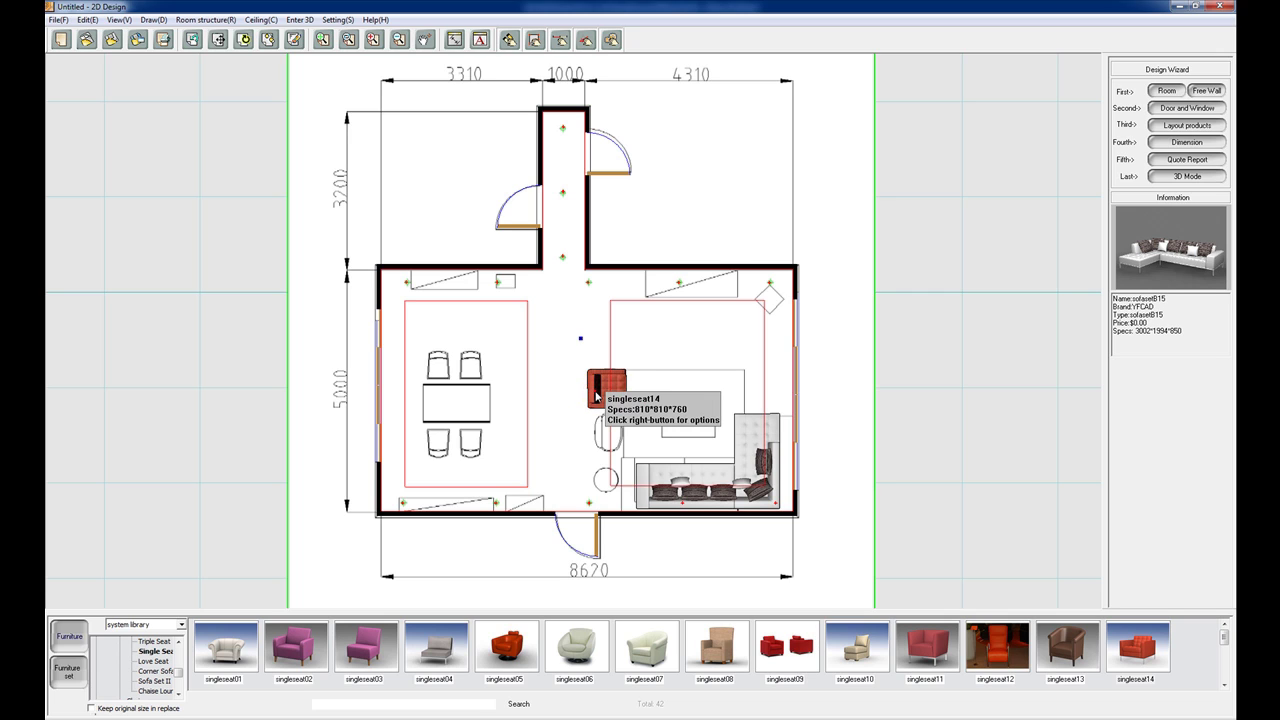
# Copy the red singleseat14 armchair onto the lower armchair outline directly beneath it
pyautogui.click(596, 395)
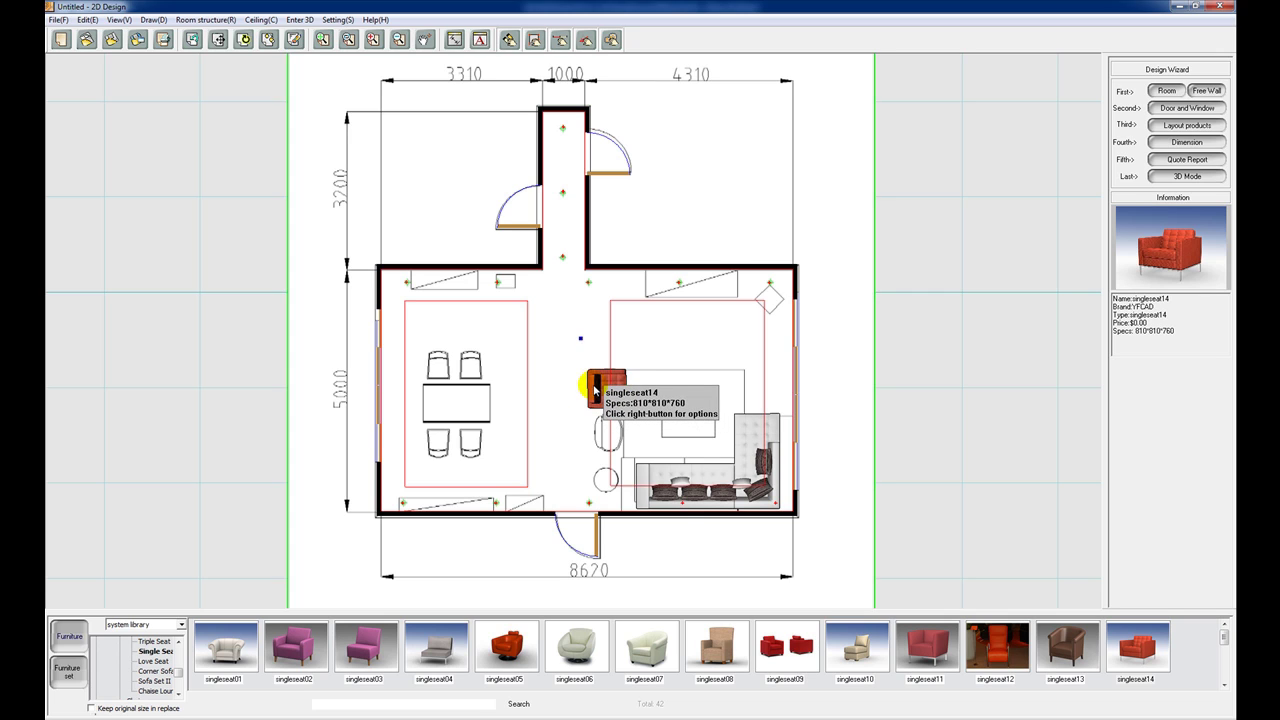
pyautogui.rightClick(595, 390)
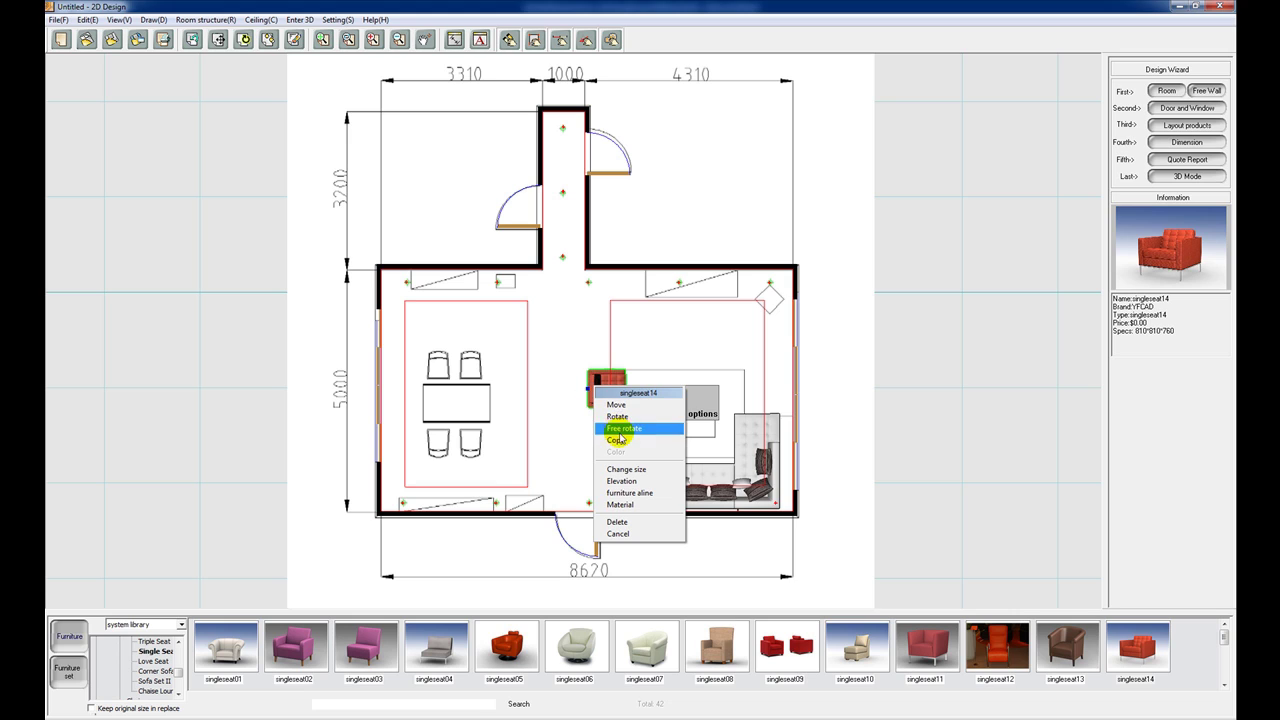
pyautogui.click(616, 440)
pyautogui.click(578, 432)
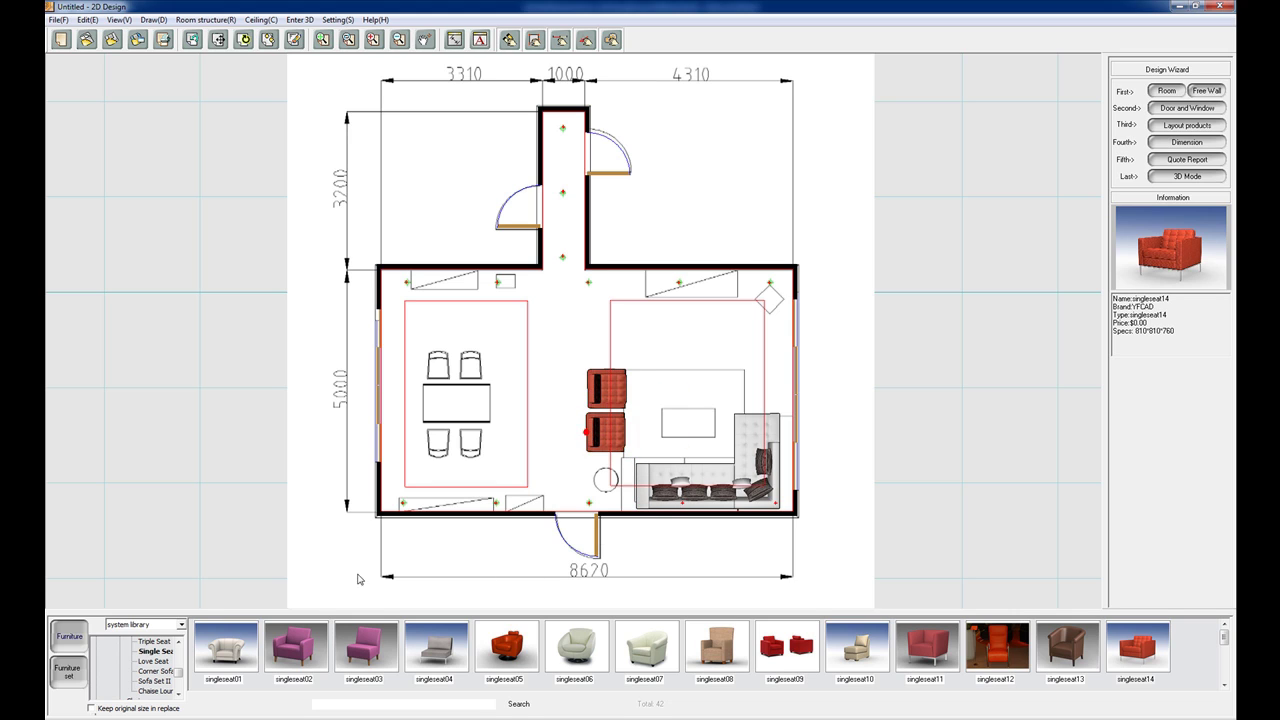
pyautogui.click(686, 422)
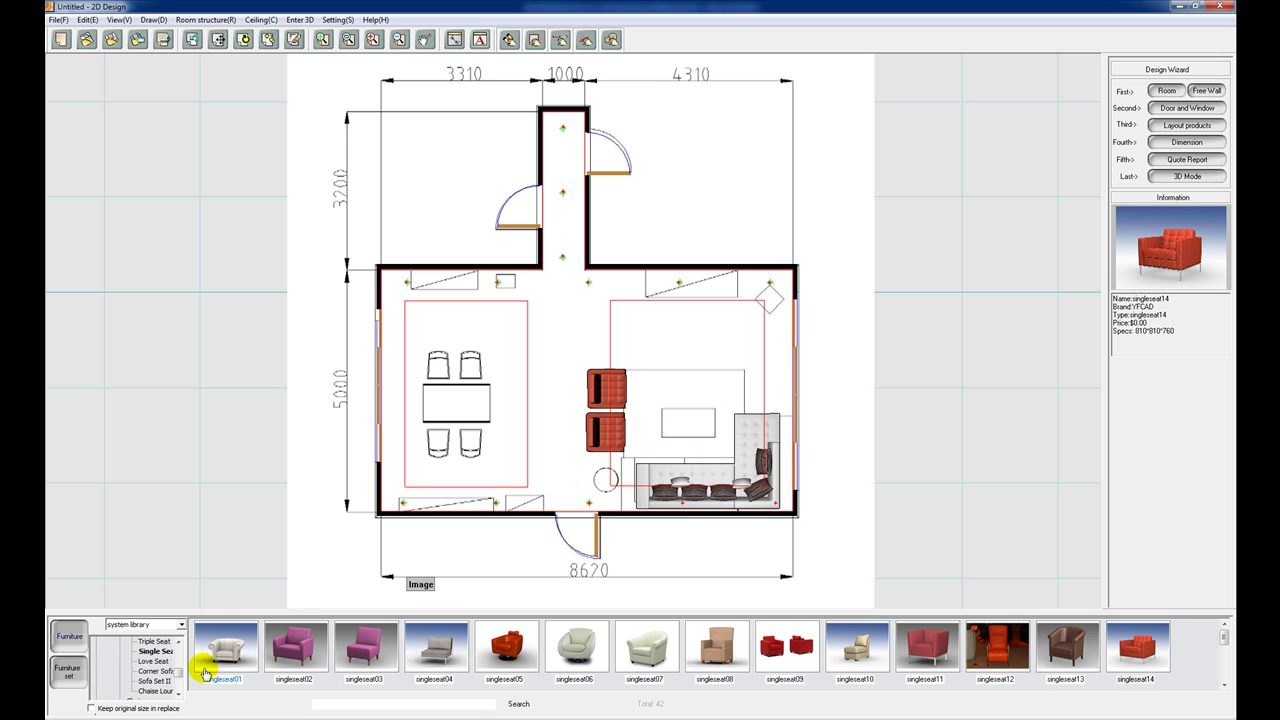
# Insert table17 from the Living Room table library onto the round side table outline beside the corner sofa
pyautogui.moveTo(181, 672); pyautogui.dragTo(181, 675)
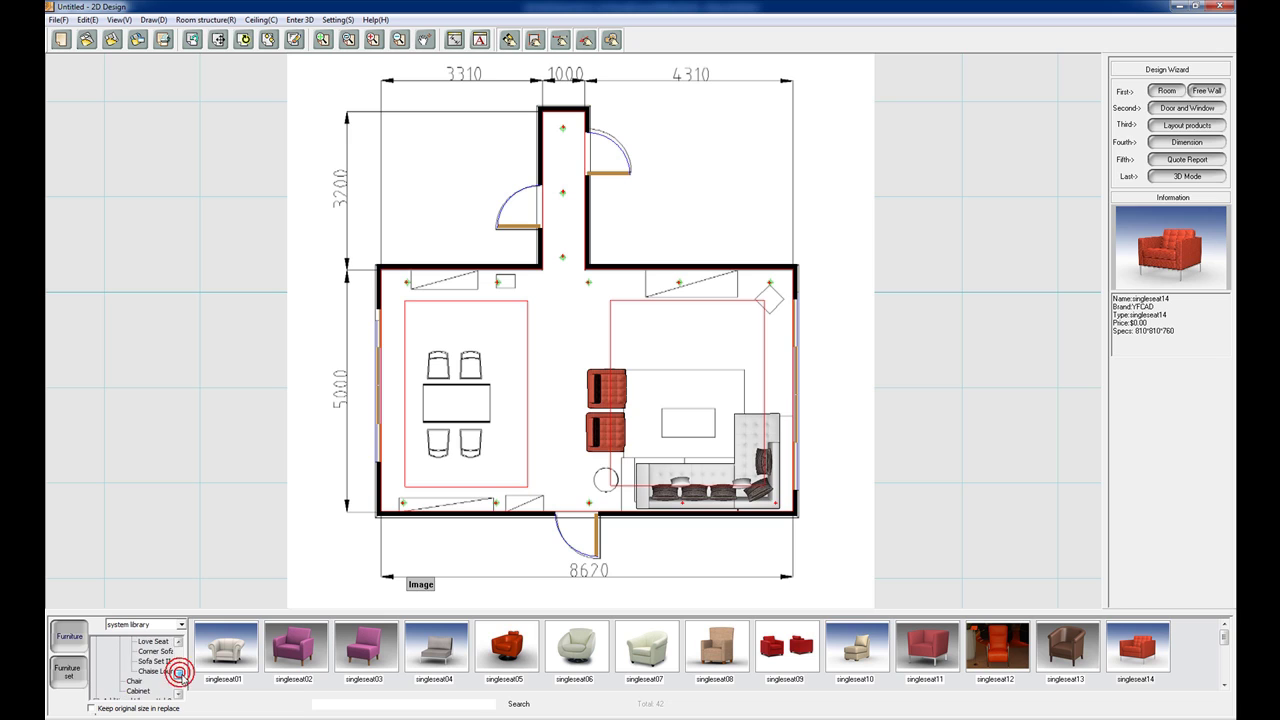
pyautogui.scroll(5, 183, 678)
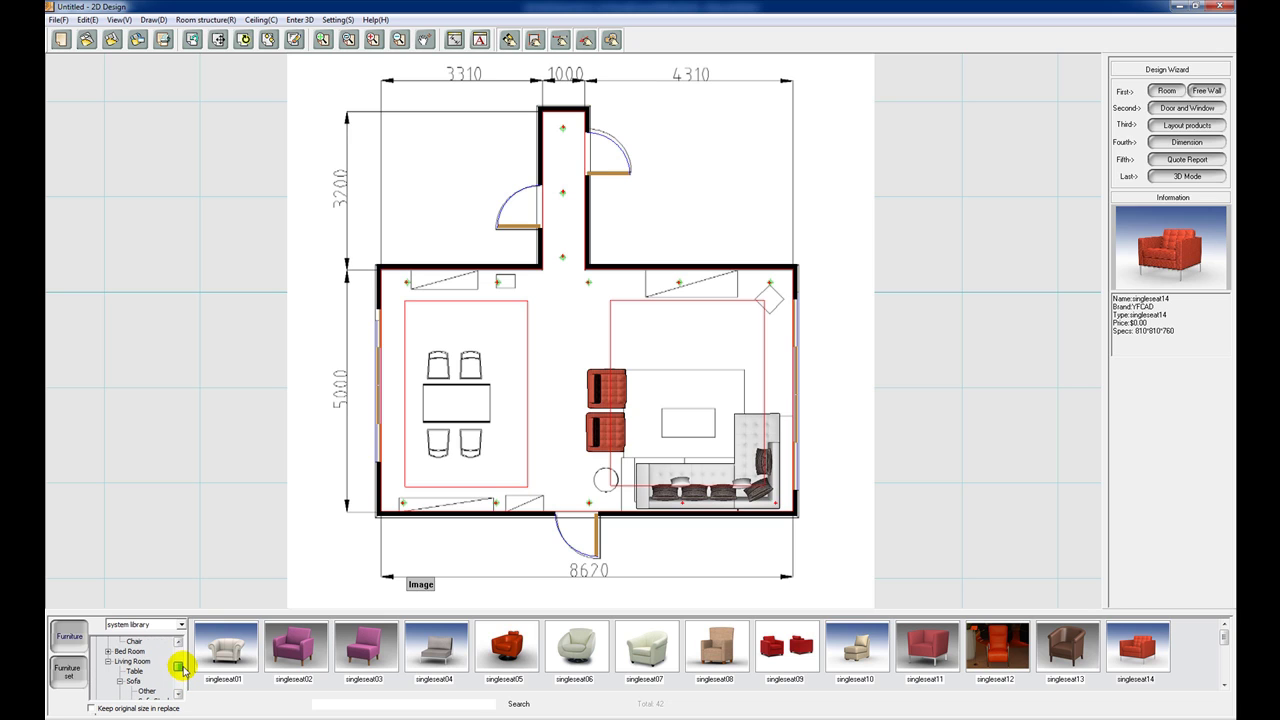
pyautogui.click(140, 671)
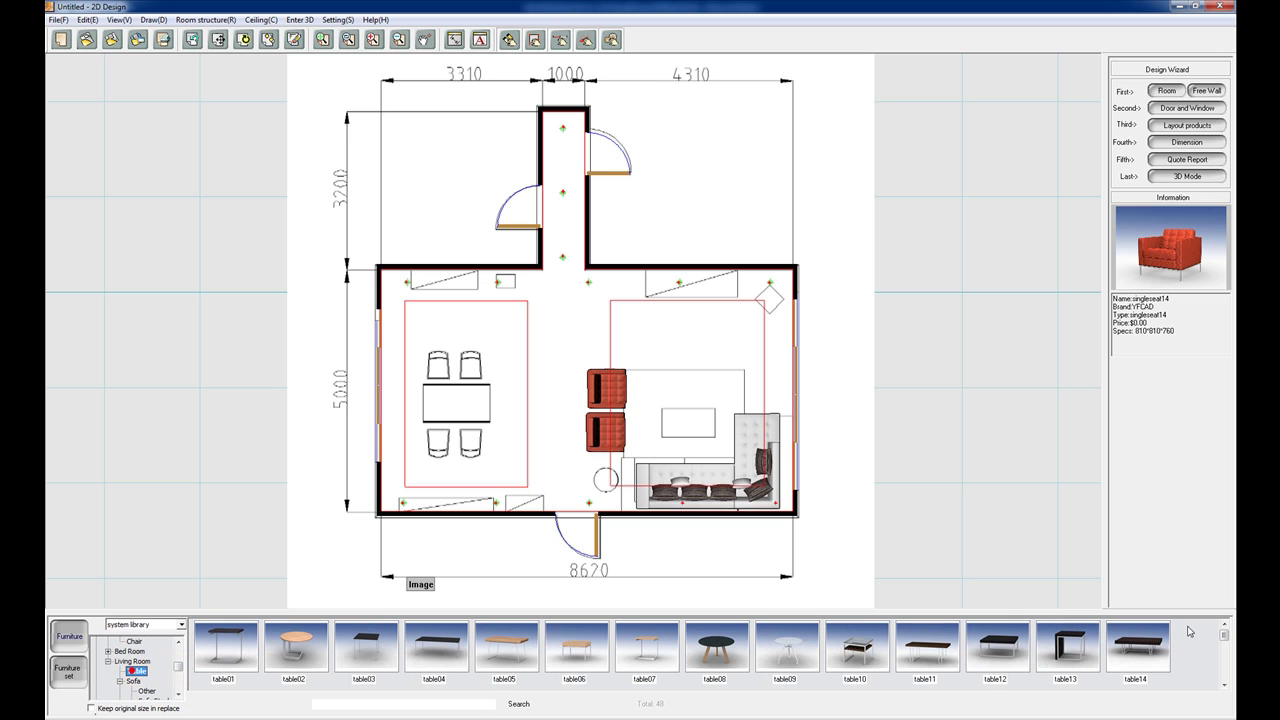
pyautogui.click(1220, 634)
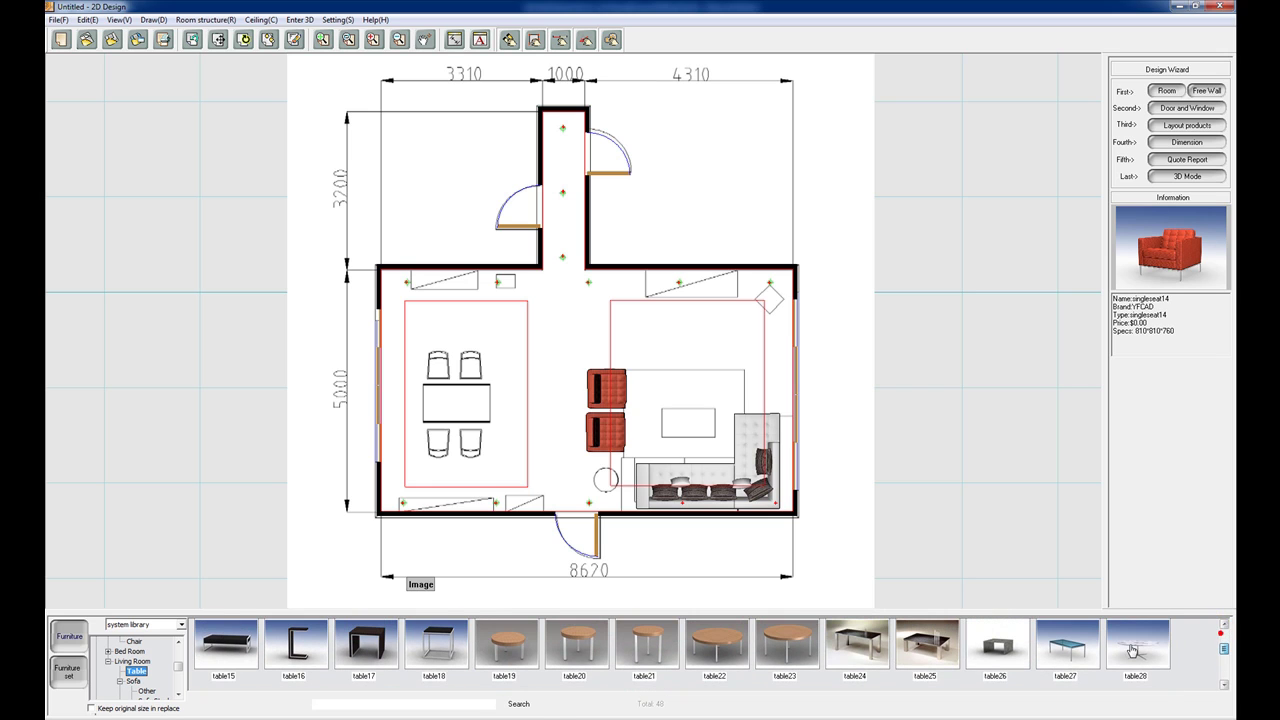
pyautogui.moveTo(357, 643)
pyautogui.mouseDown()
pyautogui.moveTo(592, 550)
pyautogui.moveTo(613, 482)
pyautogui.moveTo(607, 494)
pyautogui.mouseUp()
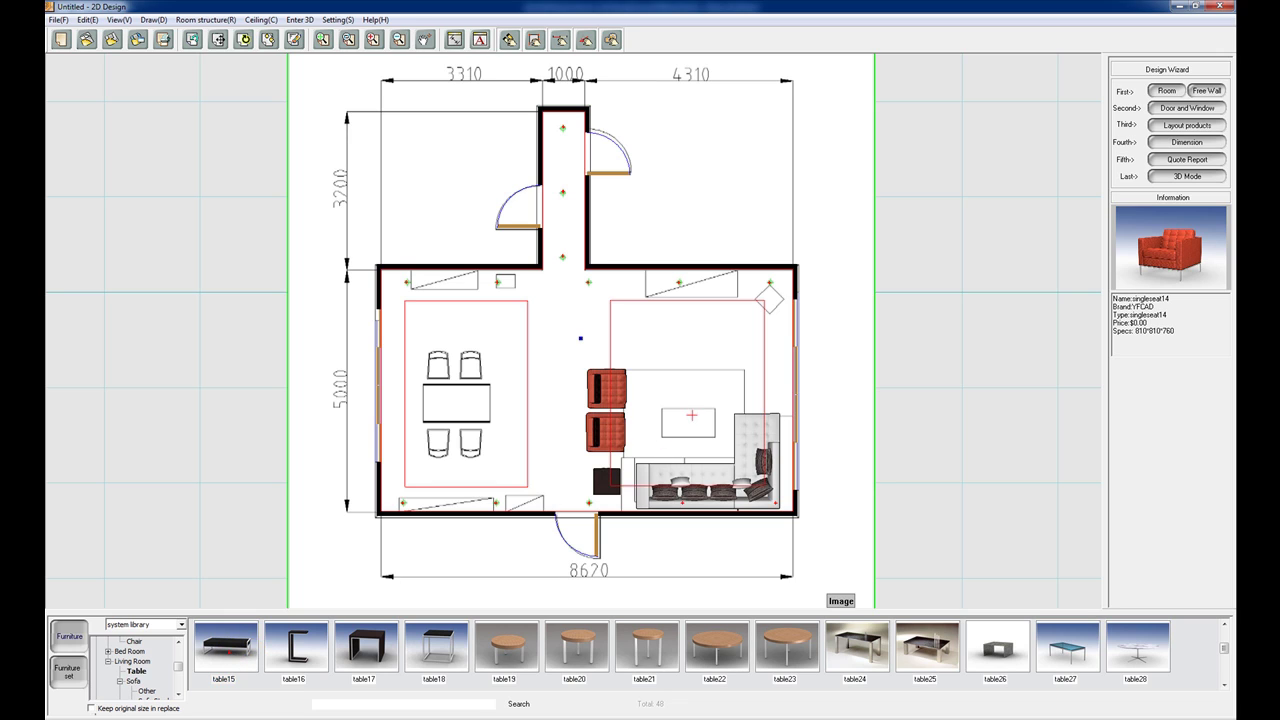
# Insert a black table from the Living Room table library onto the coffee table outline in front of the corner sofa
pyautogui.moveTo(691, 415); pyautogui.dragTo(688, 403)
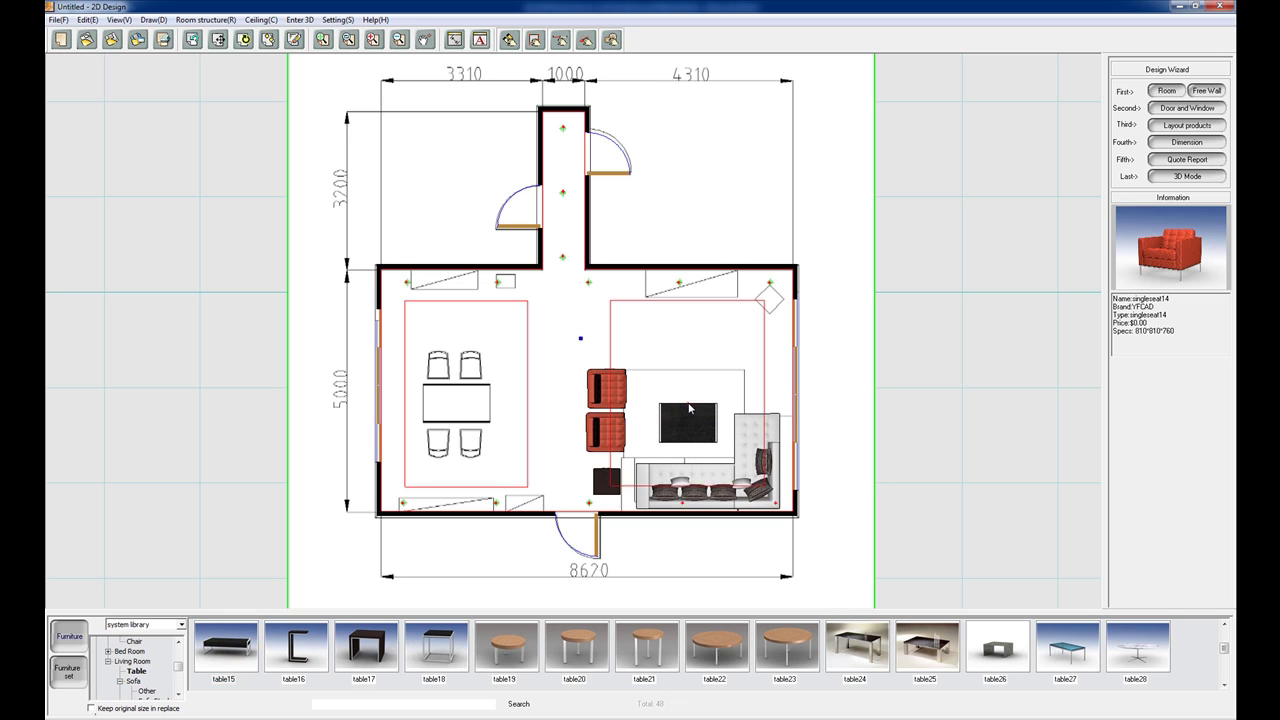
pyautogui.click(314, 486)
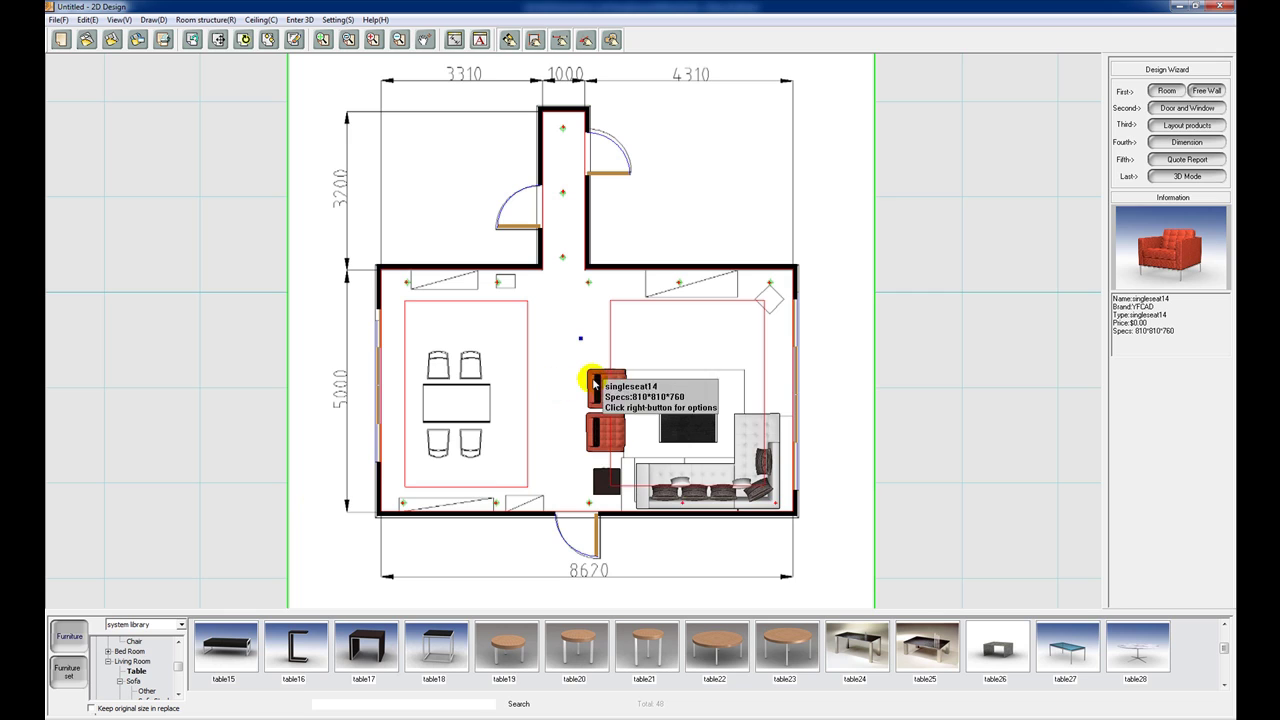
# Insert table01 from the Dining Room table library onto the dining table outline between the four chair outlines
pyautogui.scroll(-3, 177, 672)
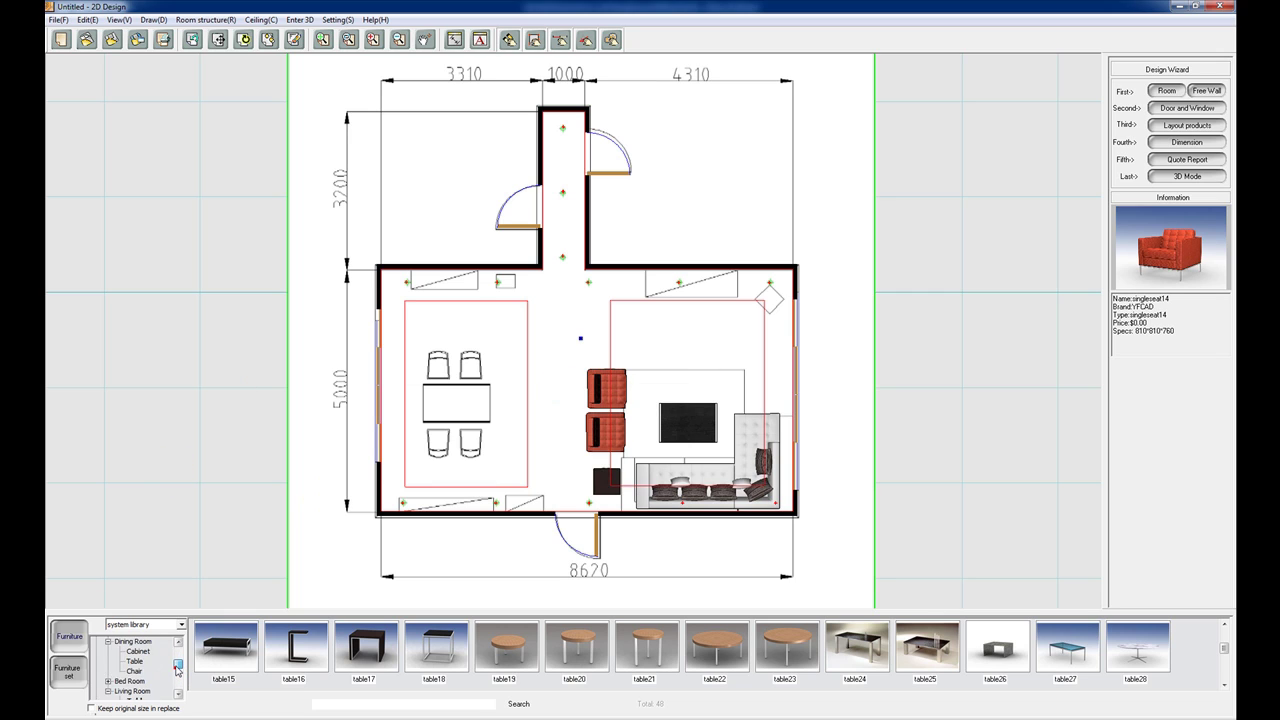
pyautogui.click(141, 662)
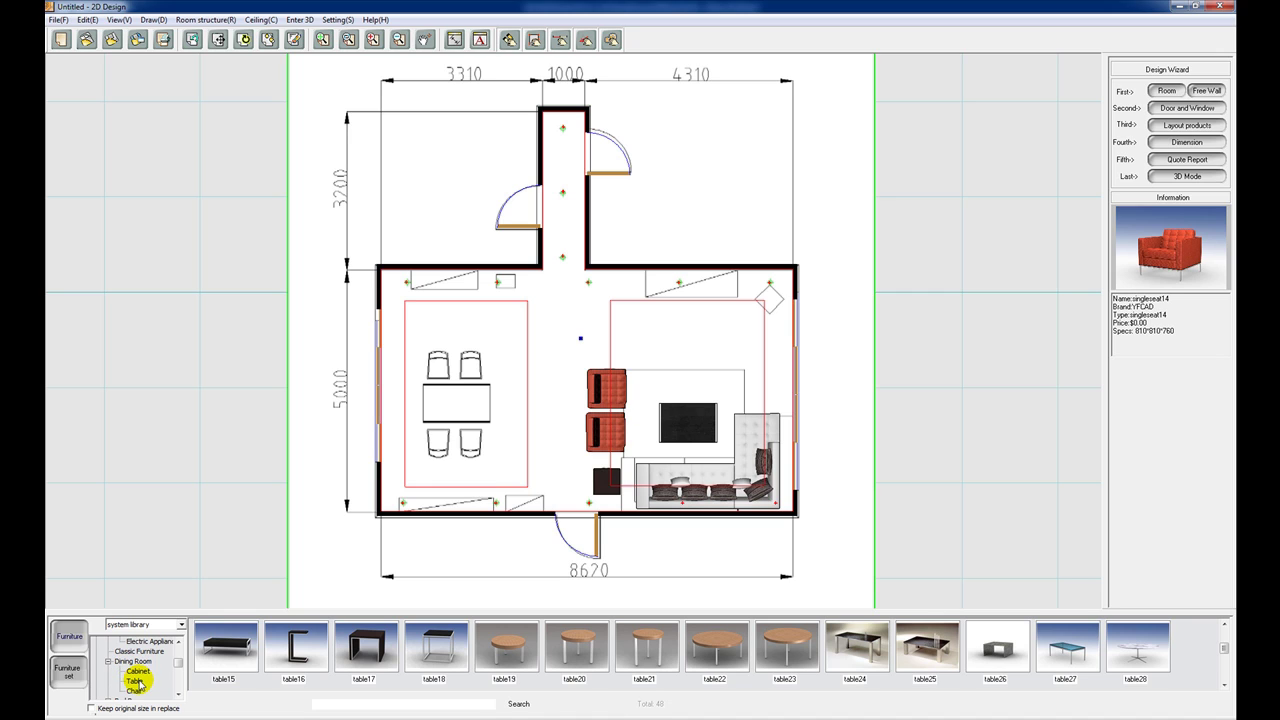
pyautogui.click(135, 681)
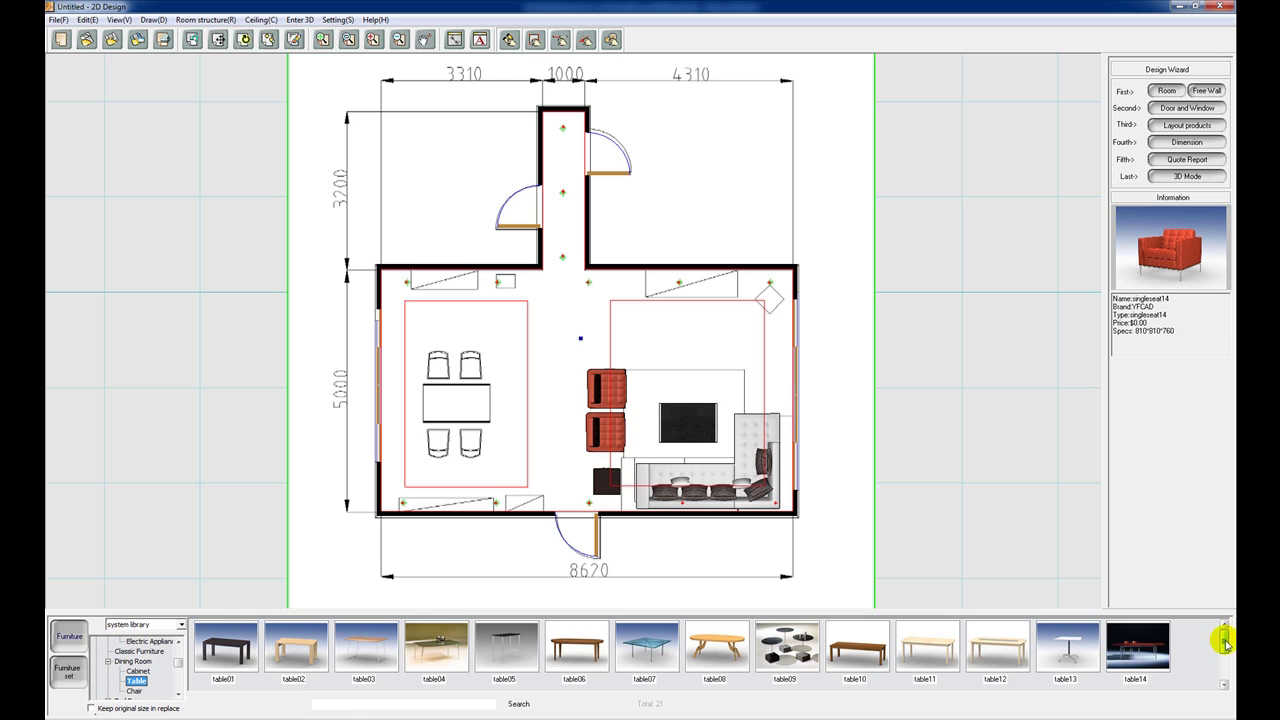
pyautogui.moveTo(1225, 642)
pyautogui.mouseDown()
pyautogui.moveTo(1233, 680)
pyautogui.moveTo(1236, 635)
pyautogui.mouseUp()
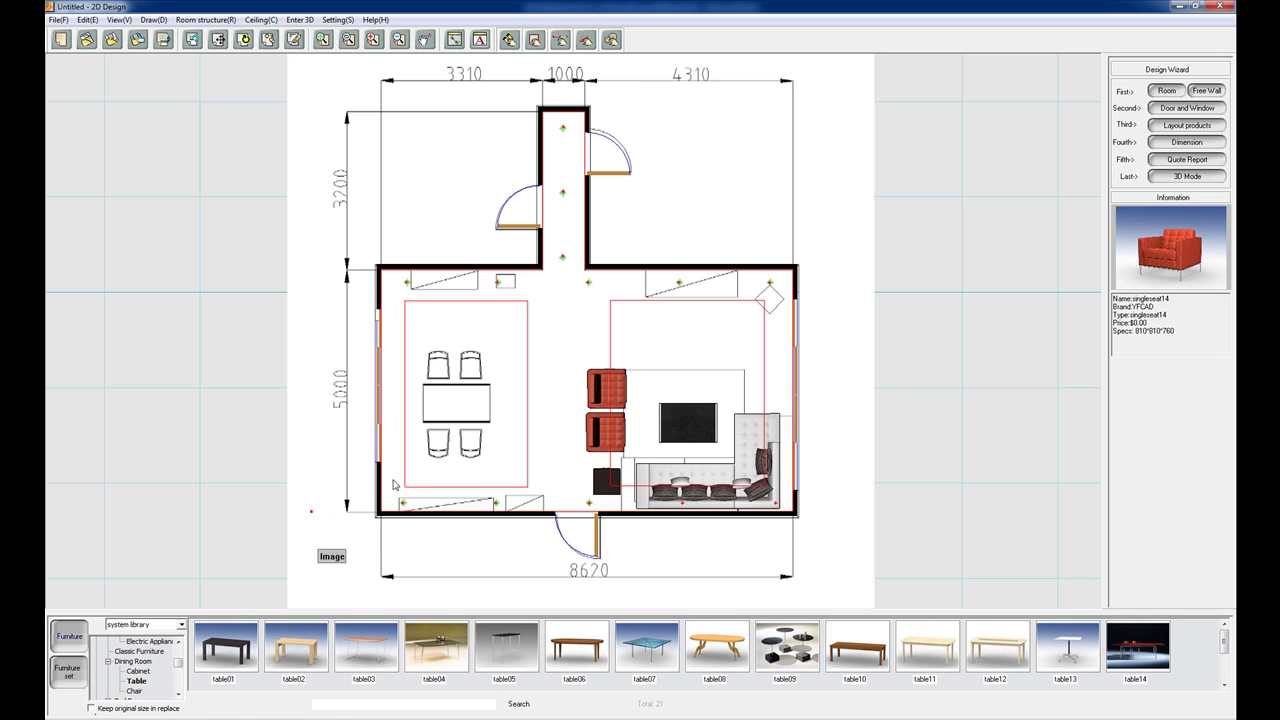
pyautogui.moveTo(465, 403); pyautogui.dragTo(465, 377)
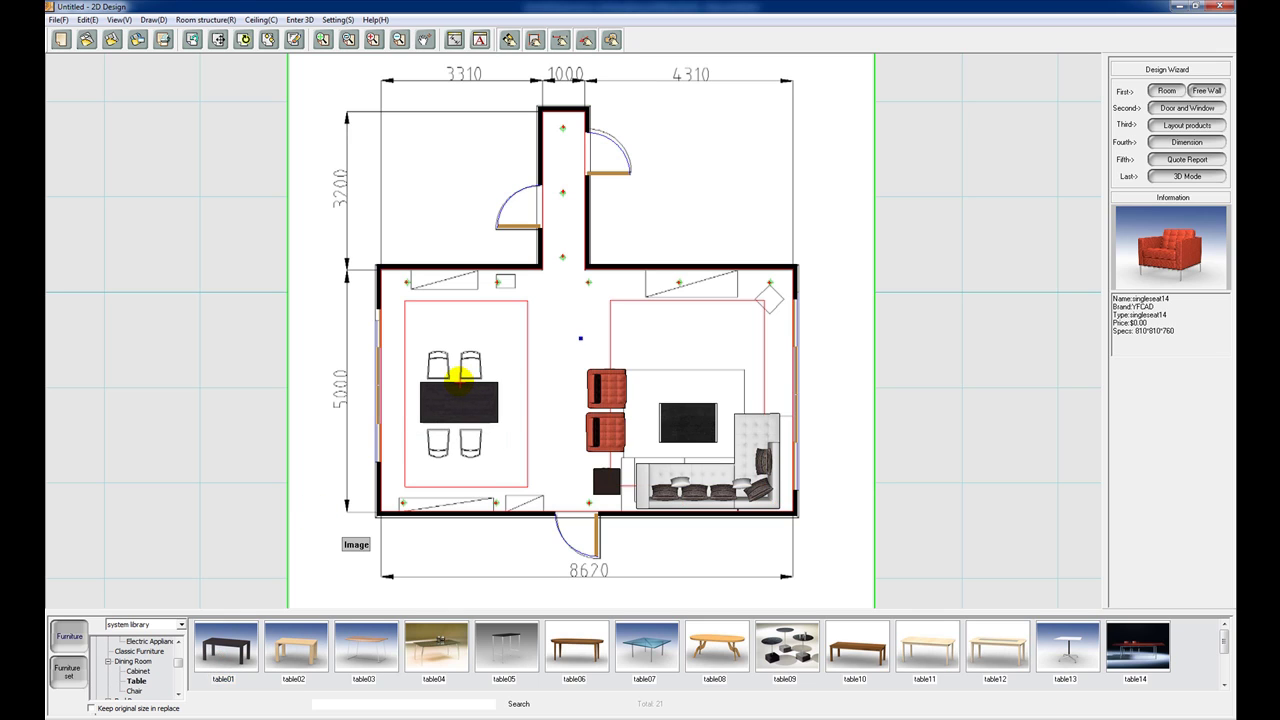
# Insert chair17 from the Dining Room chair library onto the upper-right dining chair outline and copy it onto the upper-left one
pyautogui.click(135, 690)
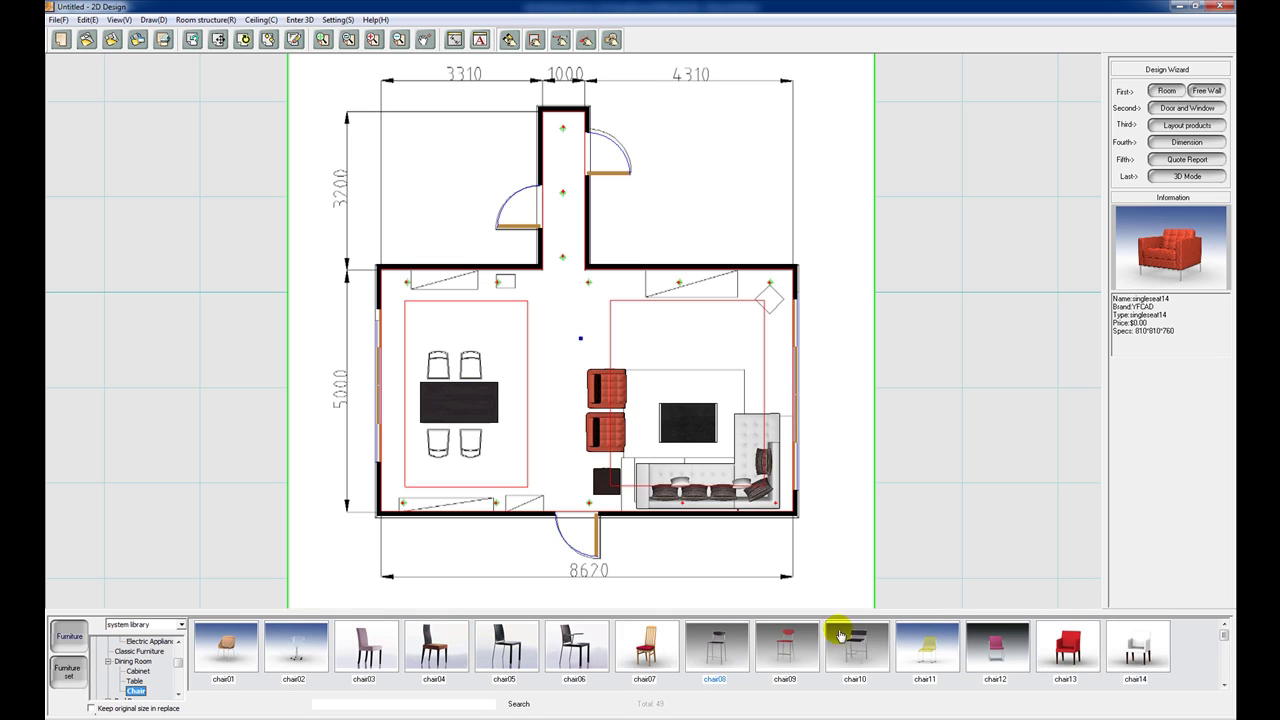
pyautogui.moveTo(1221, 634); pyautogui.dragTo(1225, 648)
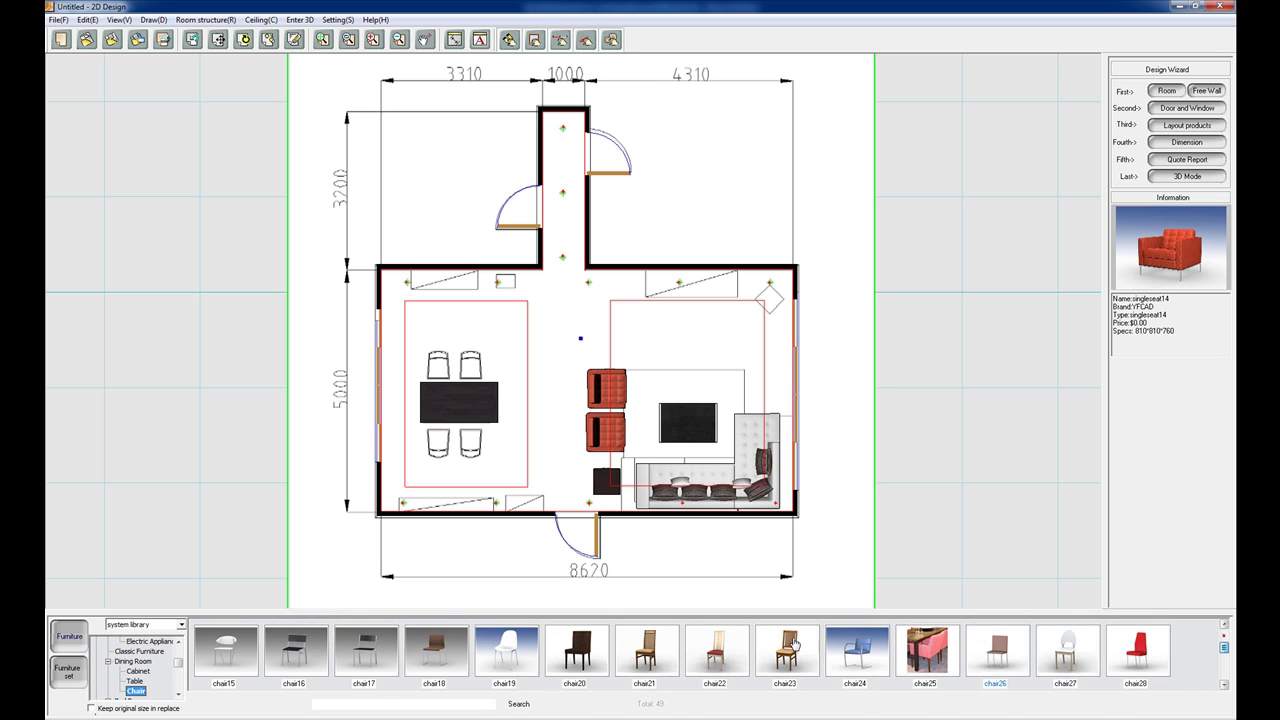
pyautogui.click(370, 653)
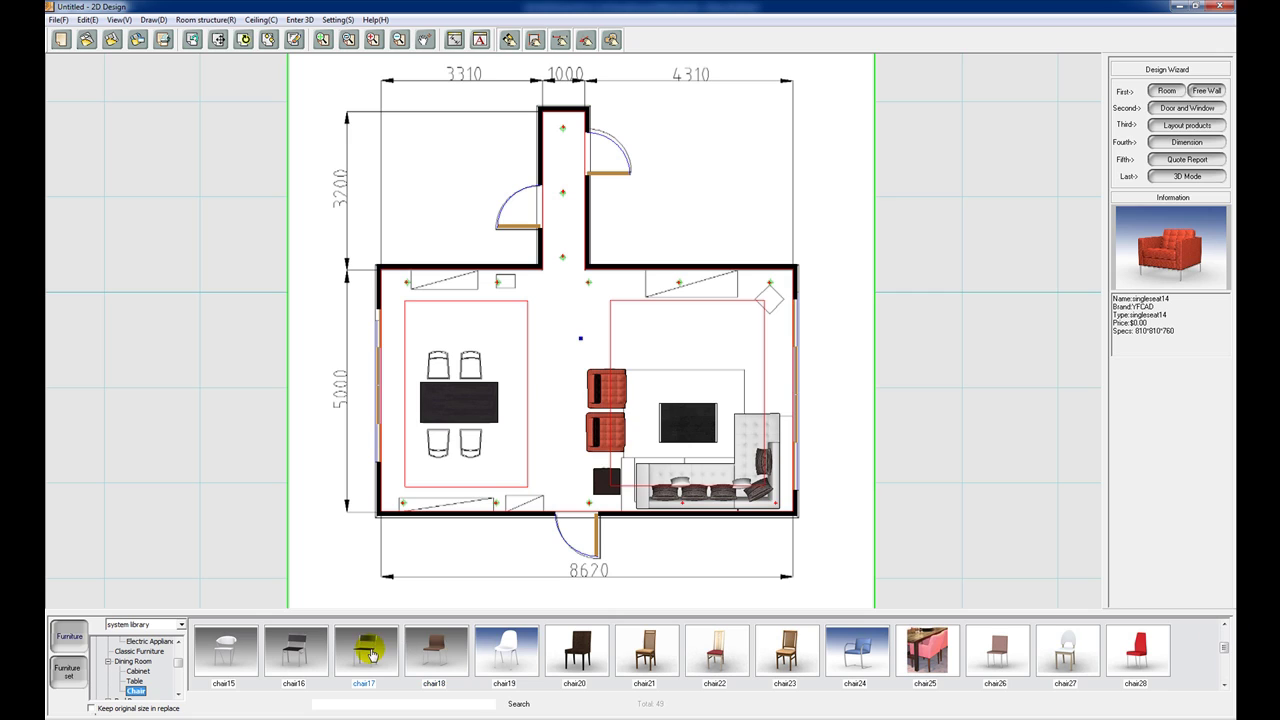
pyautogui.click(476, 364)
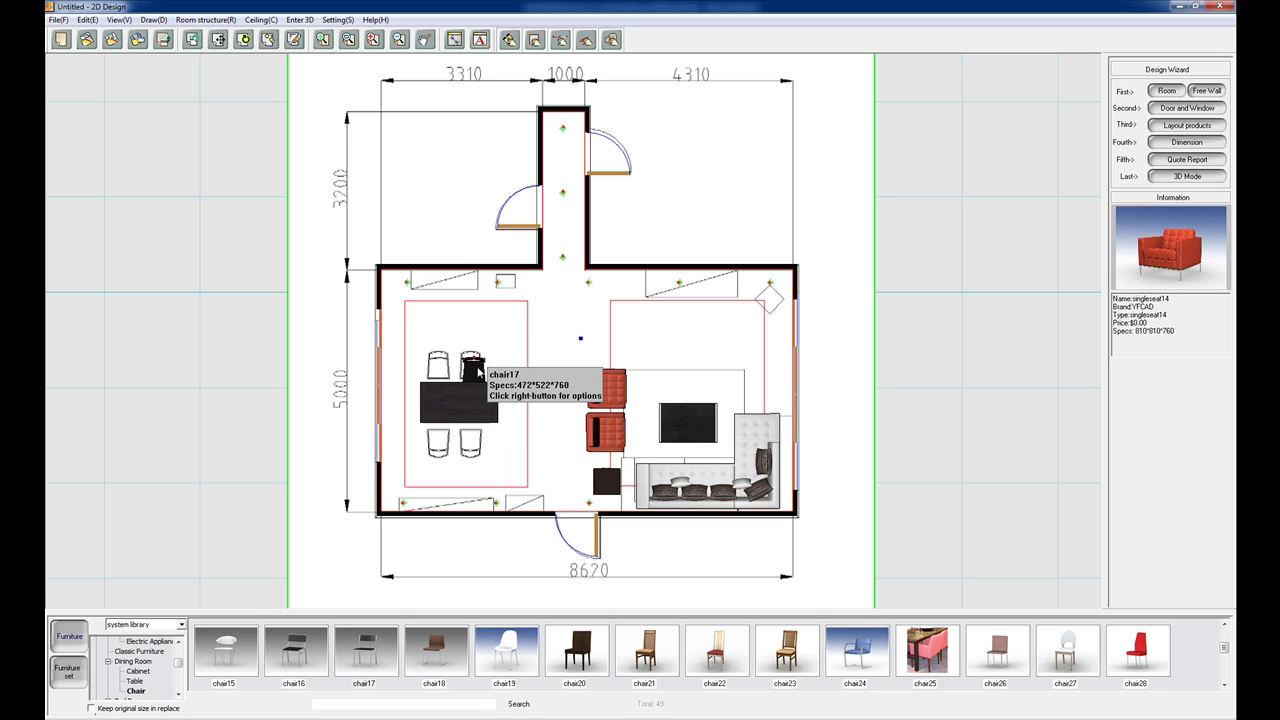
pyautogui.rightClick(478, 370)
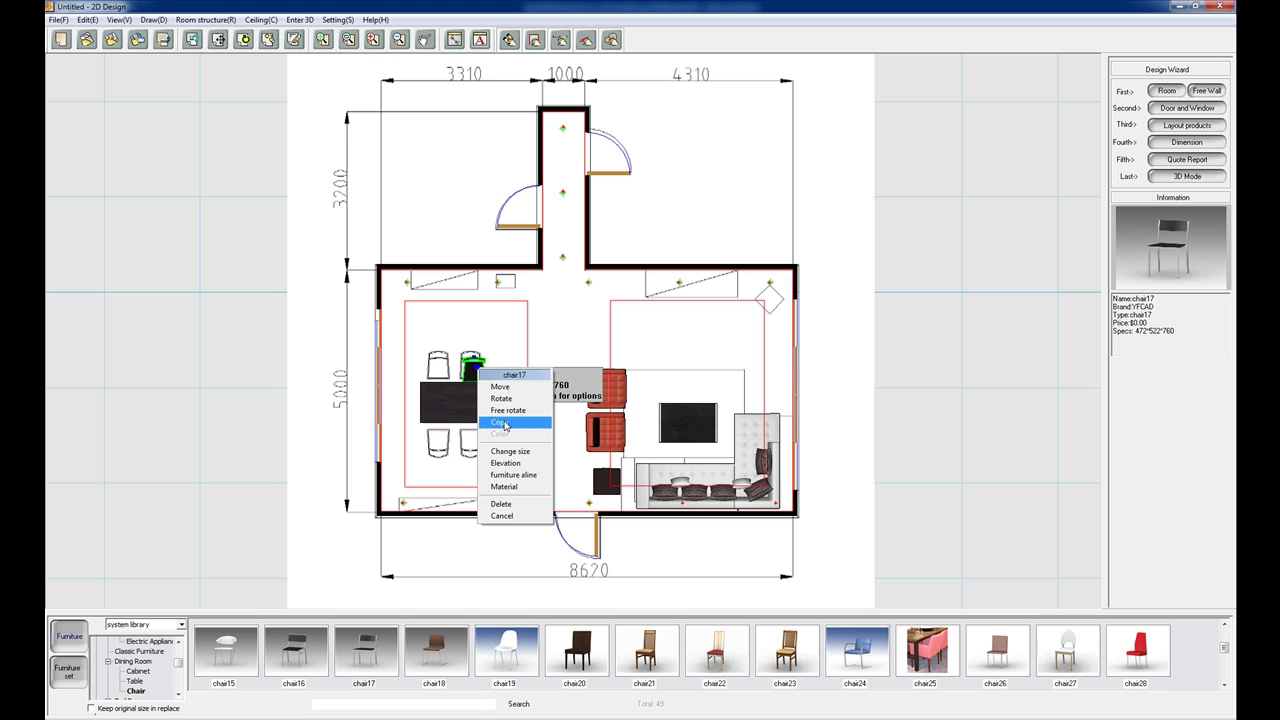
pyautogui.click(505, 419)
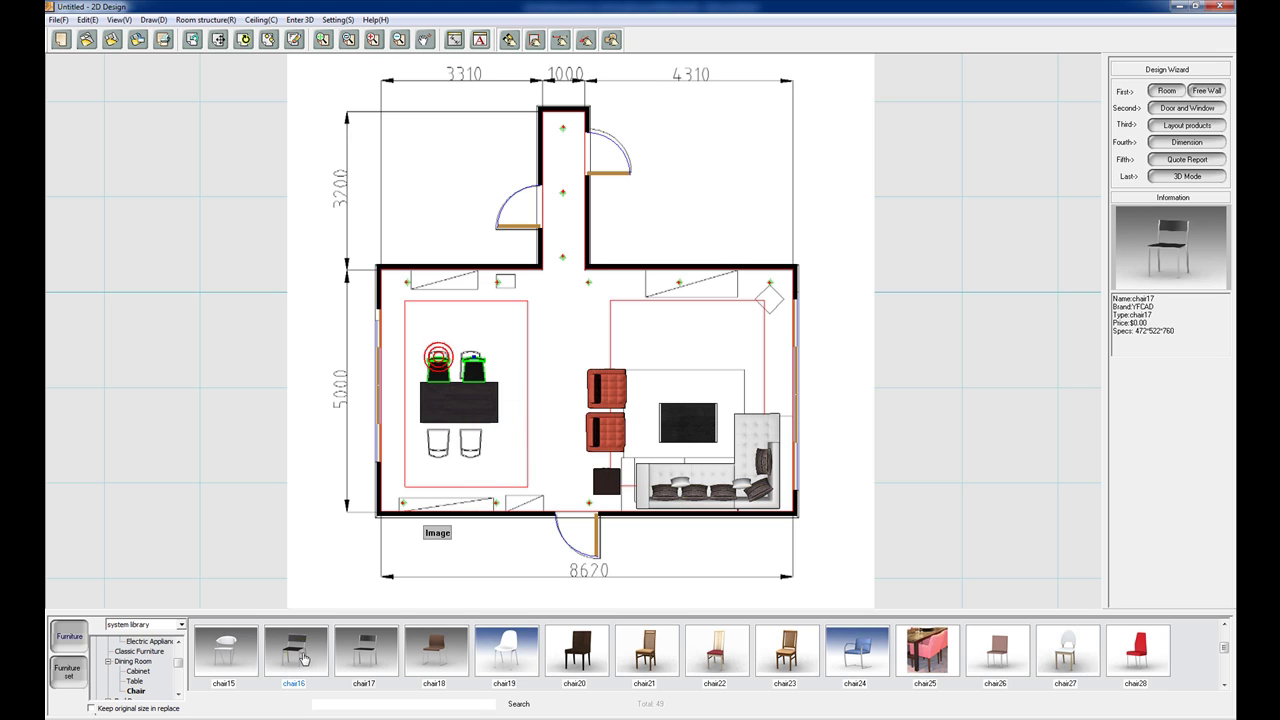
# Insert another chair17 onto the lower-right dining chair outline and copy it onto the lower-left one
pyautogui.click(349, 660)
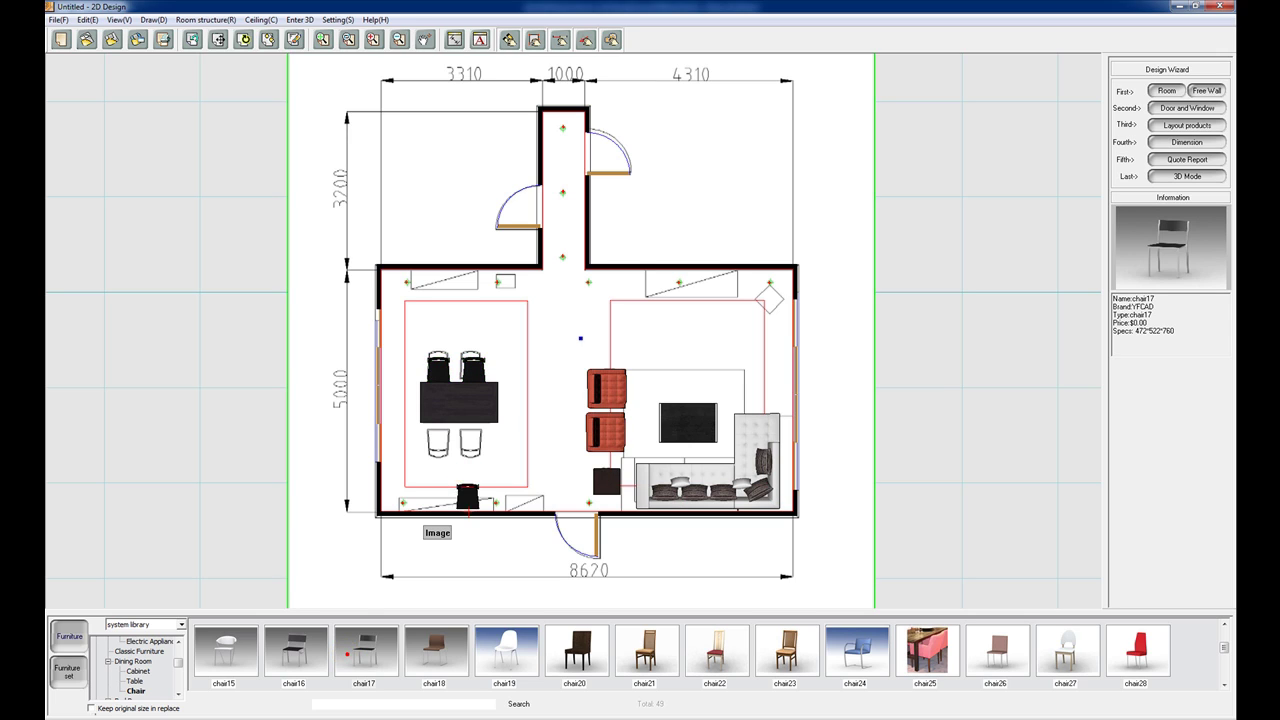
pyautogui.click(468, 441)
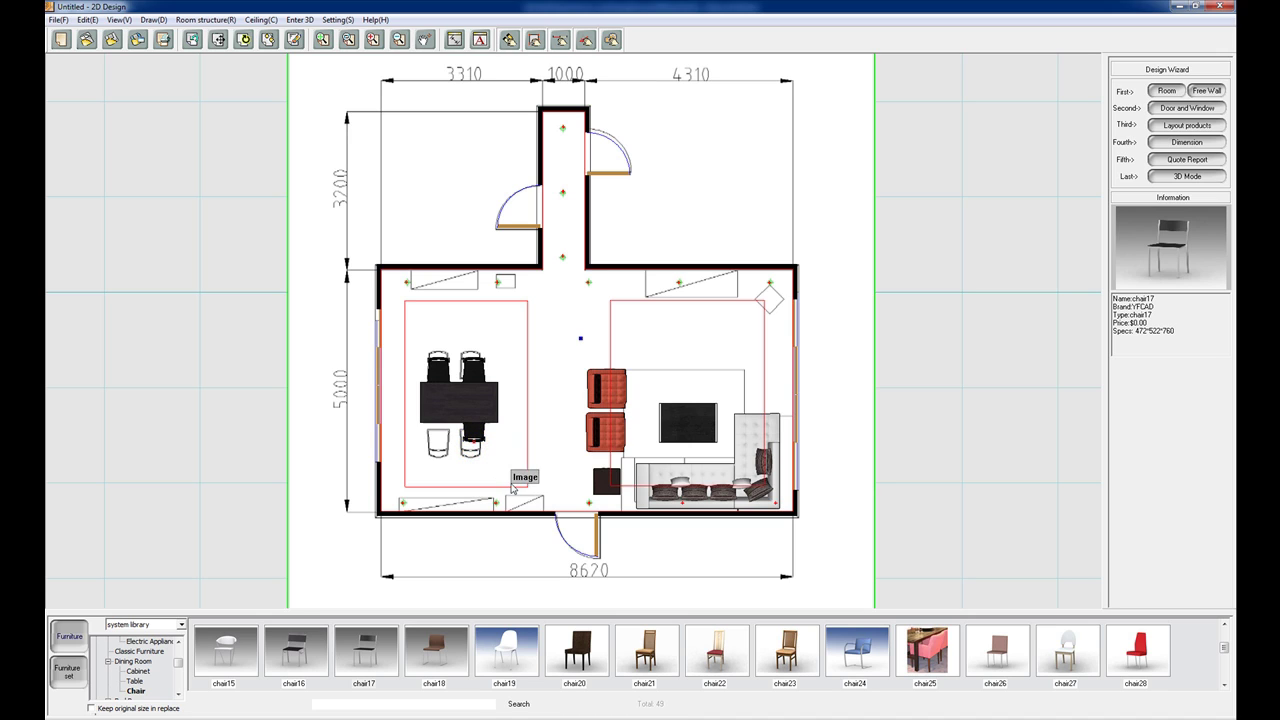
pyautogui.rightClick(475, 437)
pyautogui.click(497, 488)
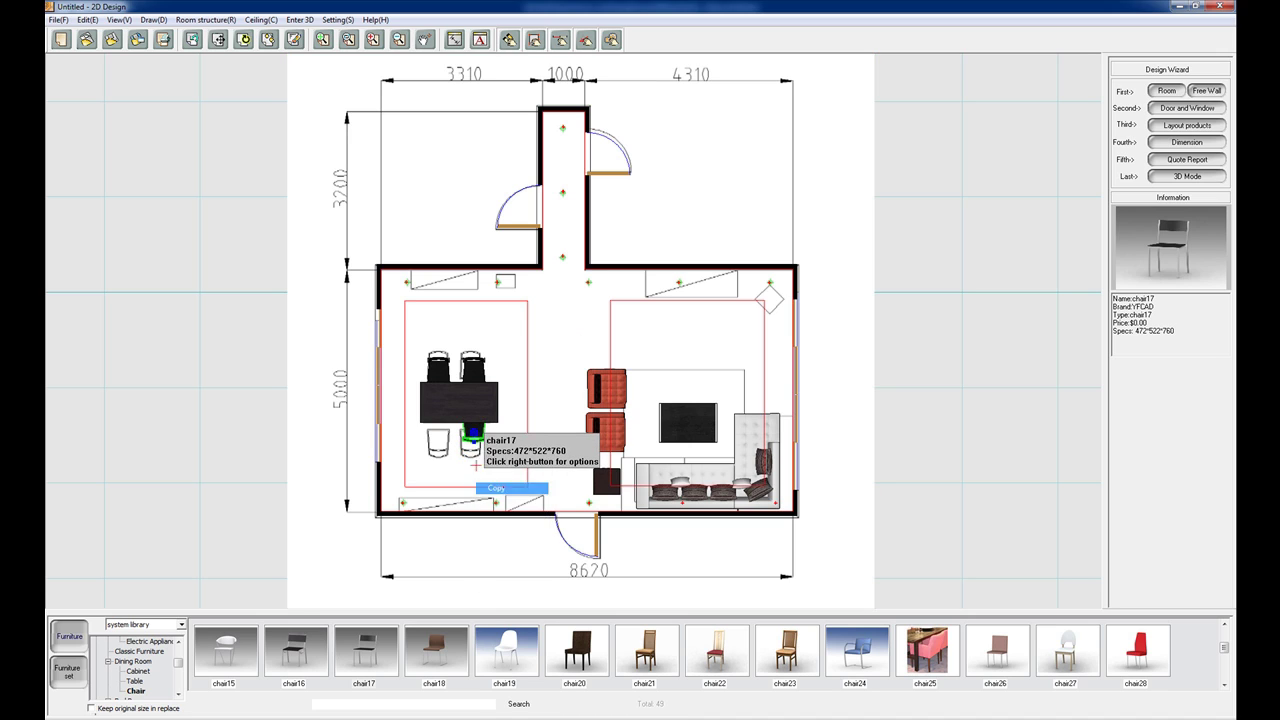
pyautogui.click(440, 446)
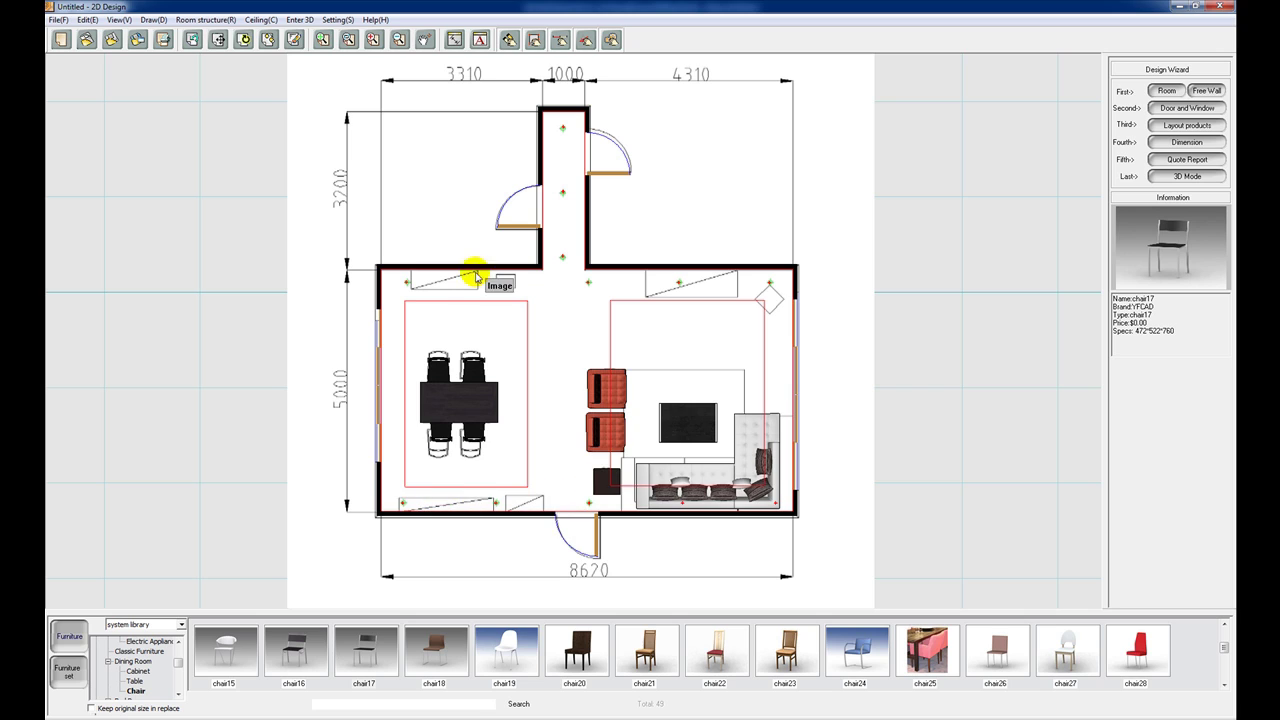
# Insert LR-cabinet08 from the Living Room cabinet library onto the cabinet outline along the living area's upper wall
pyautogui.click(145, 673)
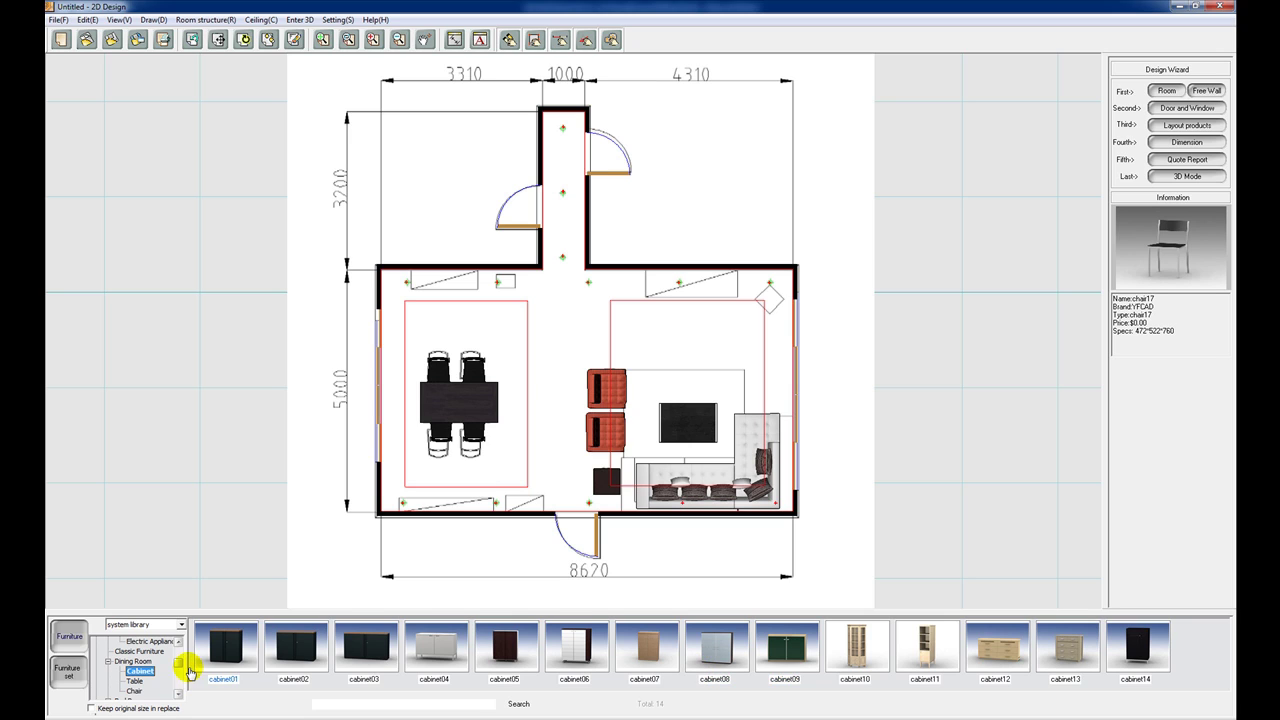
pyautogui.scroll(-5, 176, 667)
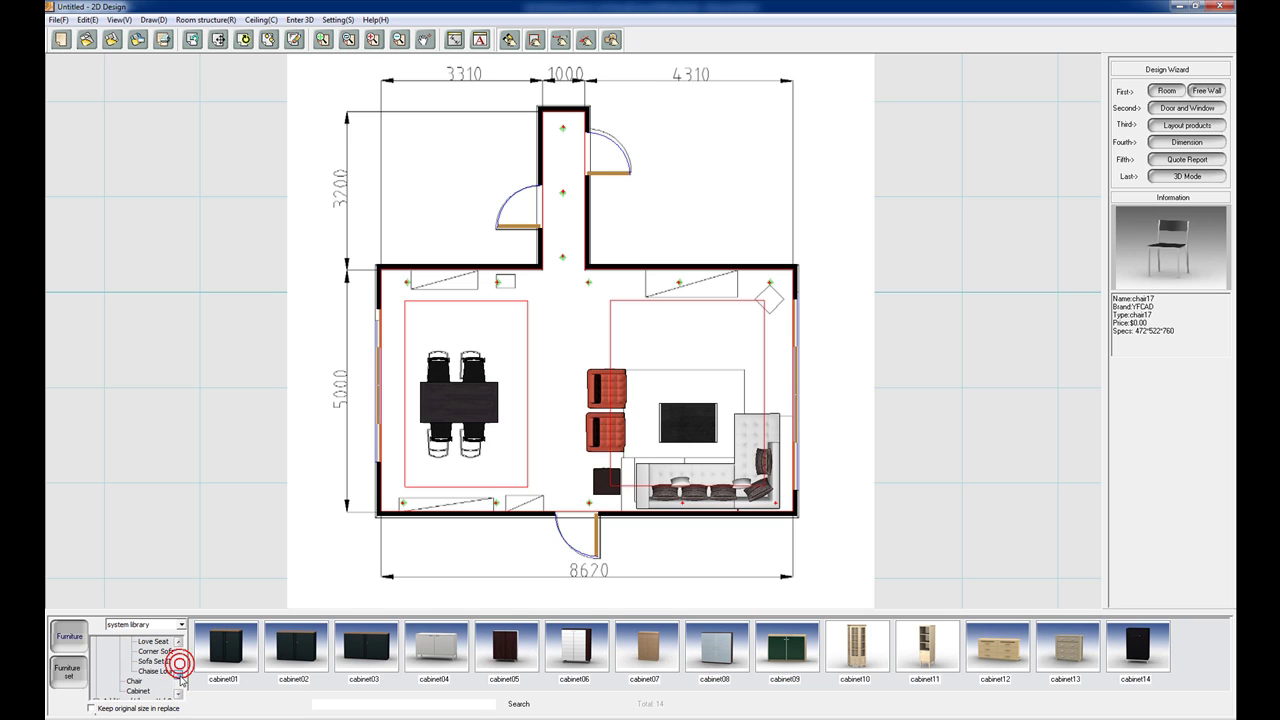
pyautogui.click(146, 691)
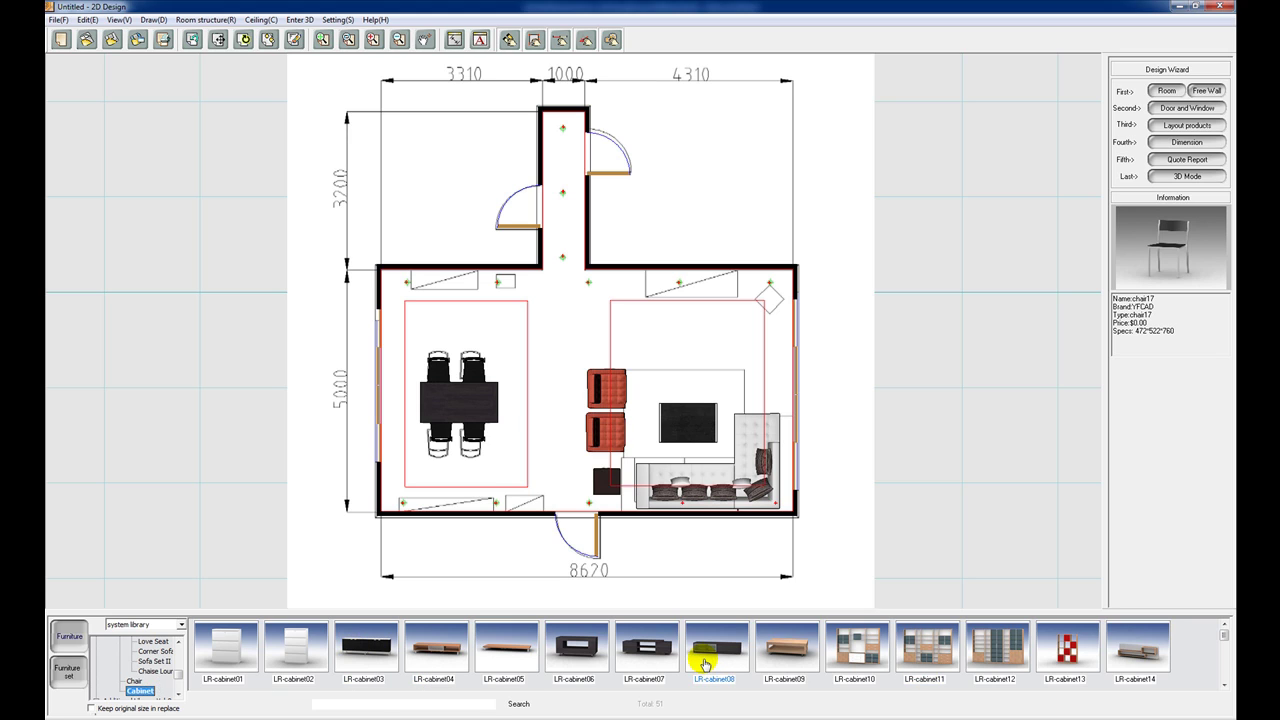
pyautogui.moveTo(705, 664); pyautogui.dragTo(690, 264)
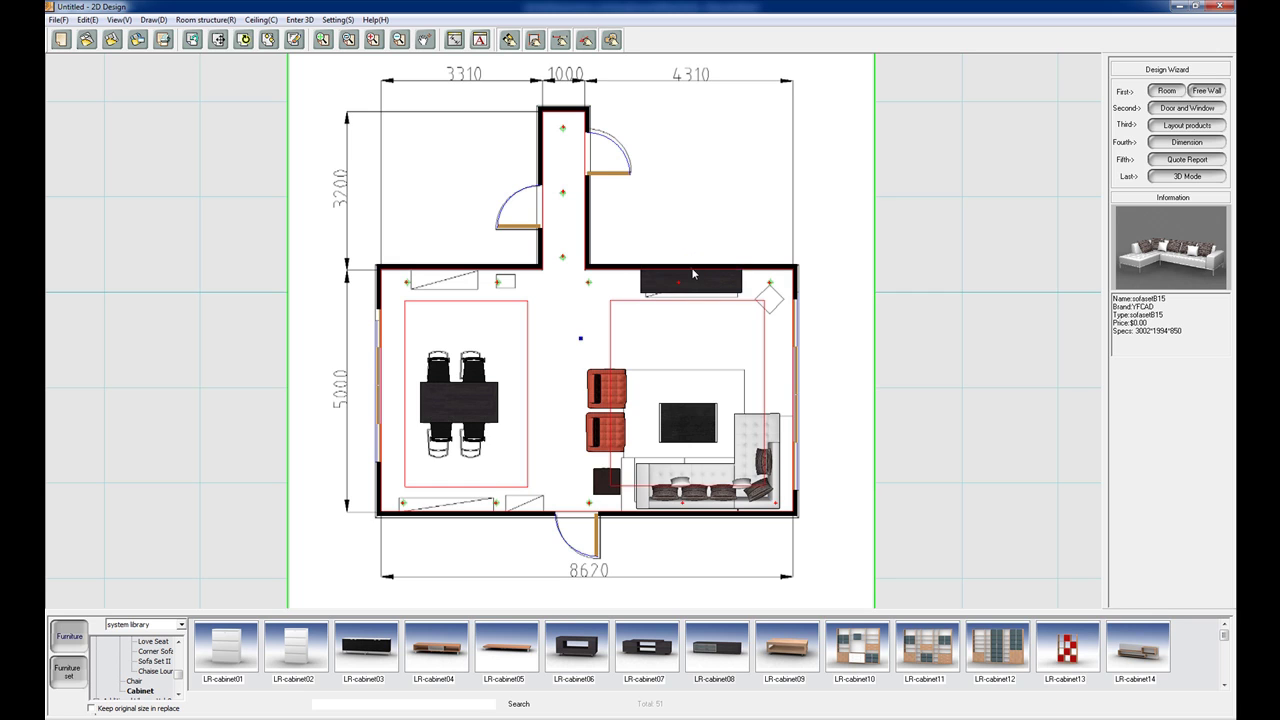
# Insert LR-cabinet16 onto the long cabinet outline against the dining area's lower wall
pyautogui.moveTo(1225, 633); pyautogui.dragTo(1228, 635)
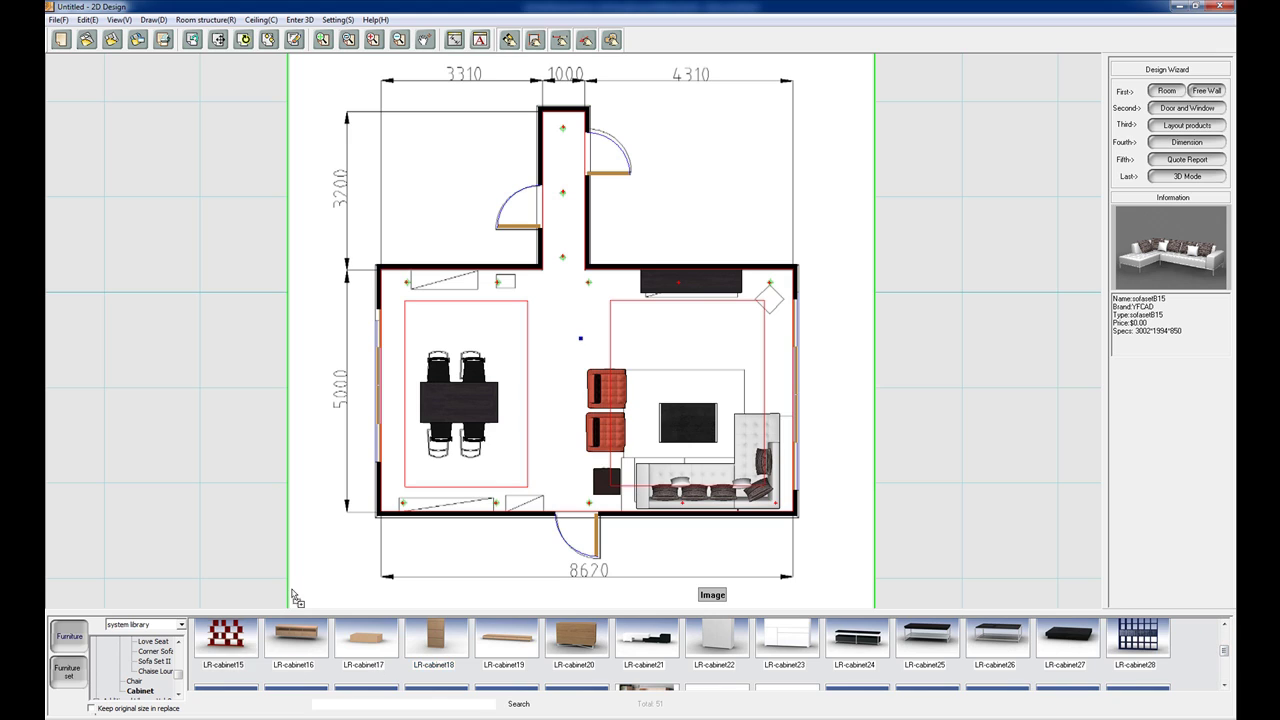
pyautogui.moveTo(293, 591); pyautogui.dragTo(470, 495)
pyautogui.click(448, 512)
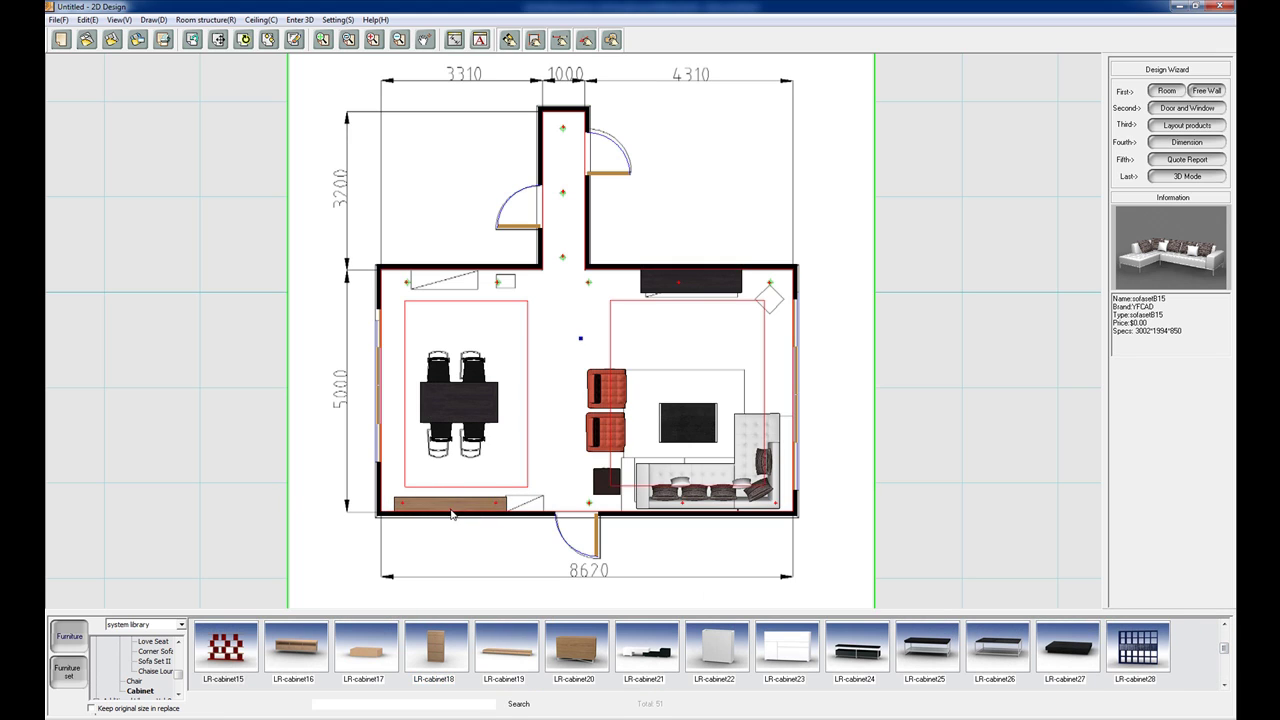
# Insert a black cabinet from the Living Room cabinet library at the cabinet outline along the dining area's upper wall
pyautogui.click(1221, 649)
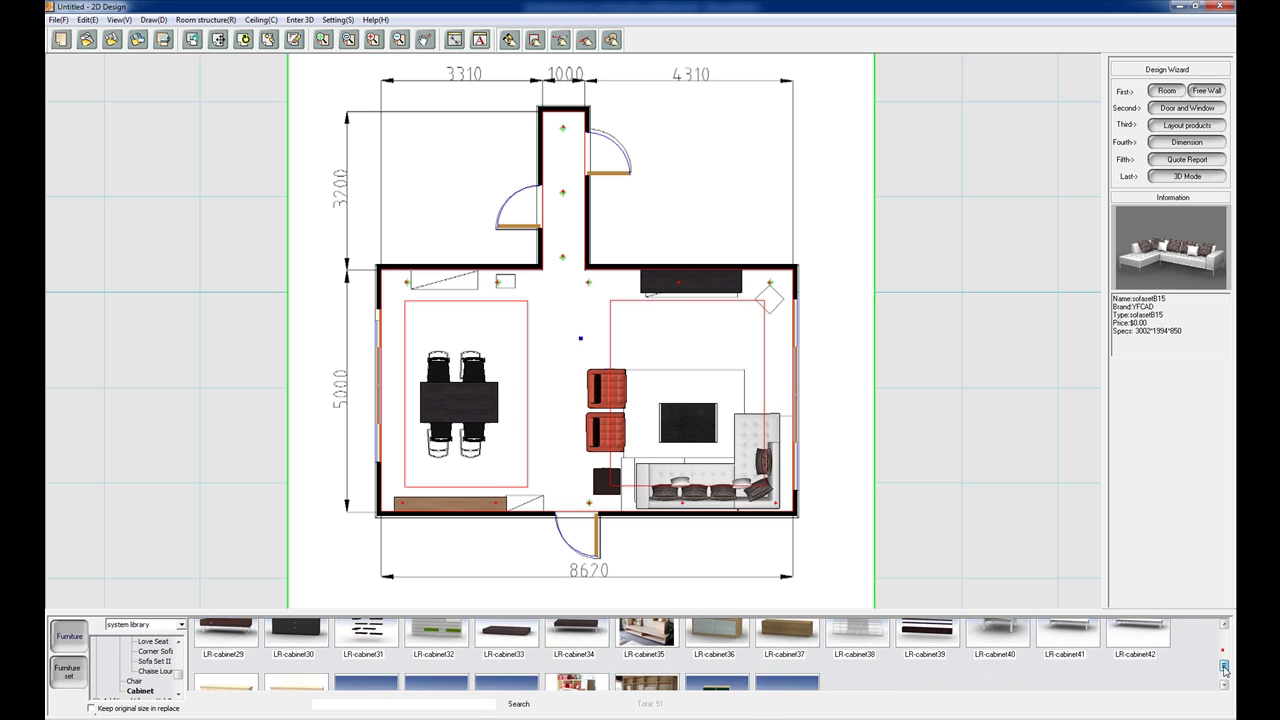
pyautogui.click(560, 677)
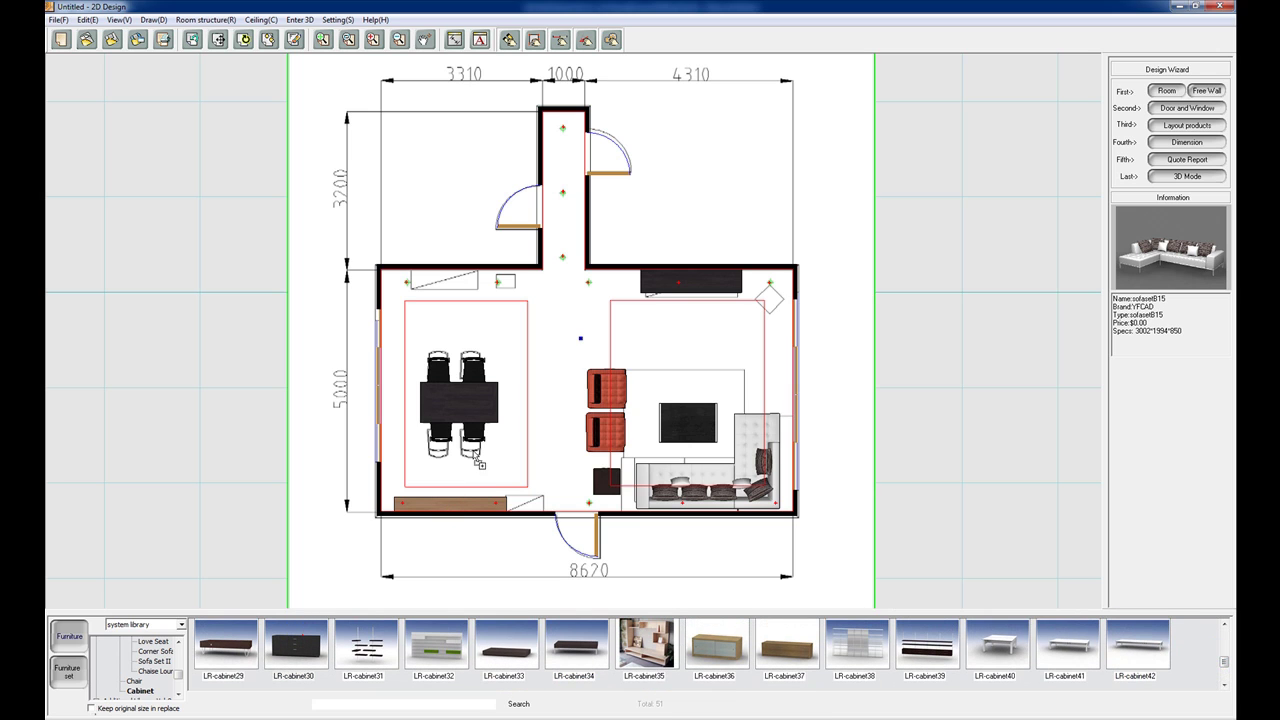
pyautogui.click(494, 405)
pyautogui.click(459, 274)
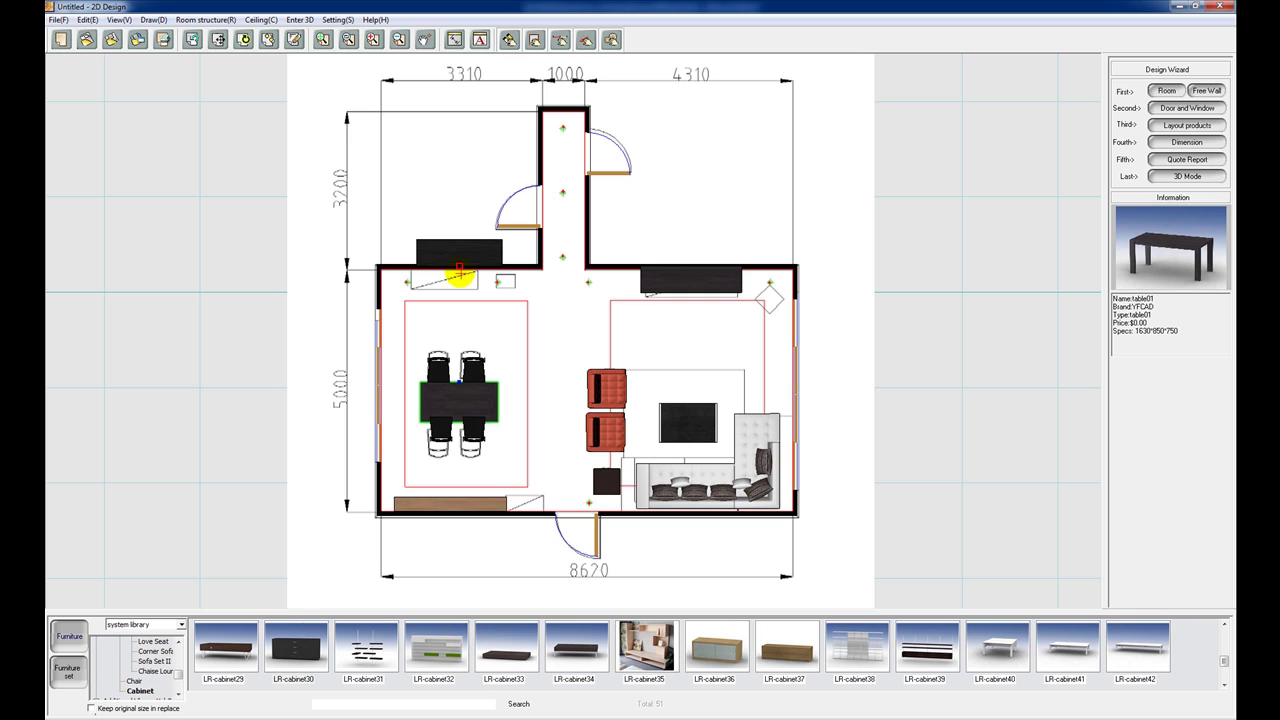
pyautogui.click(462, 271)
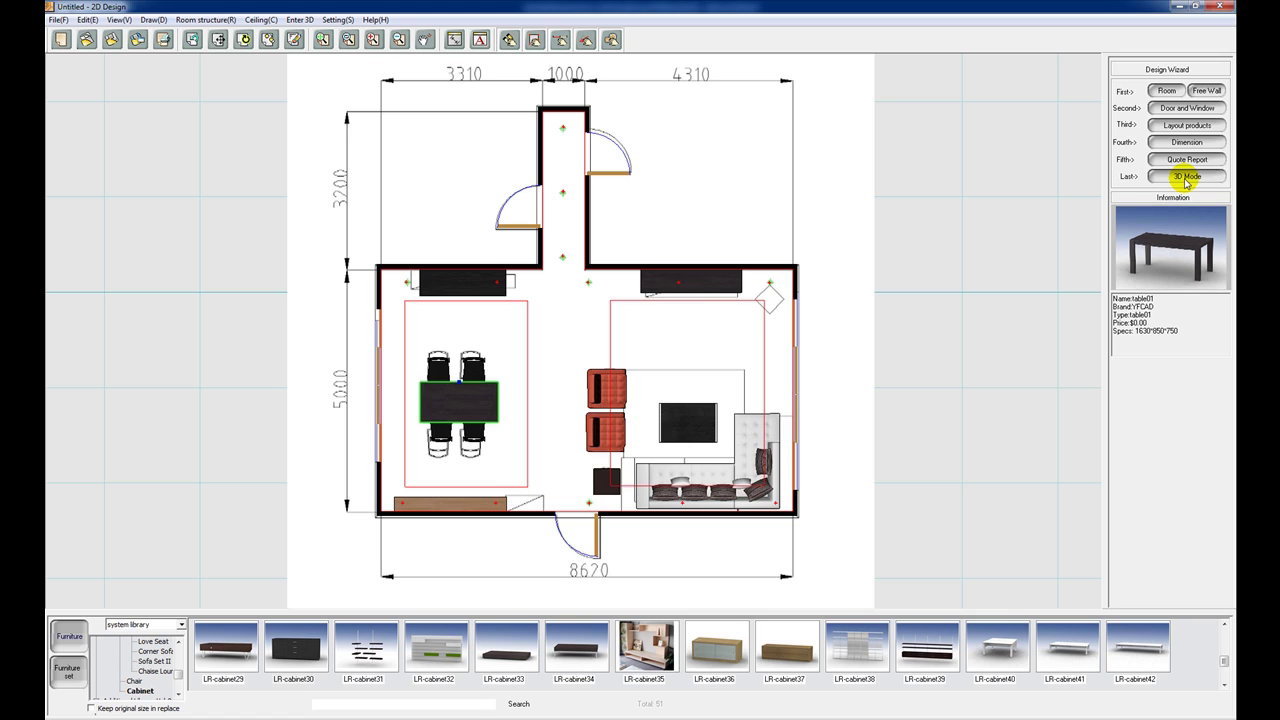
# Convert the furnished 2D plan to 3D
pyautogui.click(299, 21)
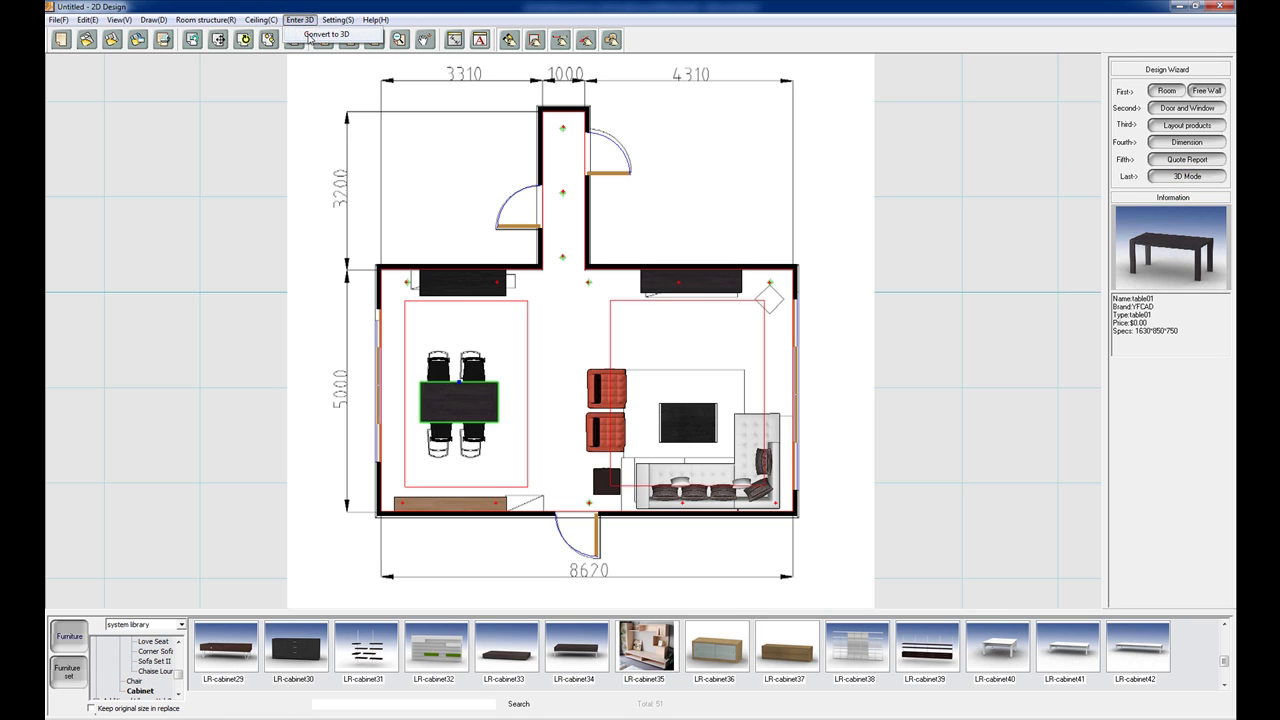